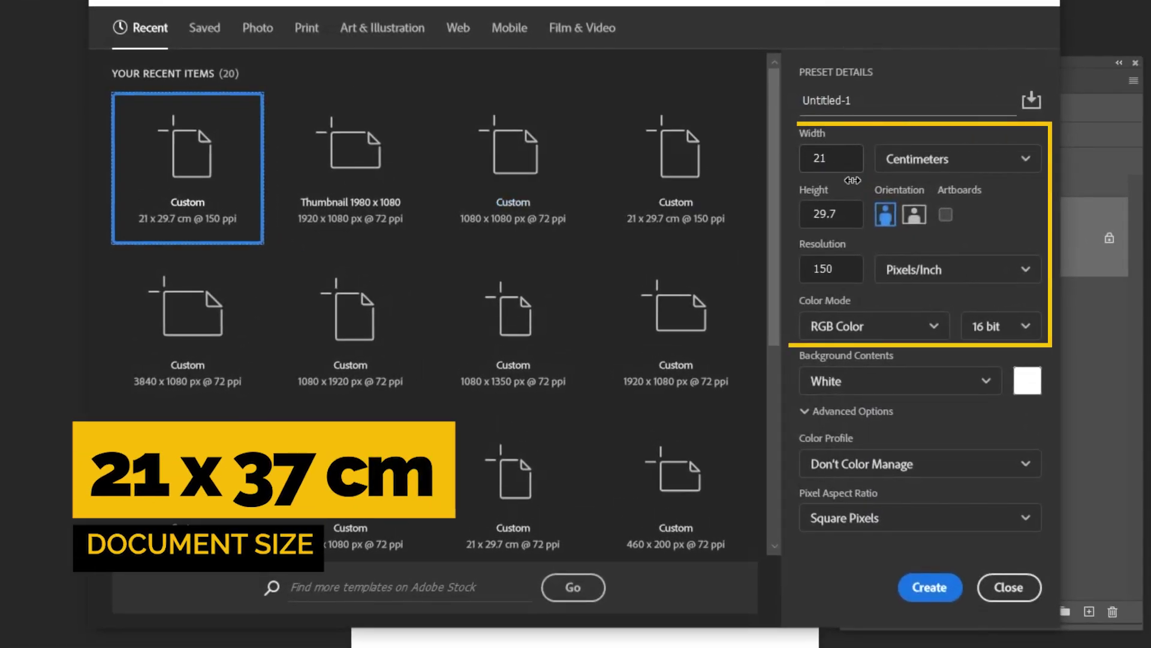
Create a new portrait document 21 cm wide and 37 cm tall at 150 ppi with a white background
double_click(832, 214)
text(3)
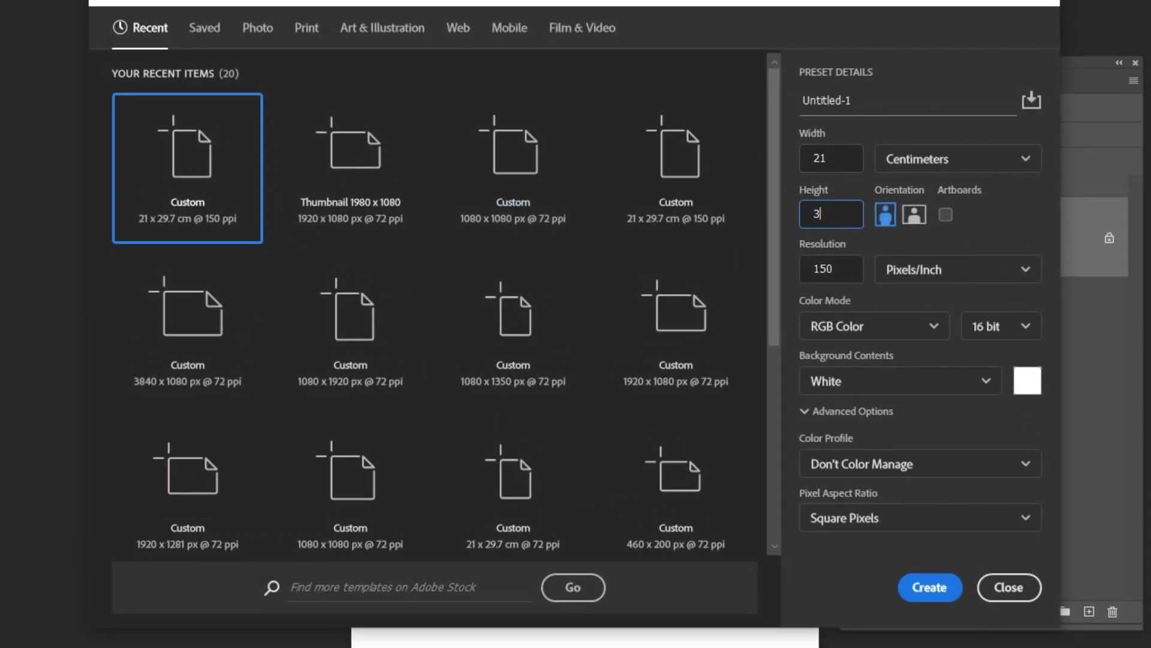
text(7)
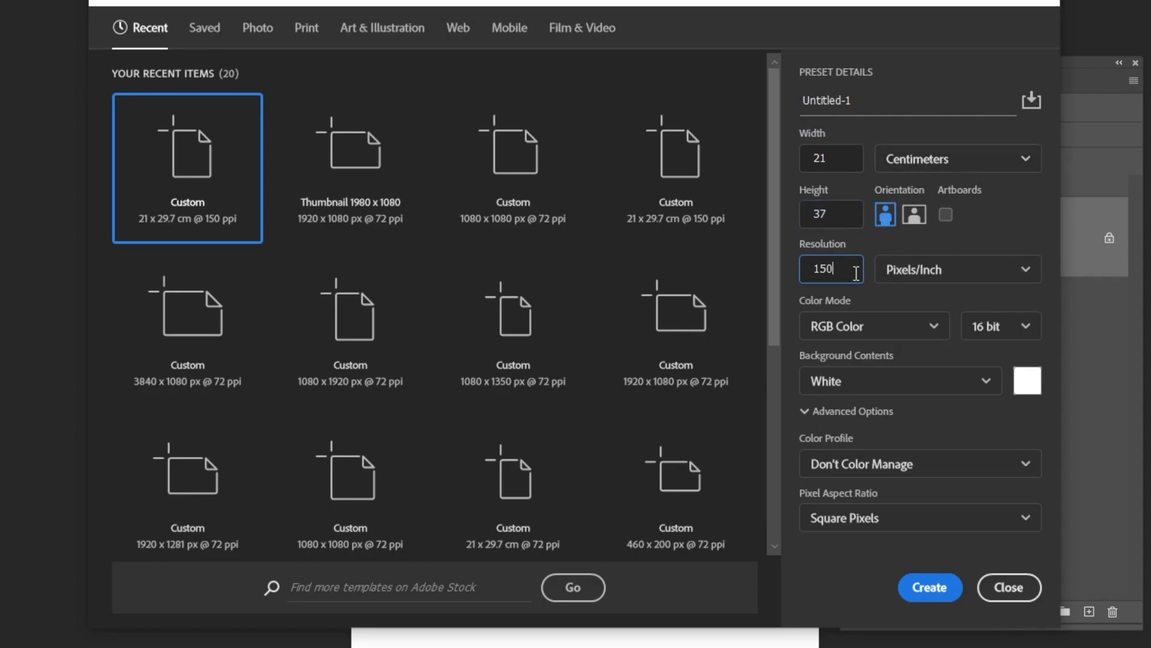
click(950, 587)
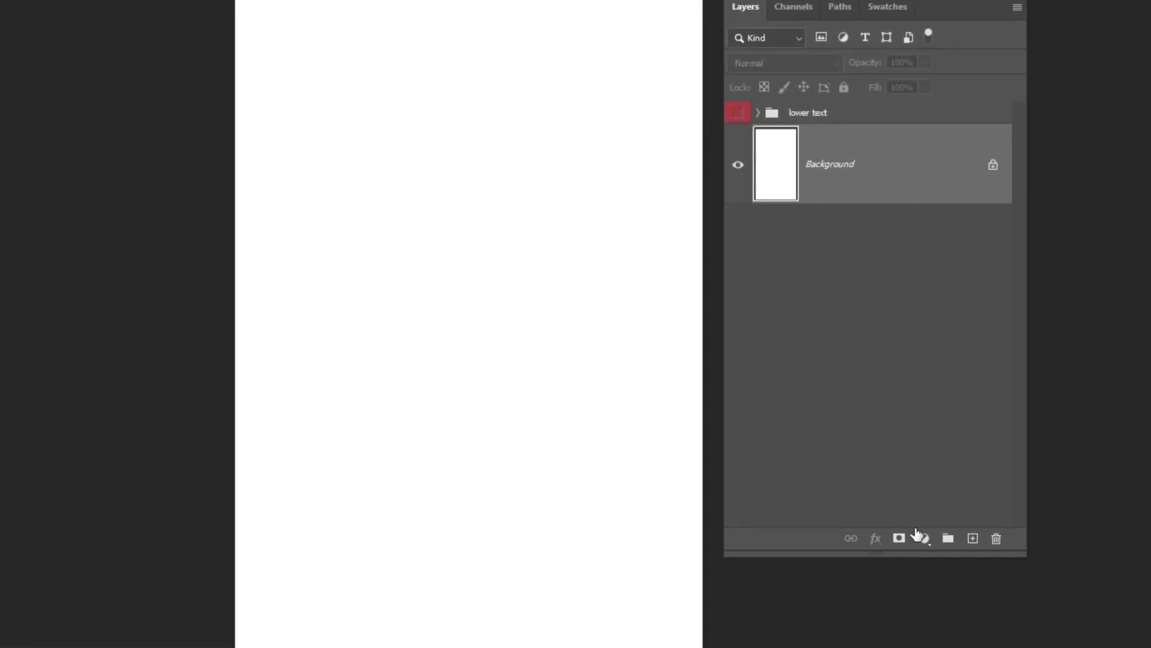
Add a Gradient fill layer and set its left stop to a very dark navy
click(924, 539)
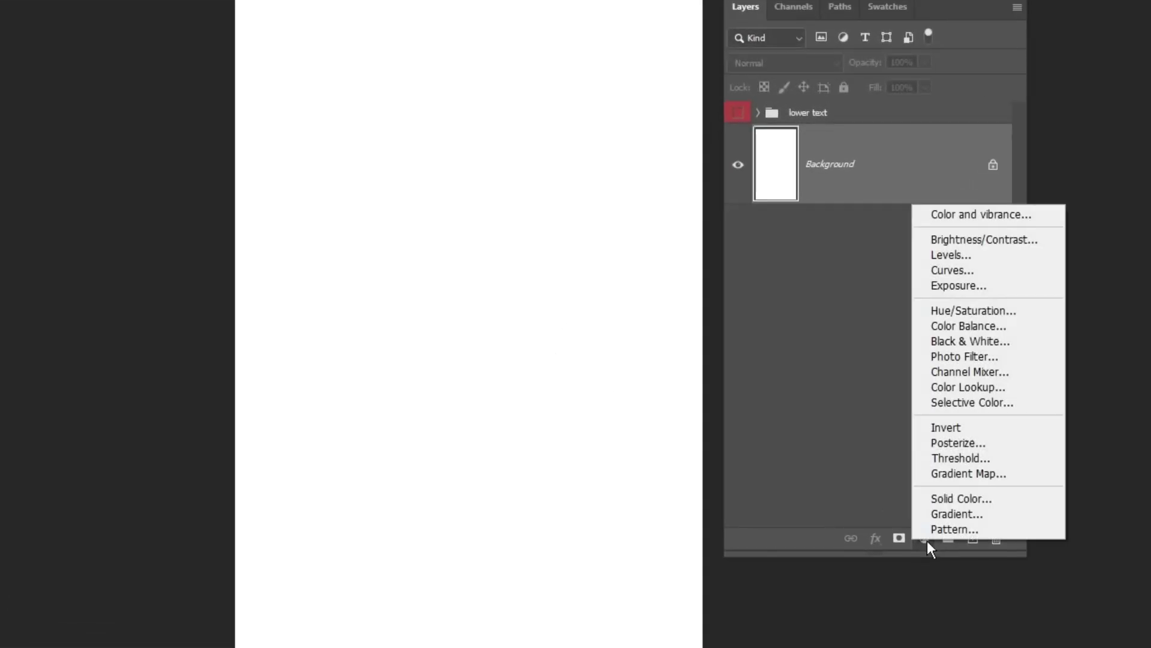
click(957, 513)
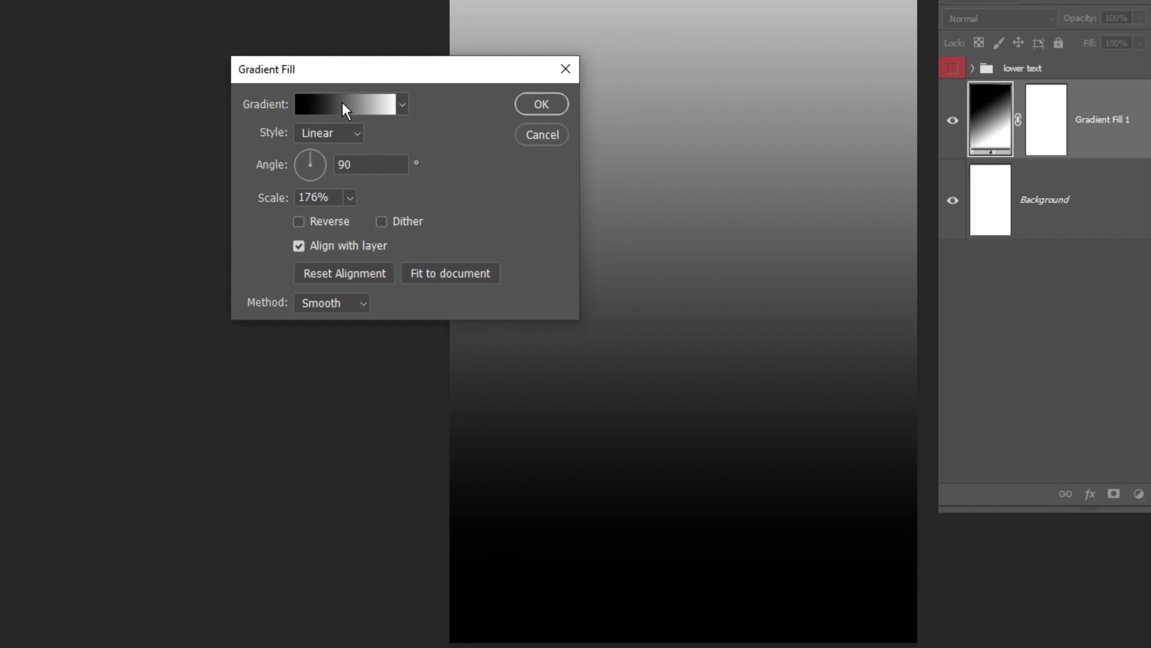
click(311, 114)
double_click(57, 460)
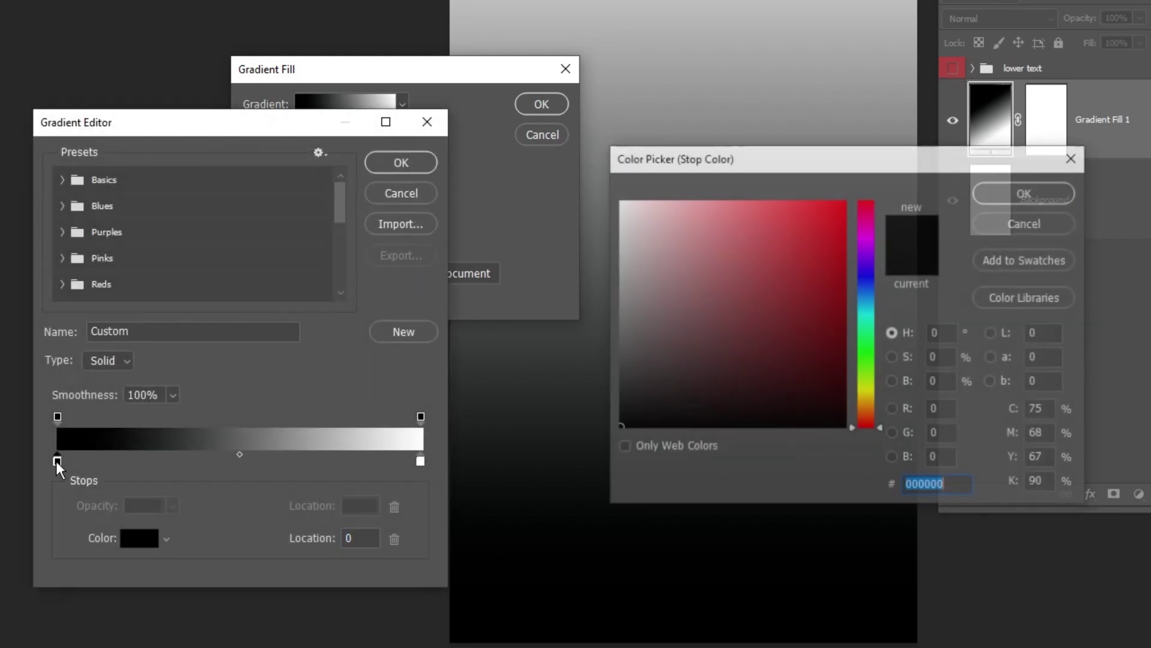
drag(868, 317, 869, 286)
click(731, 393)
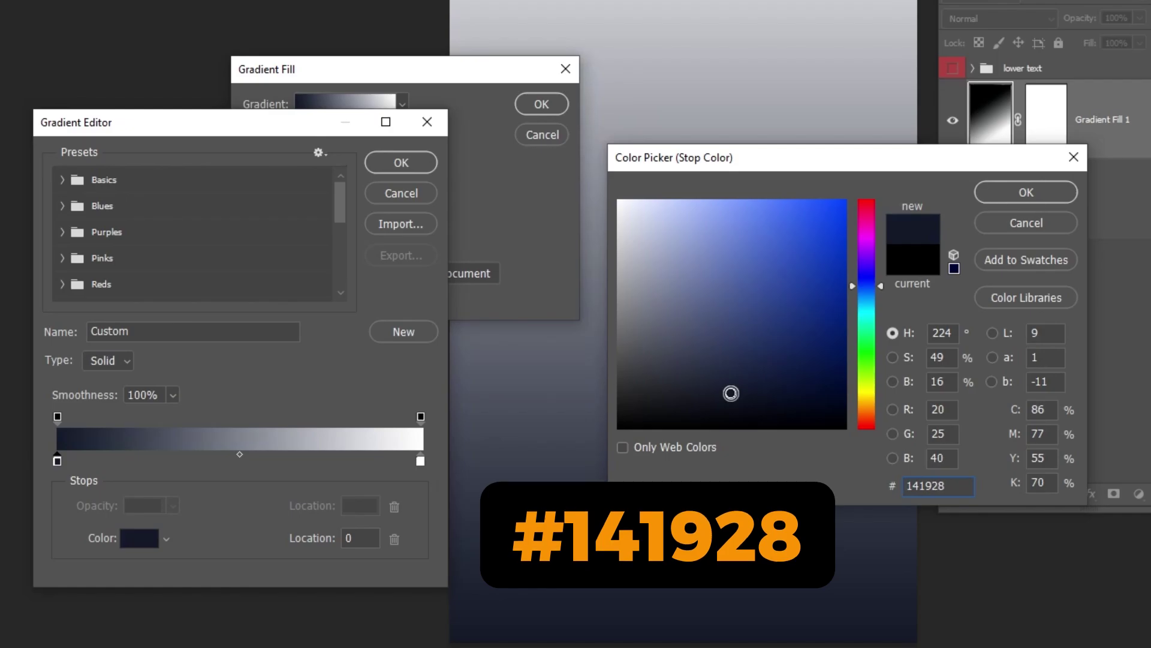
click(1031, 193)
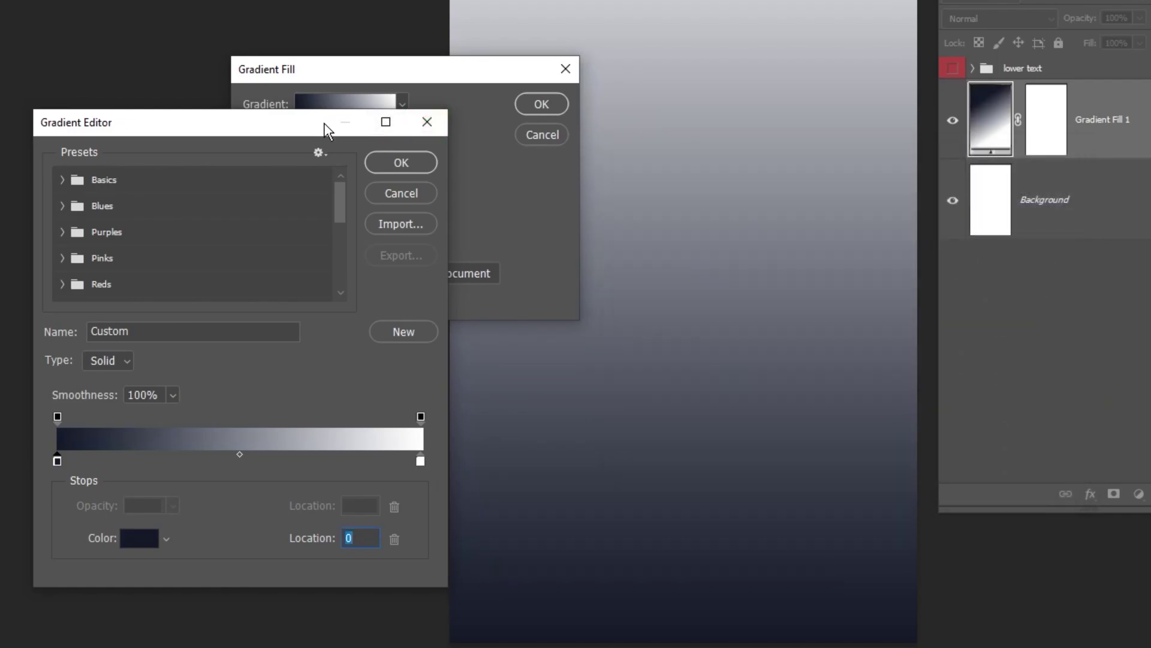
Set the right gradient stop to #000000 and switch the gradient style to Radial
drag(327, 129, 380, 139)
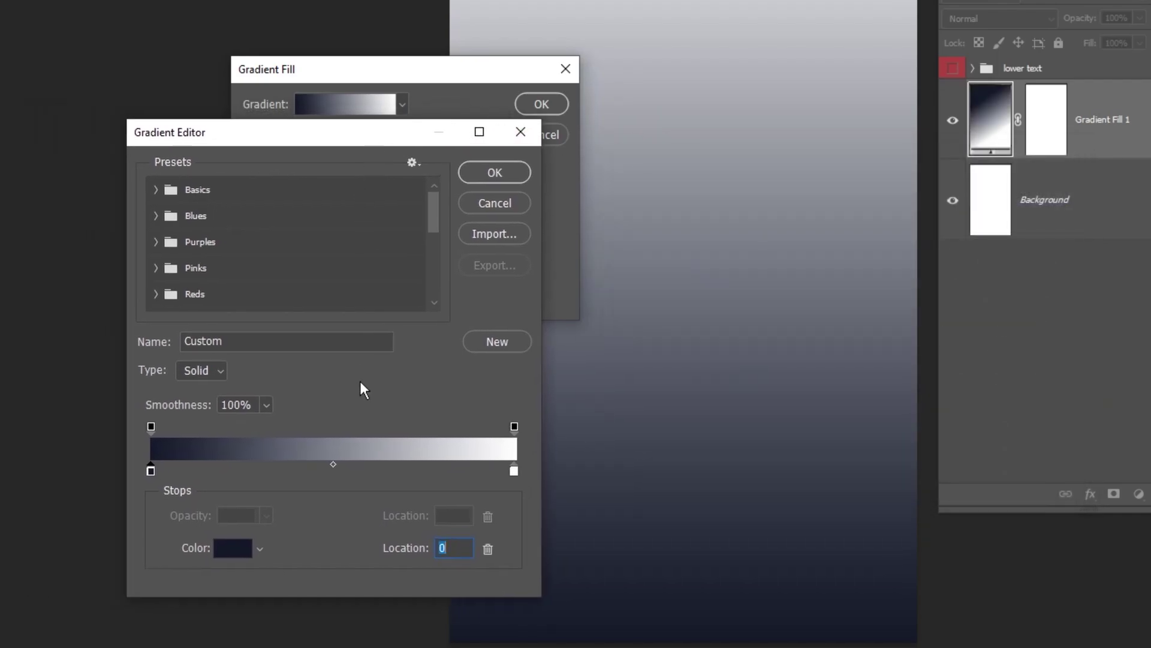
double_click(513, 471)
text(000000)
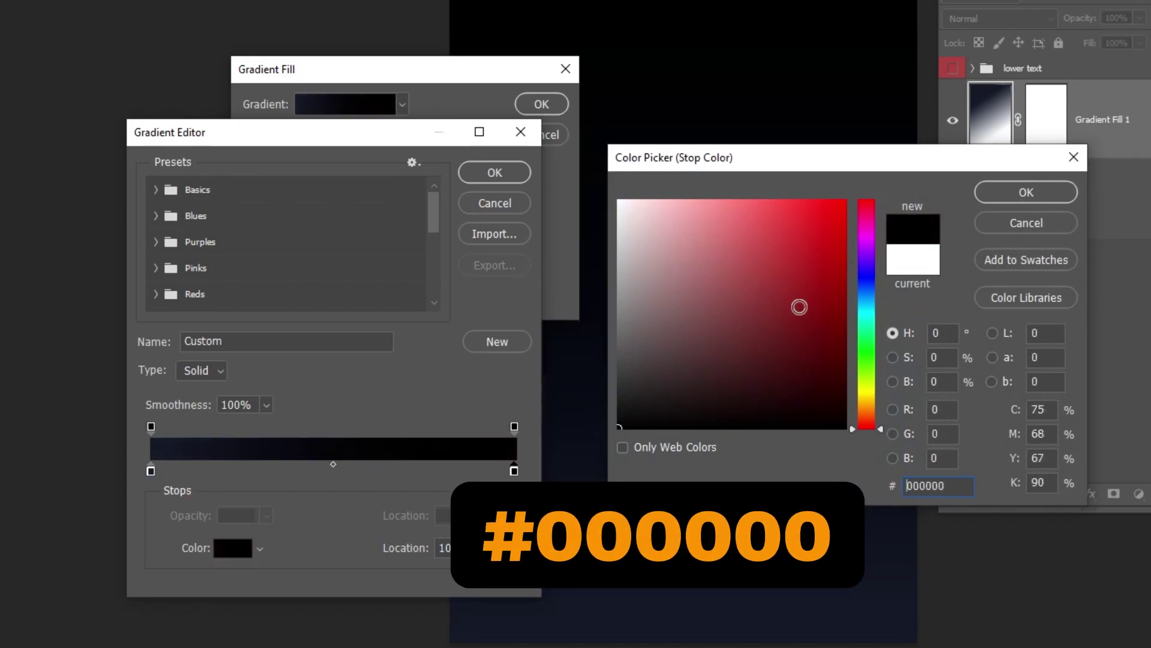
click(1022, 193)
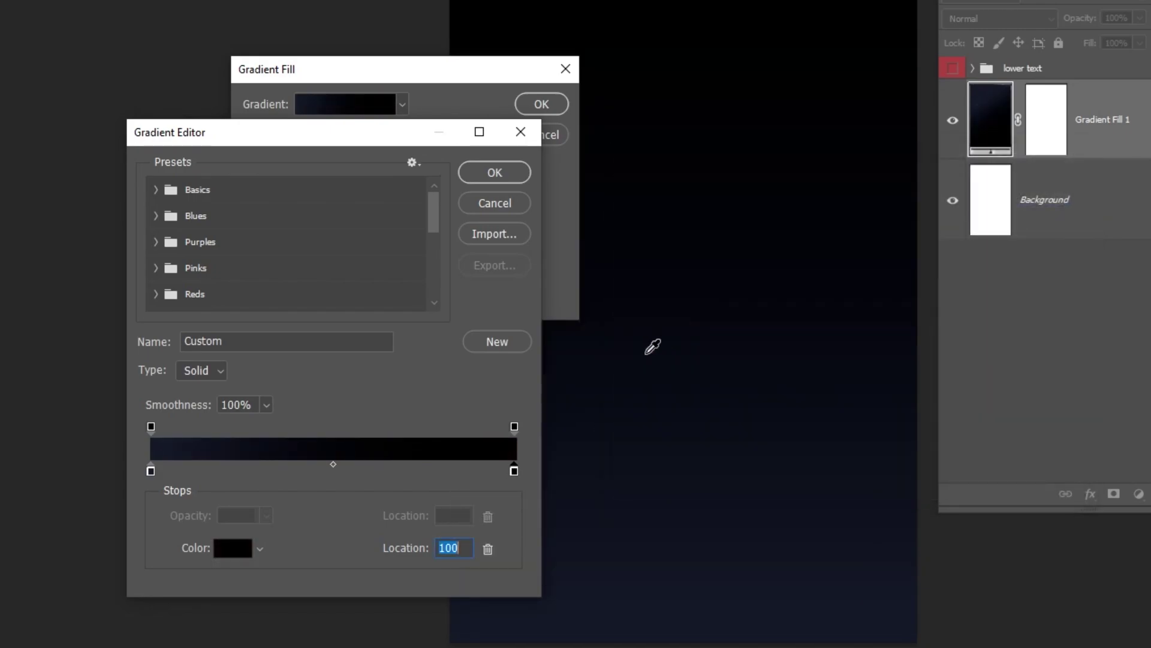
click(487, 166)
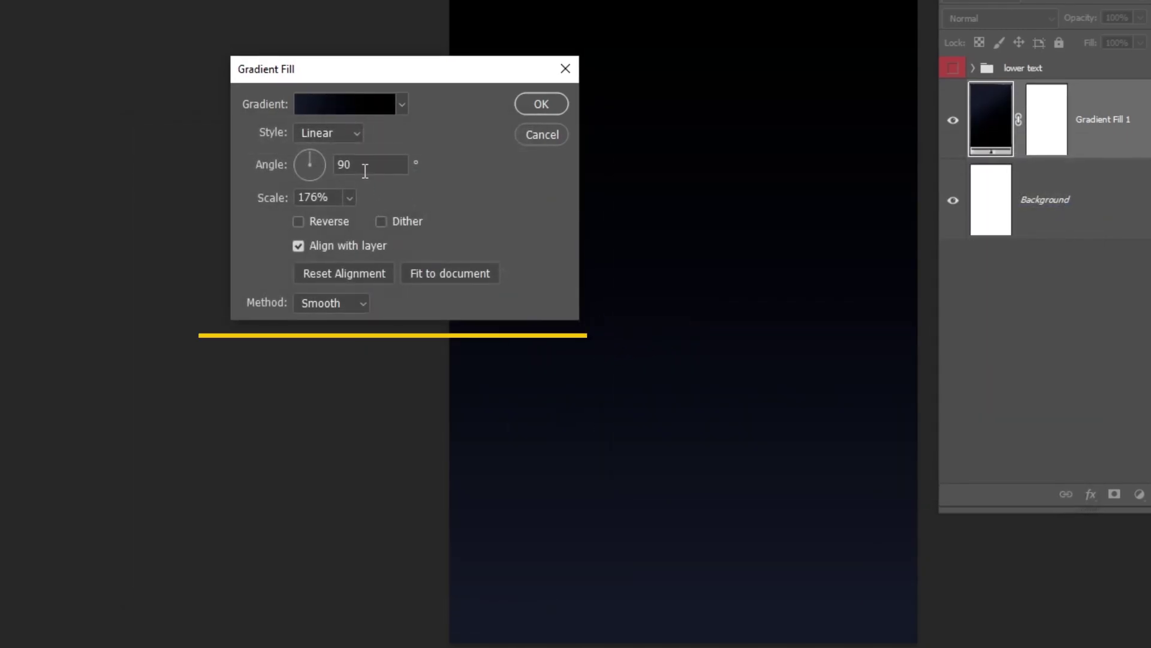
click(345, 132)
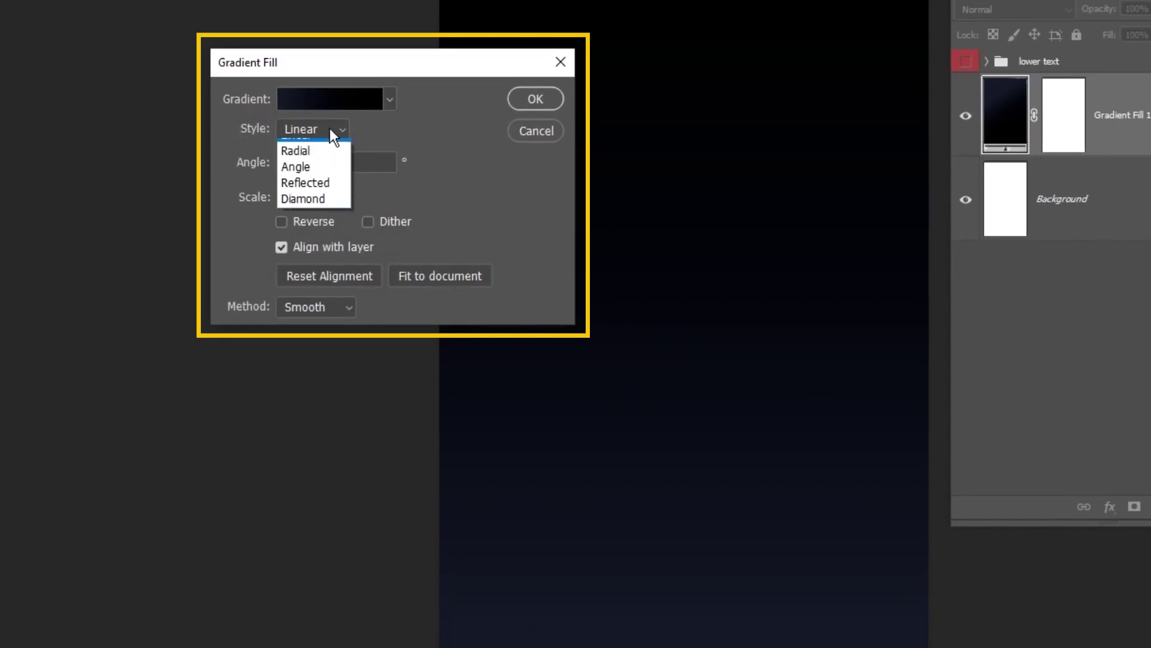
click(326, 151)
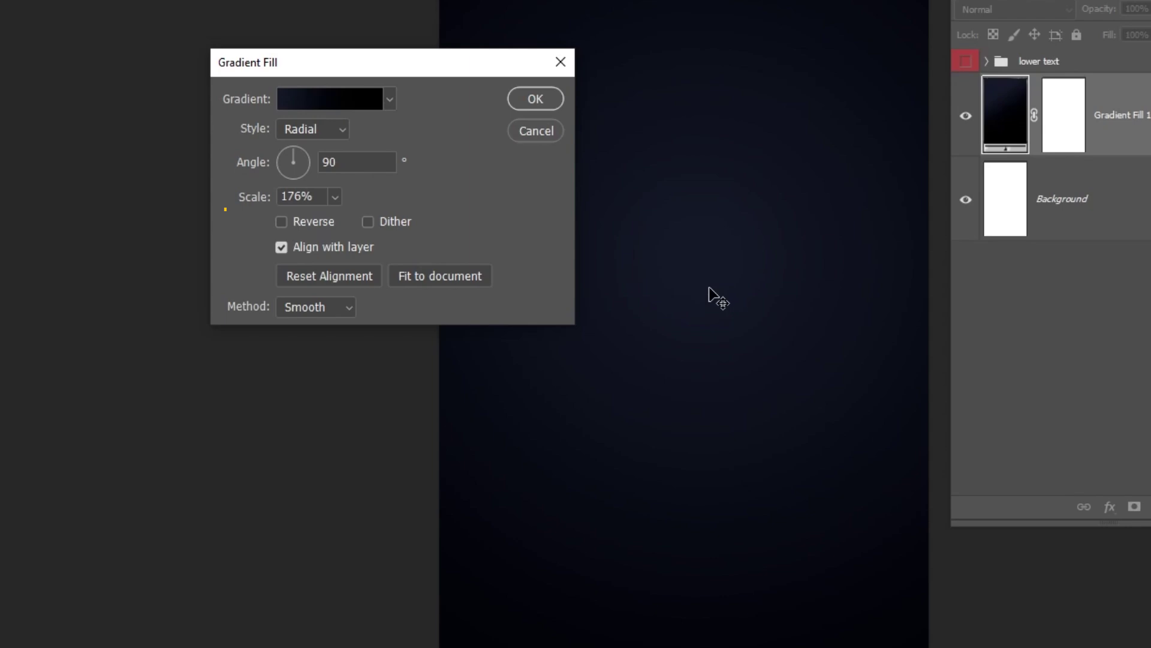
Lighten the navy stop to a brighter blue and apply the radial gradient fill
drag(473, 74, 390, 70)
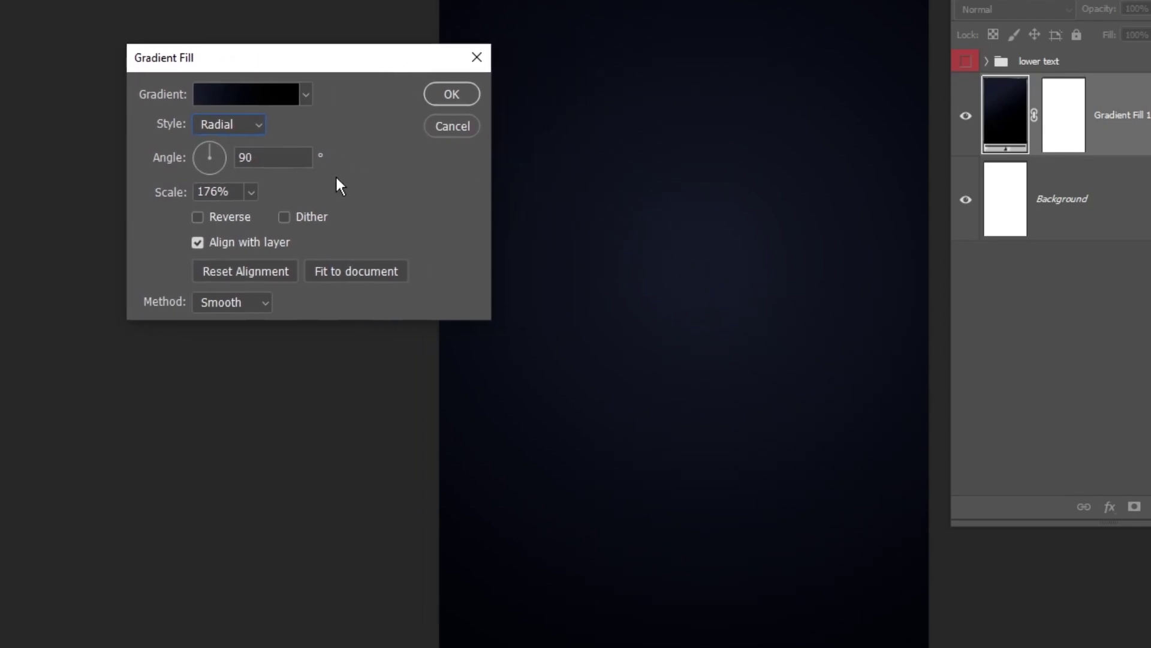
click(245, 100)
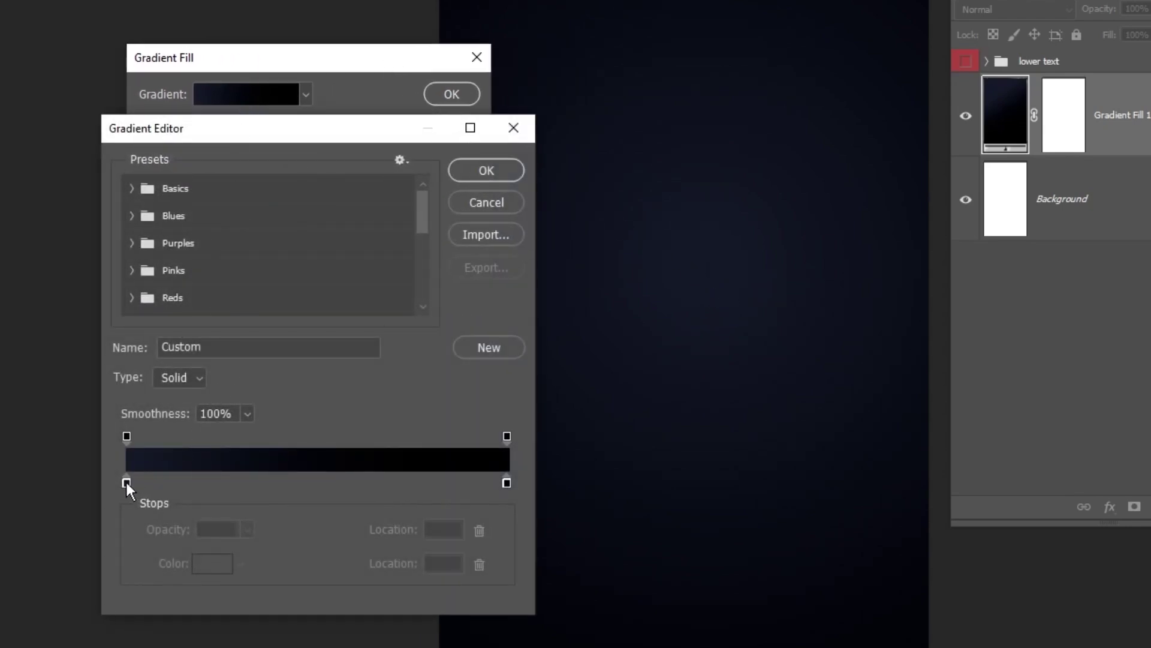
double_click(126, 484)
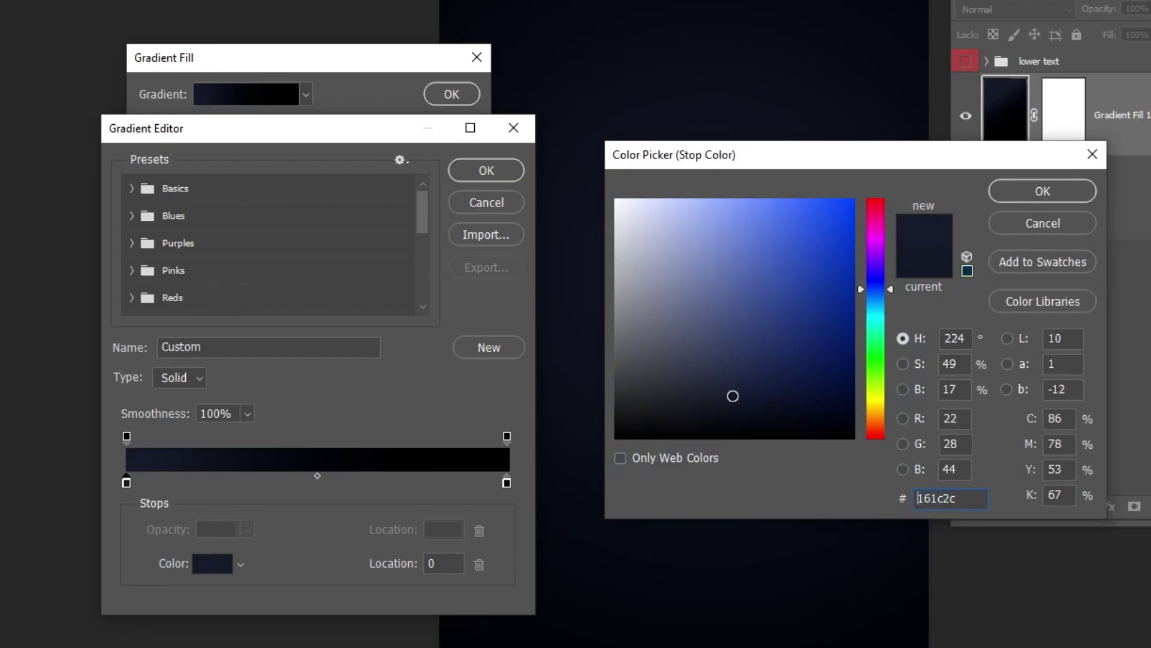
click(733, 381)
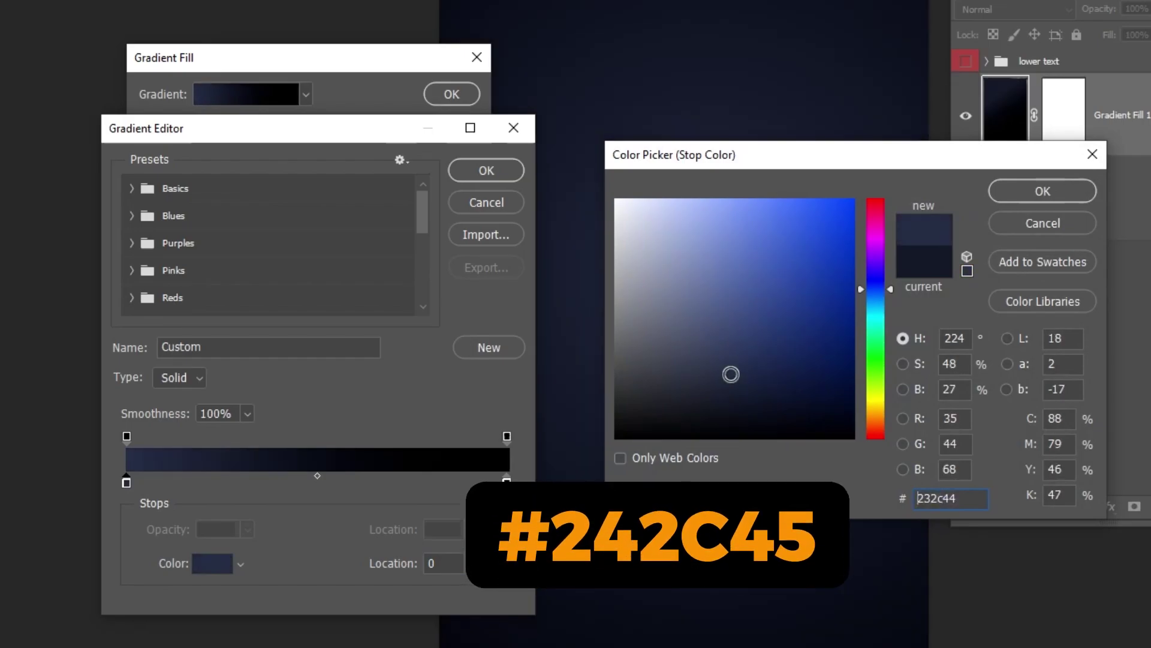
click(1016, 188)
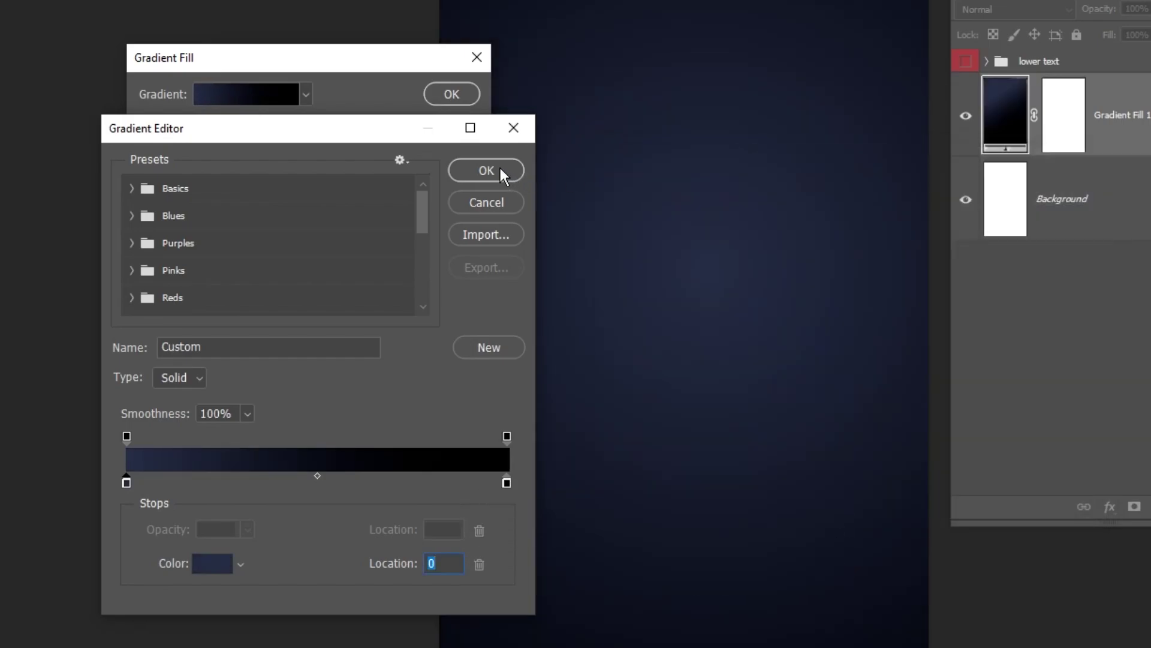
click(501, 170)
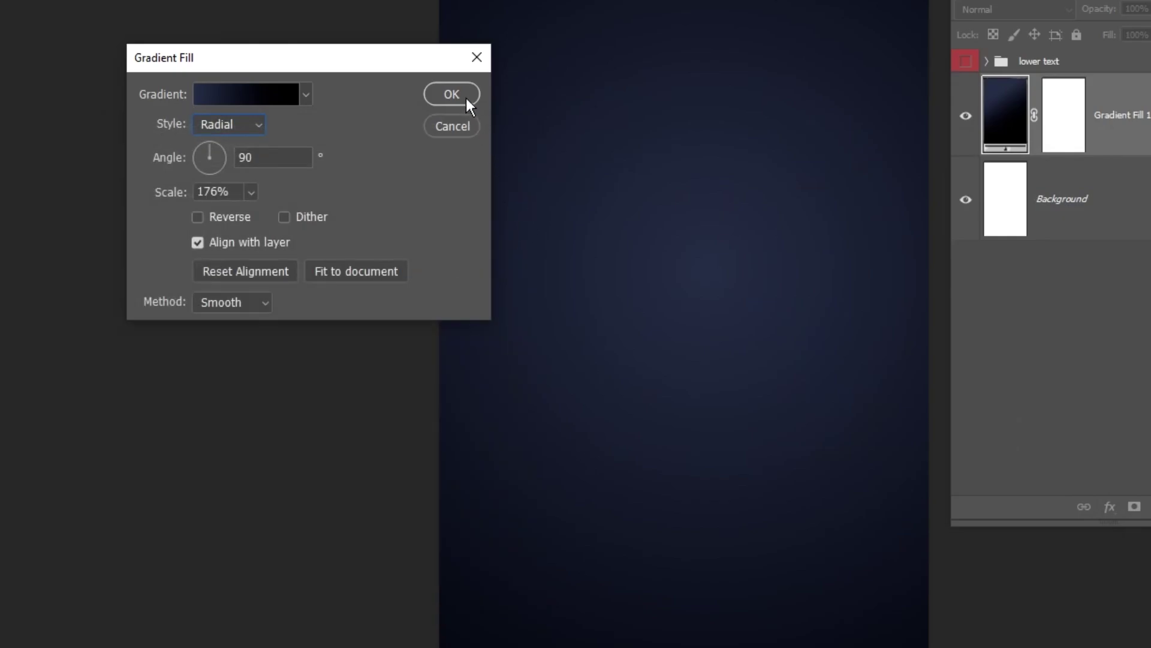
click(464, 97)
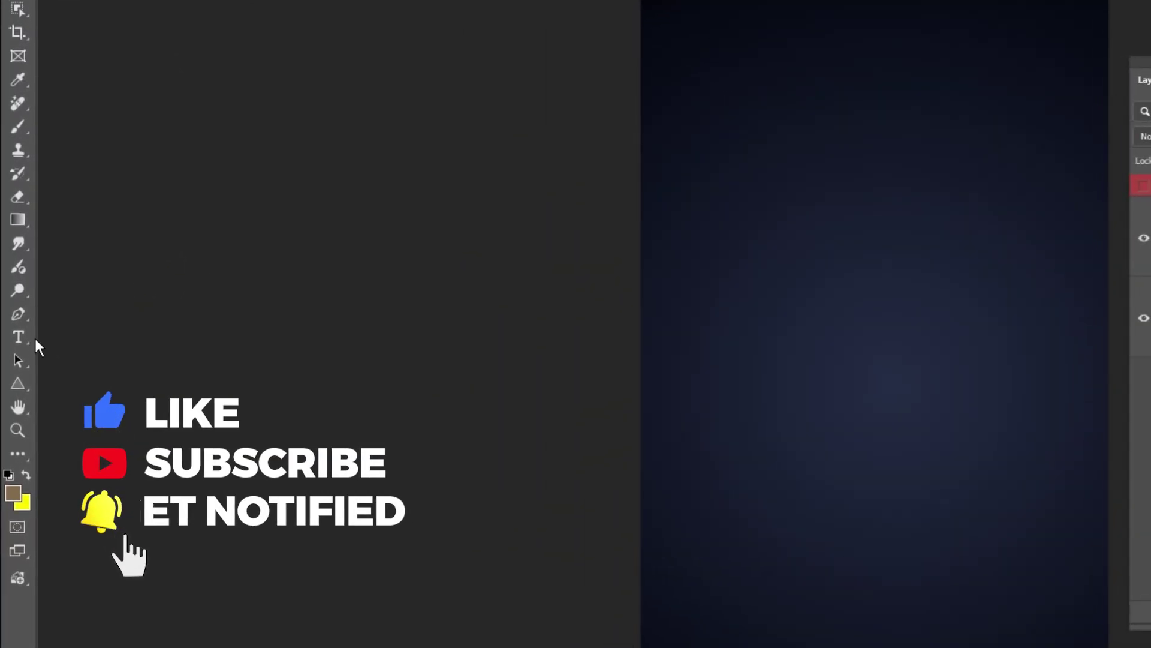
Draw a paragraph text box over the poster's upper half and paste in the slogan
click(14, 326)
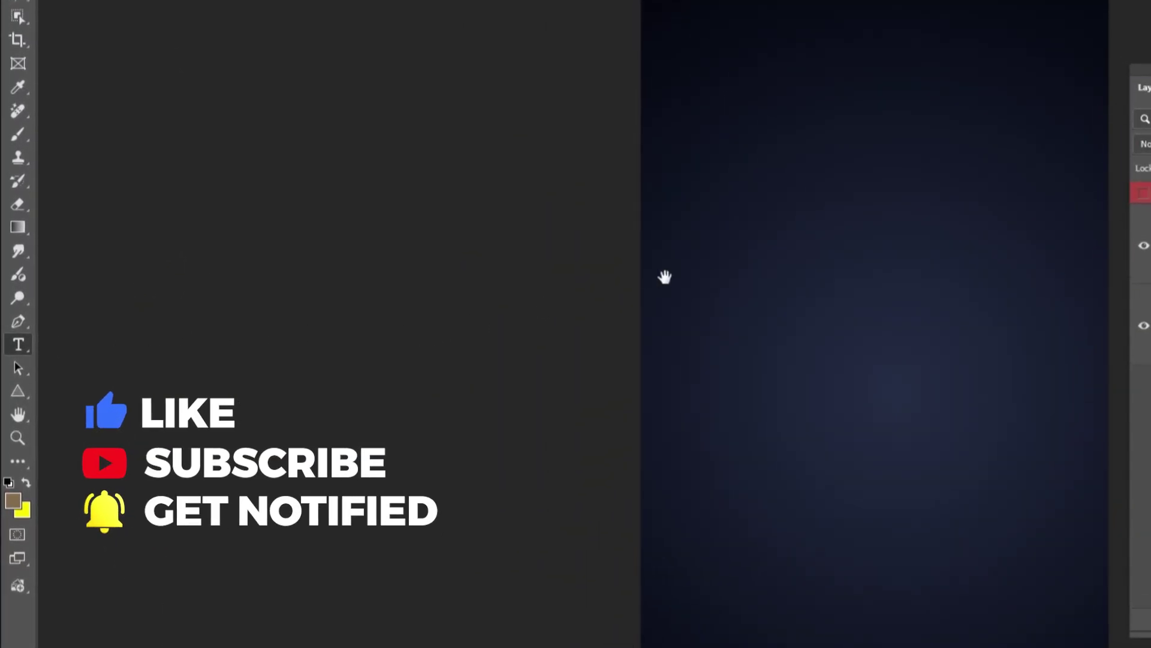
drag(665, 277, 463, 266)
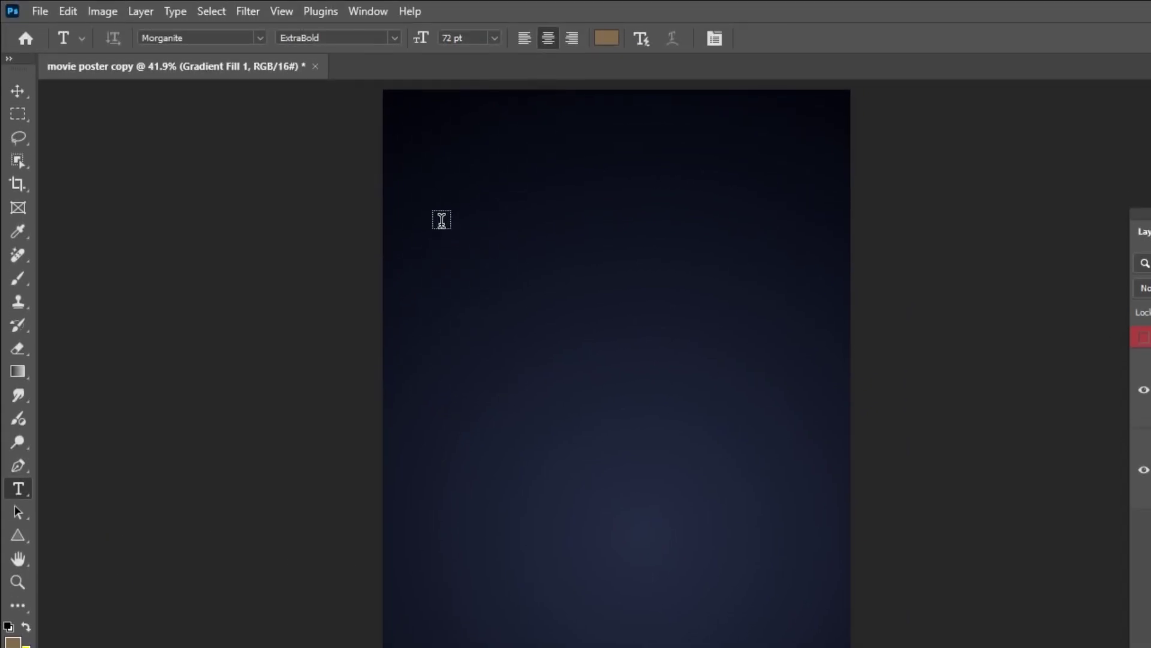
drag(433, 238, 725, 646)
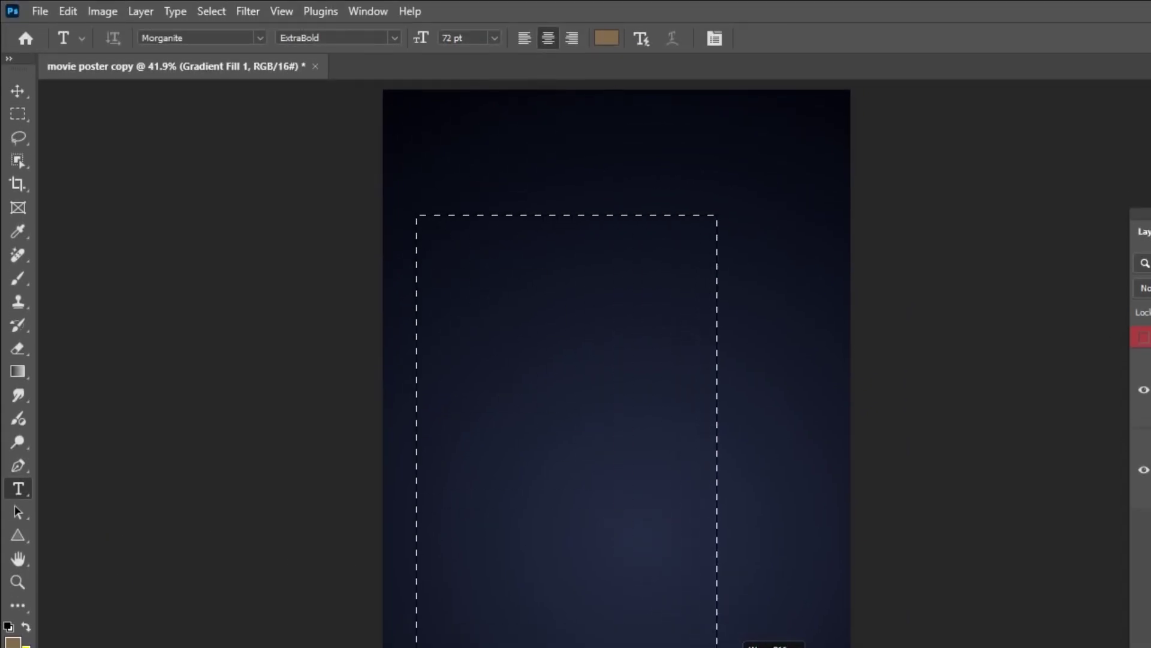
text(WE SHALL BUILD EMPIRES WE SHALL CONQUER MARKETS)
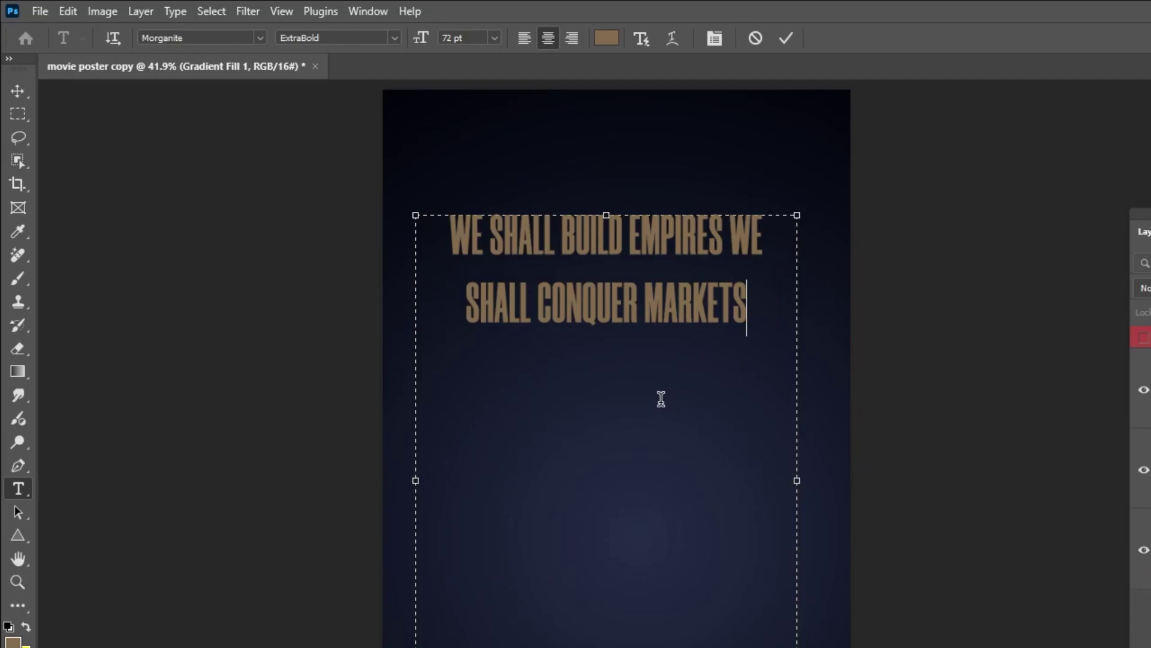
key(ctrl+Return)
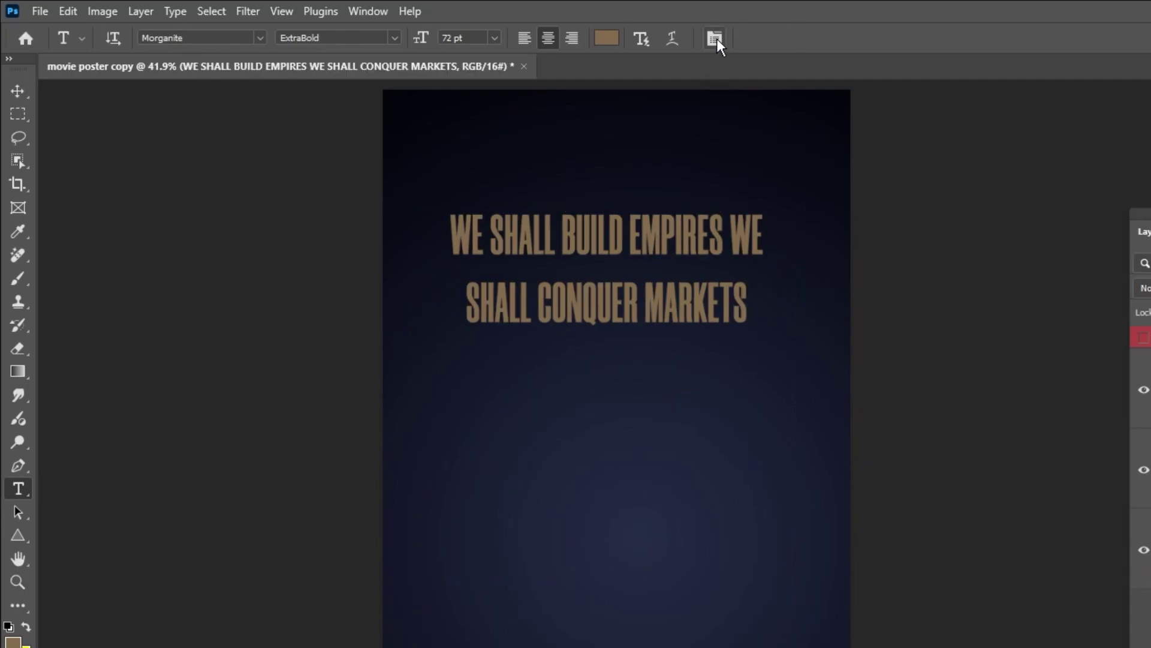
Colour the slogan text gold in the Character settings
click(715, 39)
drag(190, 182, 334, 222)
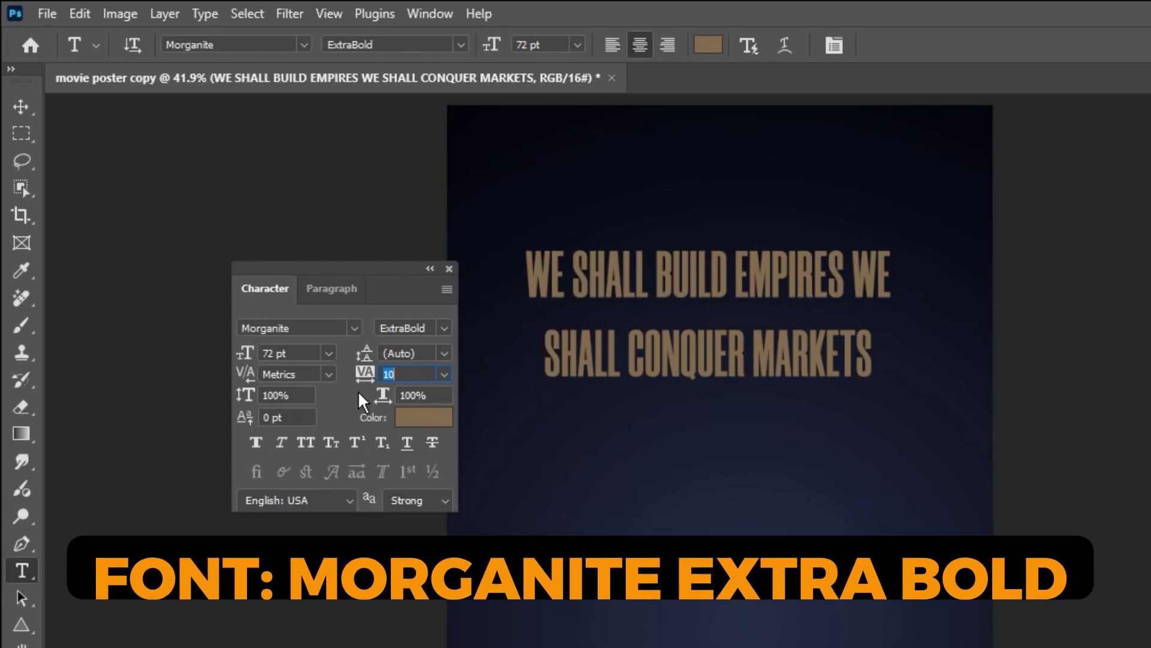
click(423, 415)
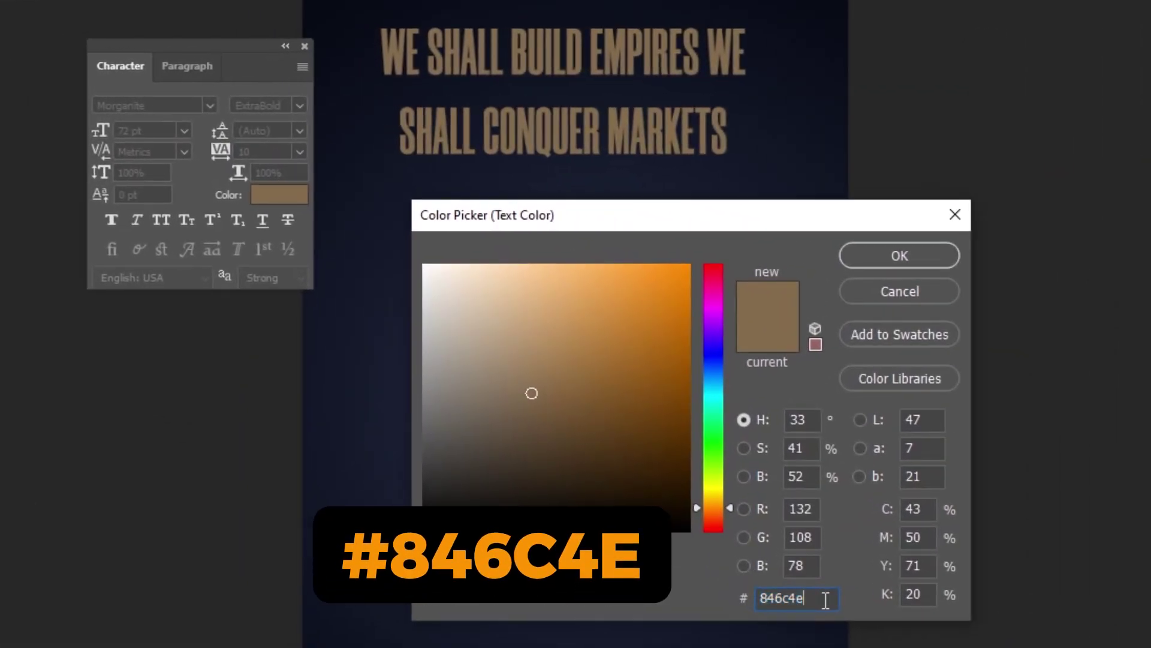
click(899, 257)
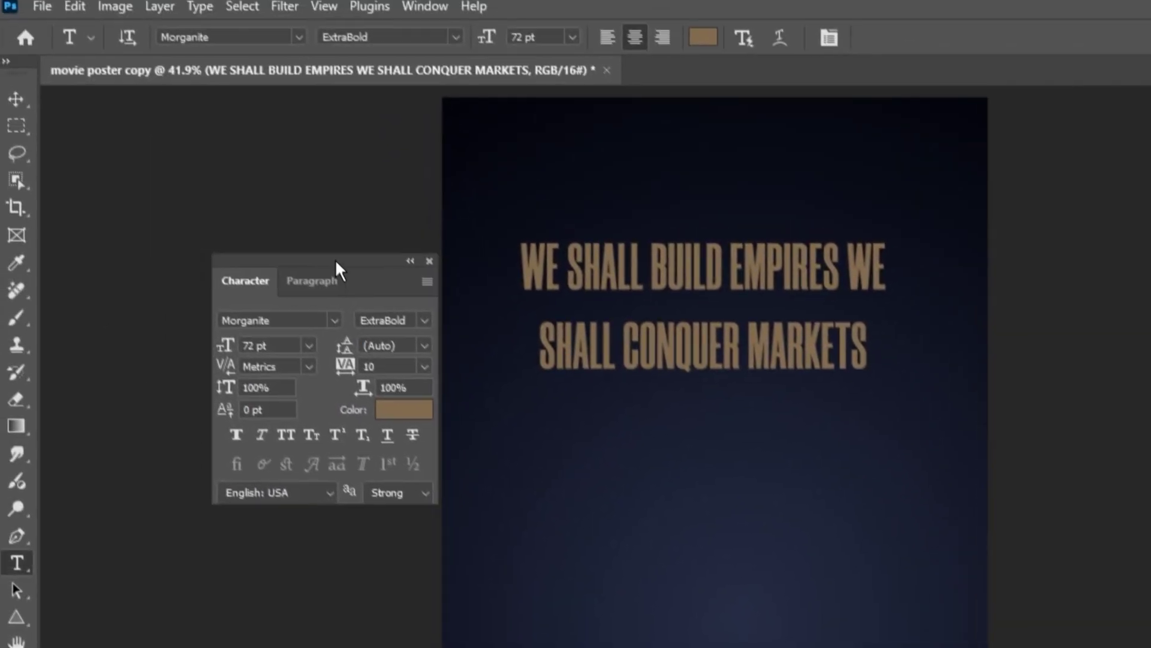
drag(335, 264, 299, 259)
Apply the Block dynamic text option so four stacked lines fill the frame, then raise it
click(605, 281)
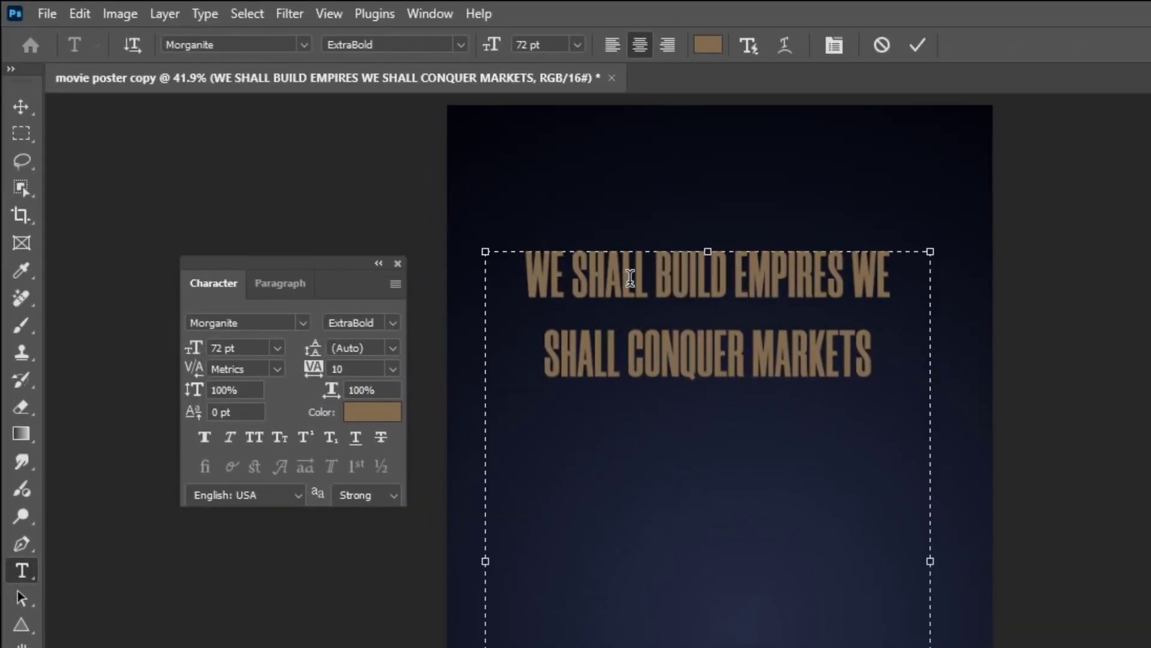
click(747, 52)
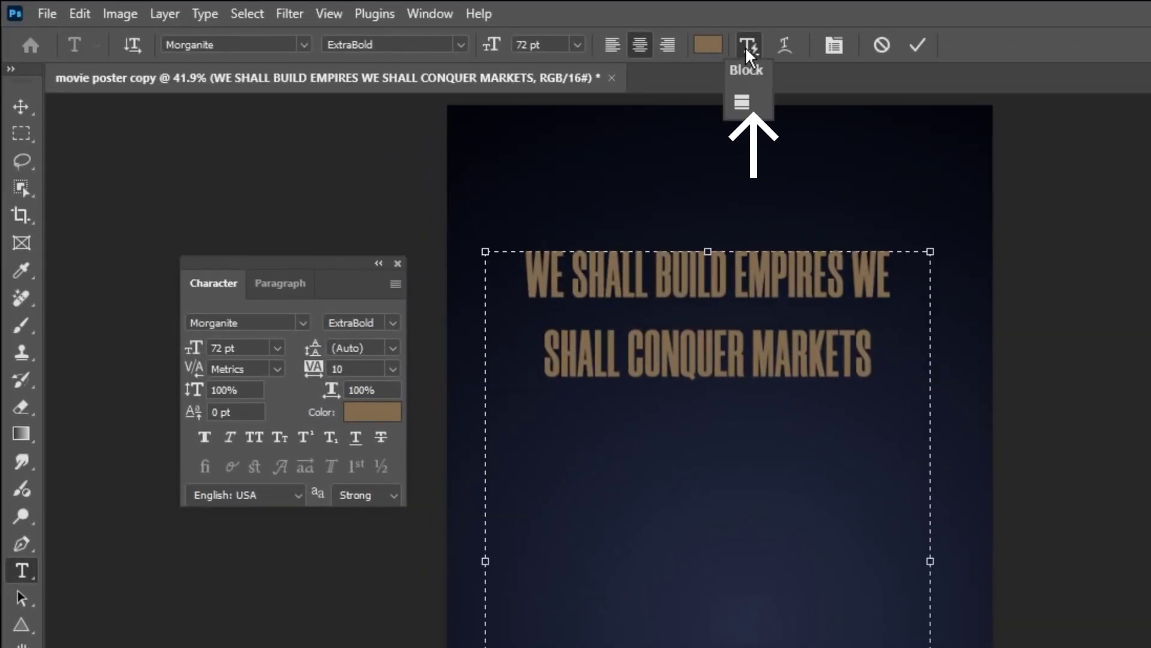
click(743, 105)
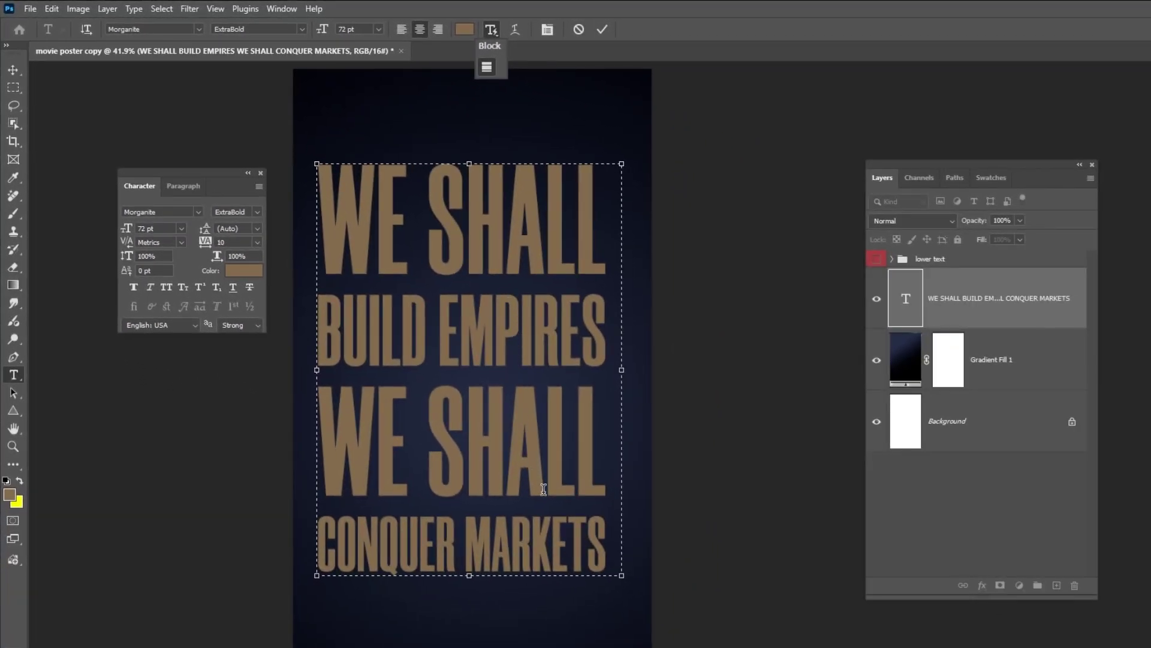
click(13, 70)
drag(508, 381, 513, 352)
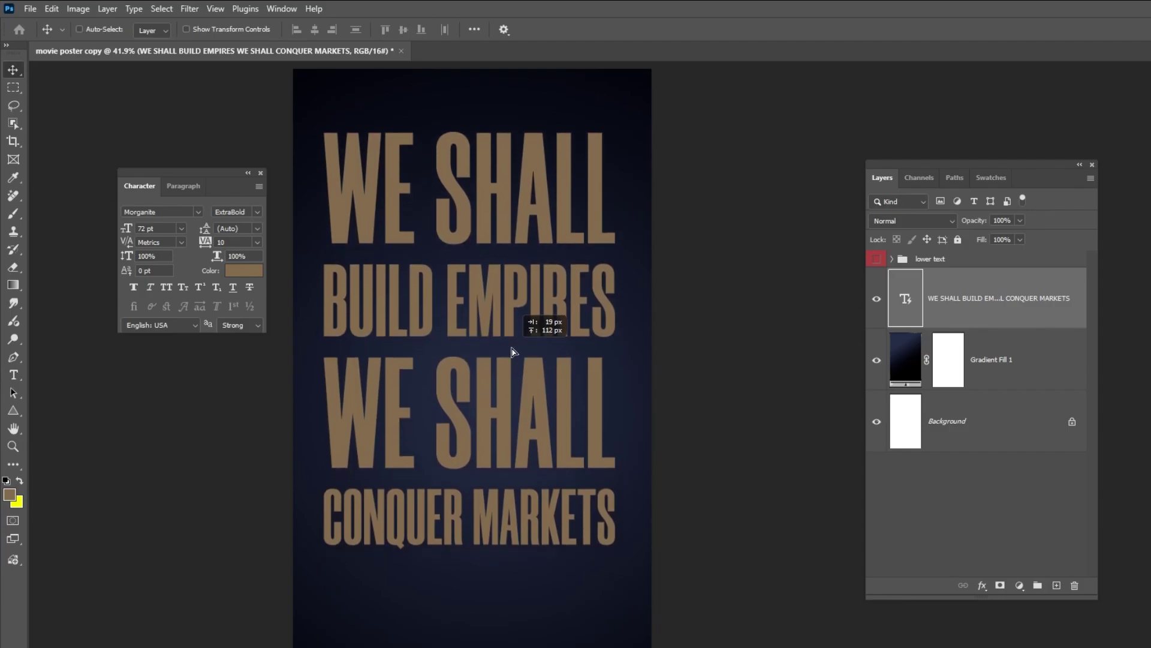
click(263, 174)
key(t)
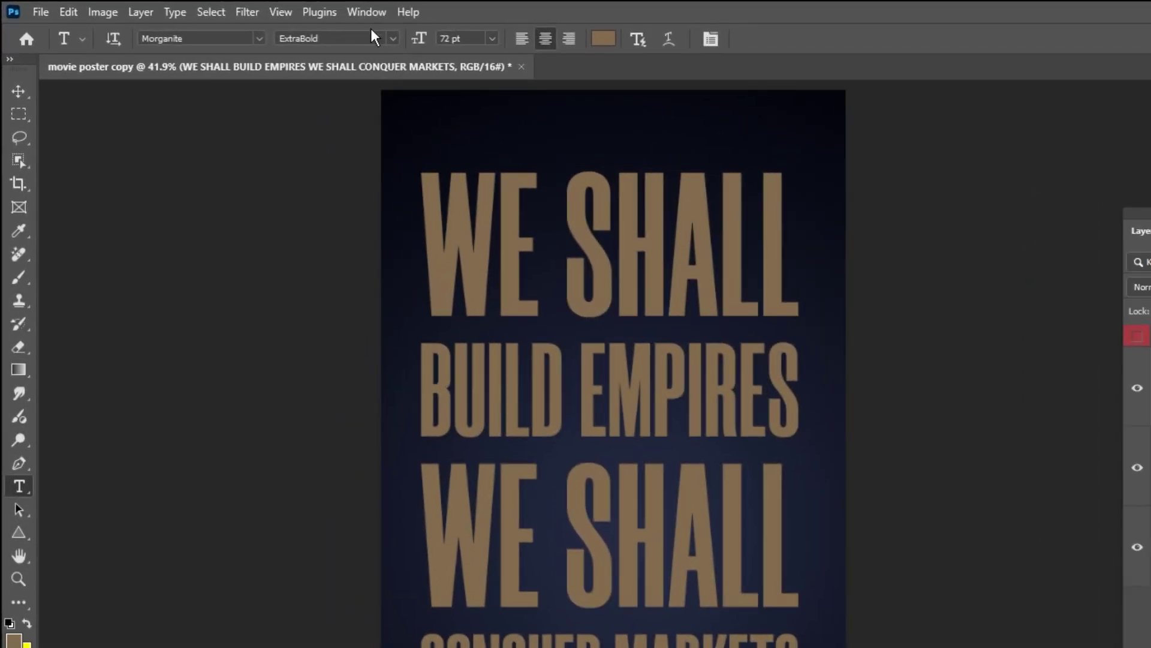
Open the Properties panel and enlarge it to show the Dynamic Text settings
click(282, 9)
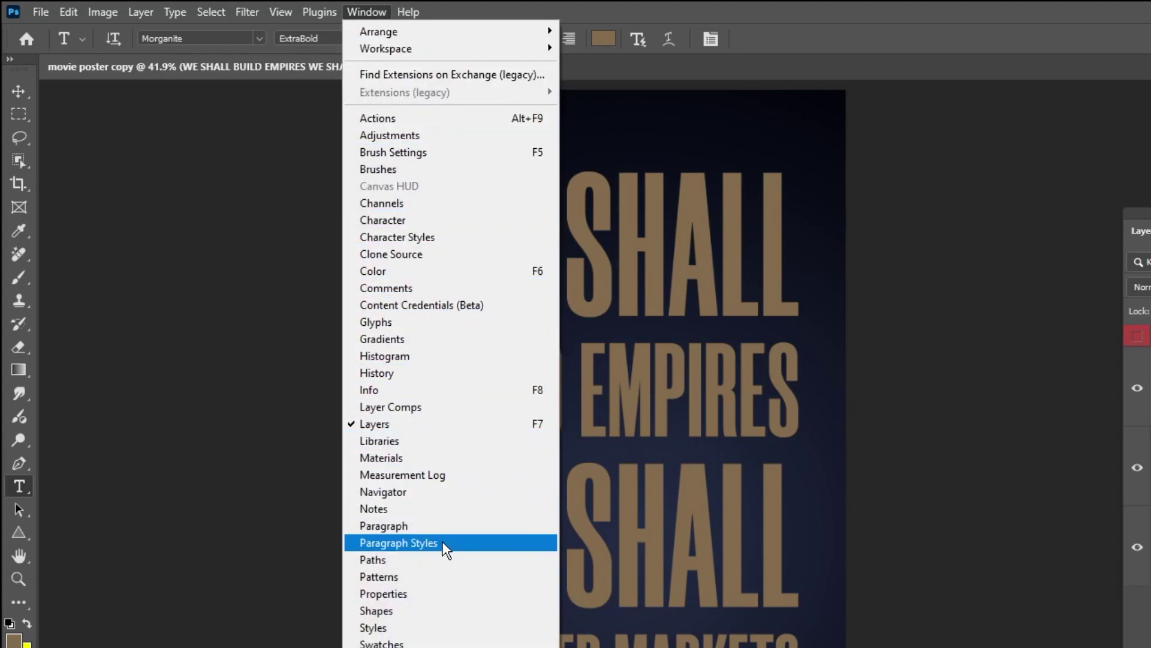
click(447, 593)
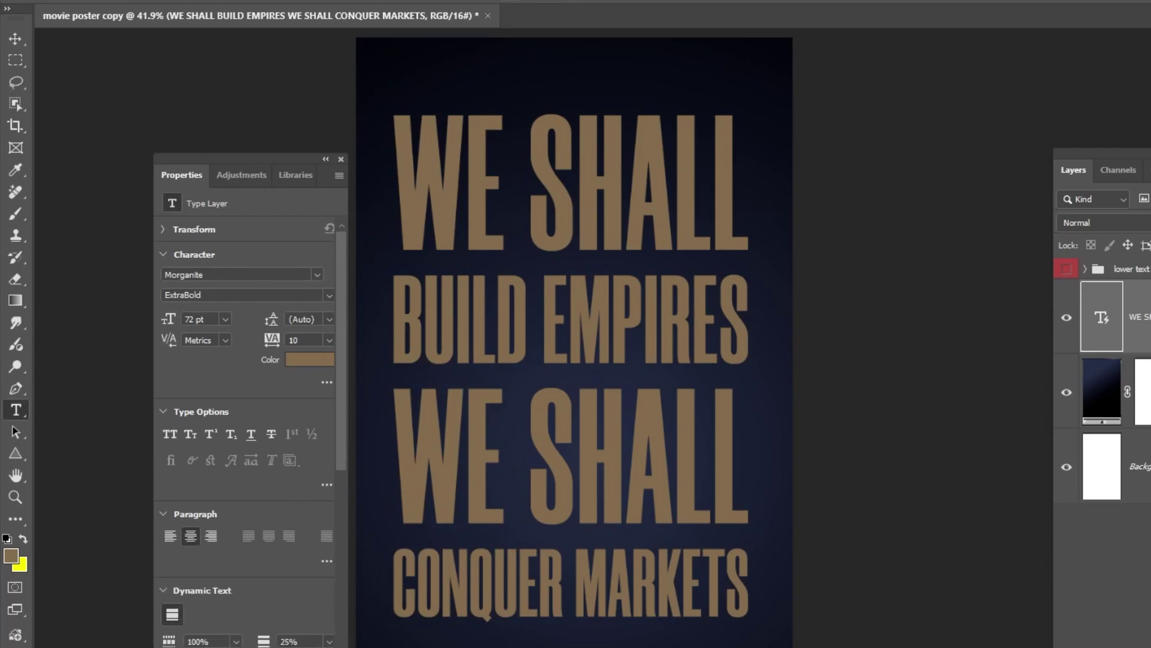
drag(279, 165, 265, 56)
drag(293, 602, 293, 637)
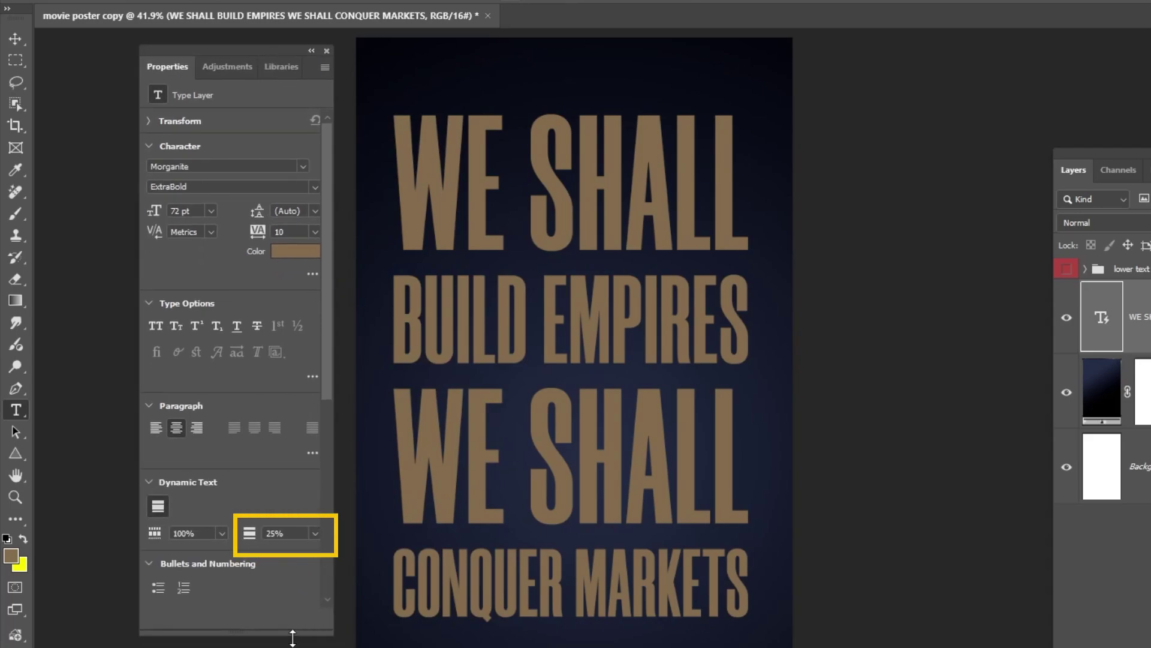
Reduce the slogan's line spacing from 25% through 20% and 14% to 8%
text(20)
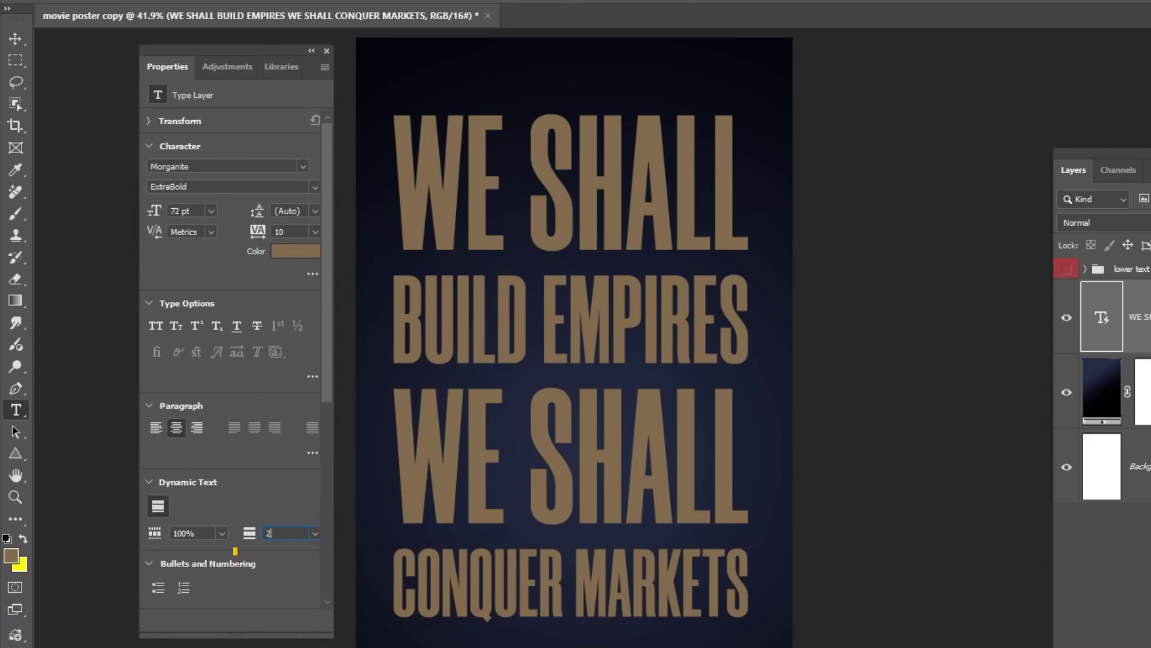
key(Return)
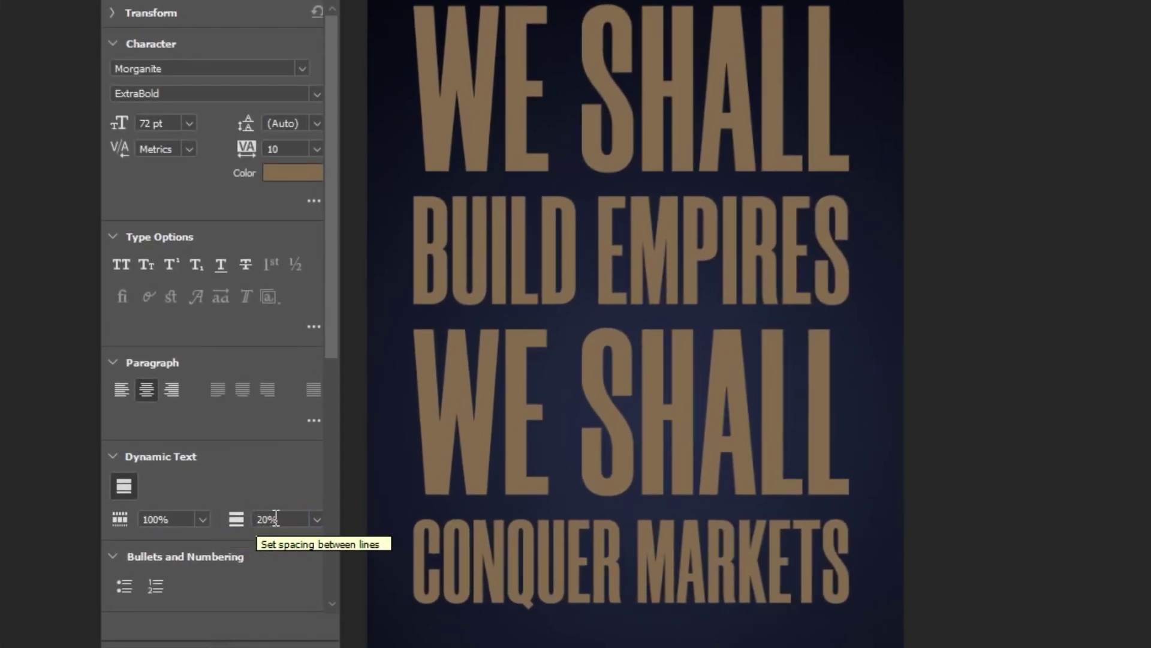
click(276, 520)
text(14)
key(Return)
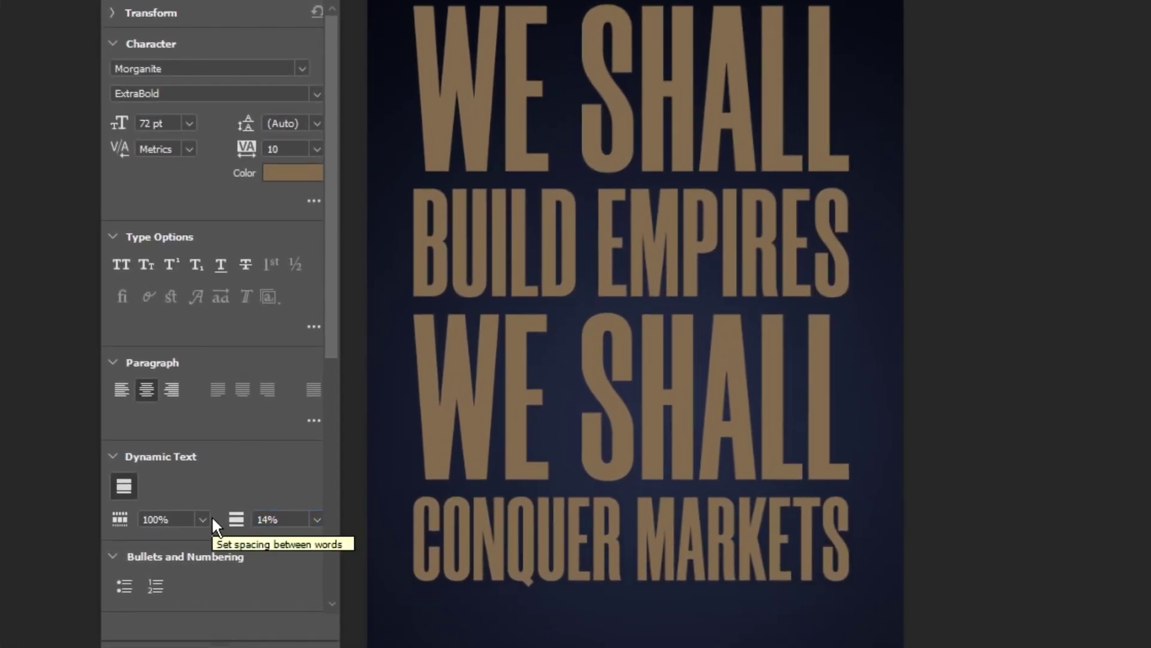
key(Return)
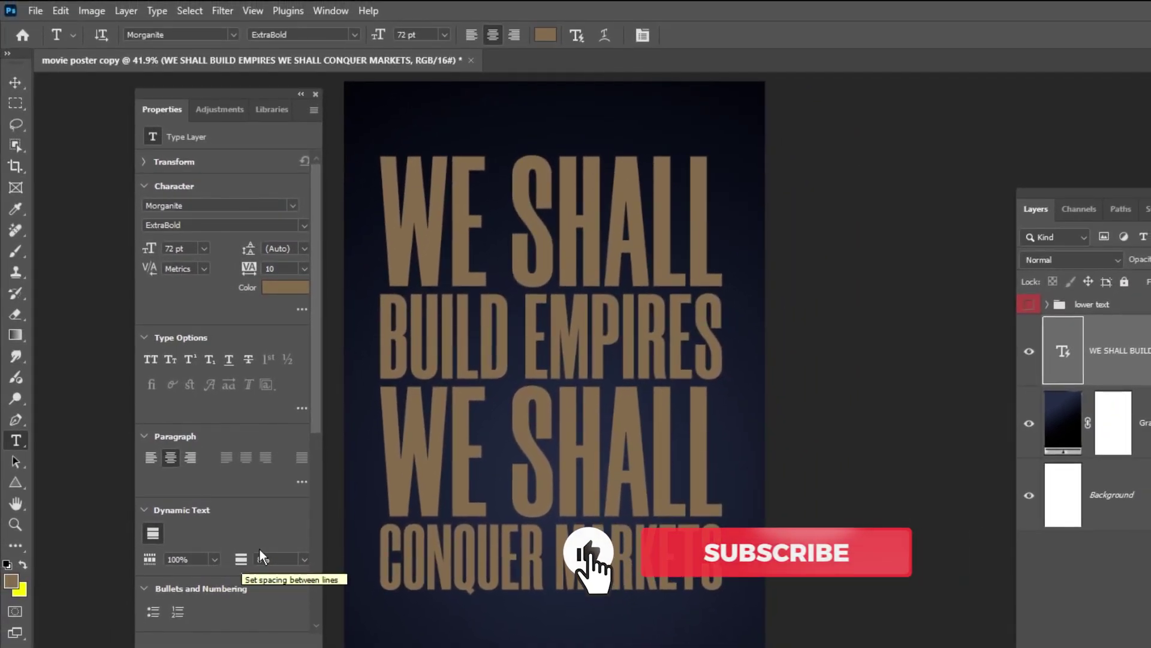
Select the whole canvas, align the slogan to horizontal centres, then deselect
click(315, 94)
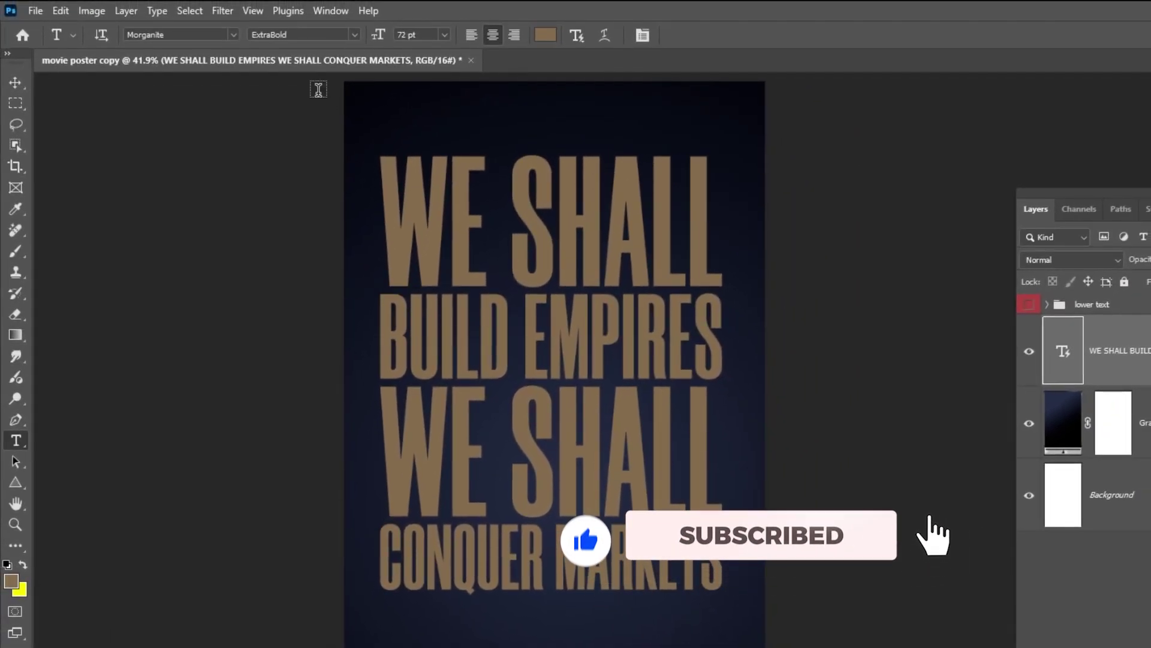
click(15, 82)
click(189, 10)
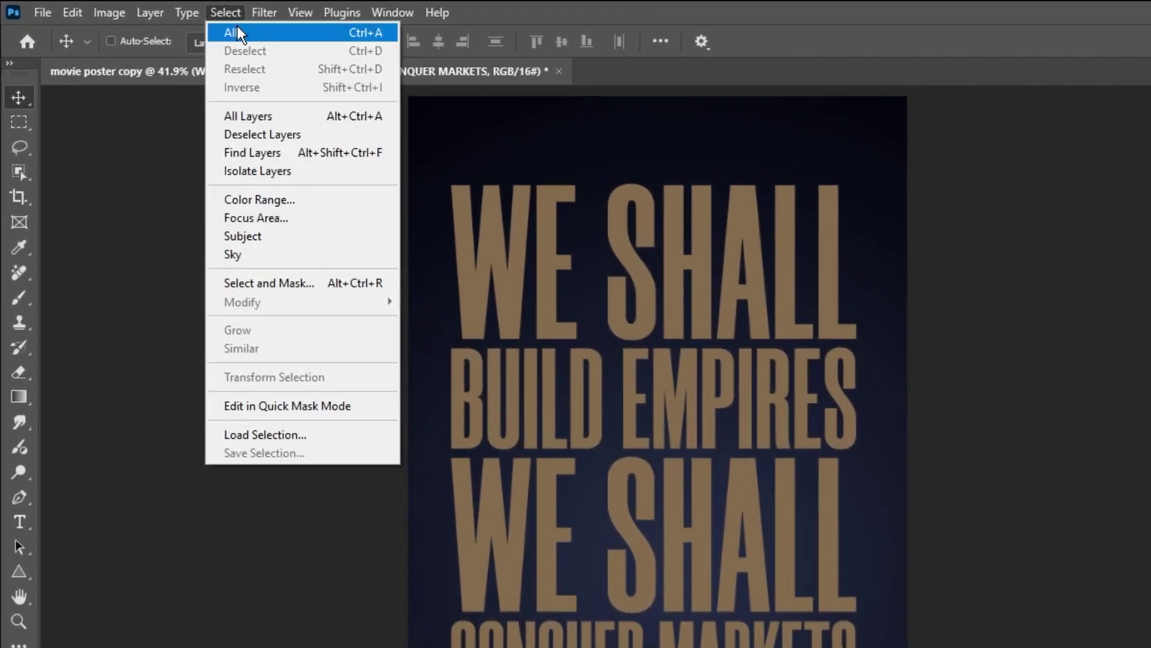
click(236, 26)
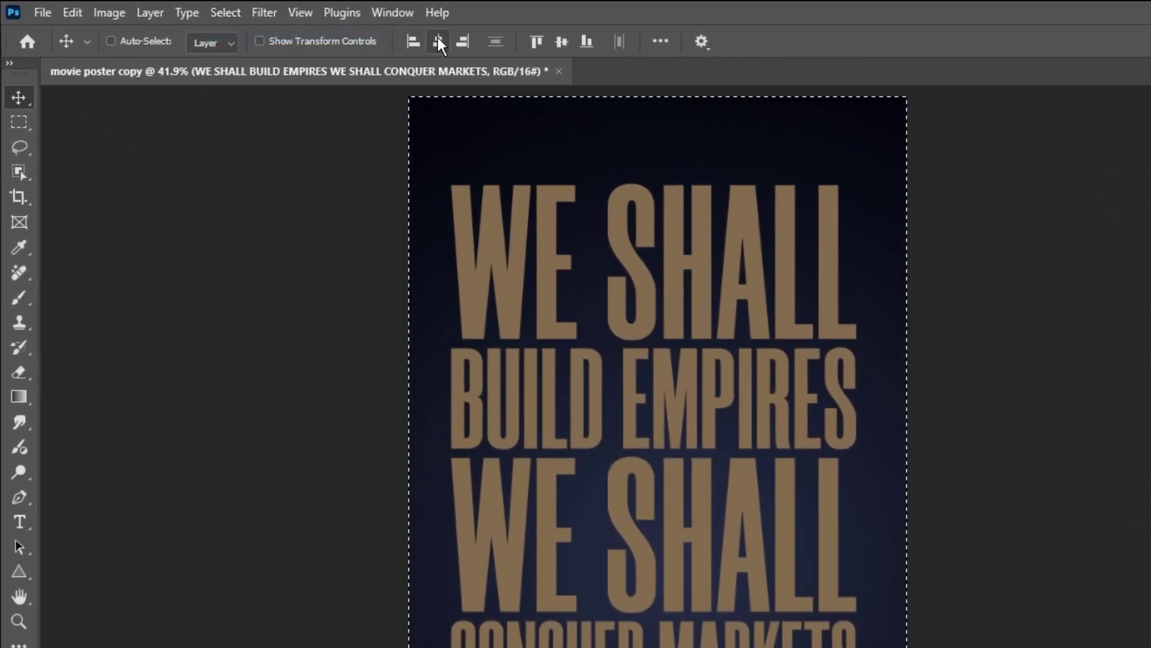
click(438, 40)
click(228, 13)
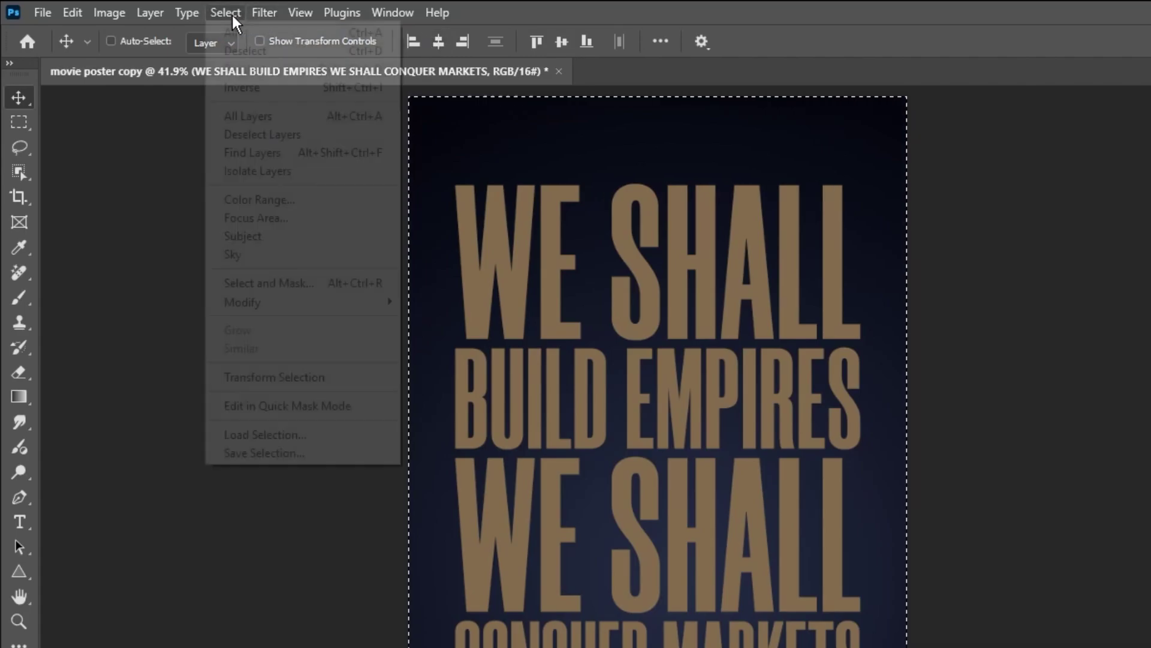
click(235, 49)
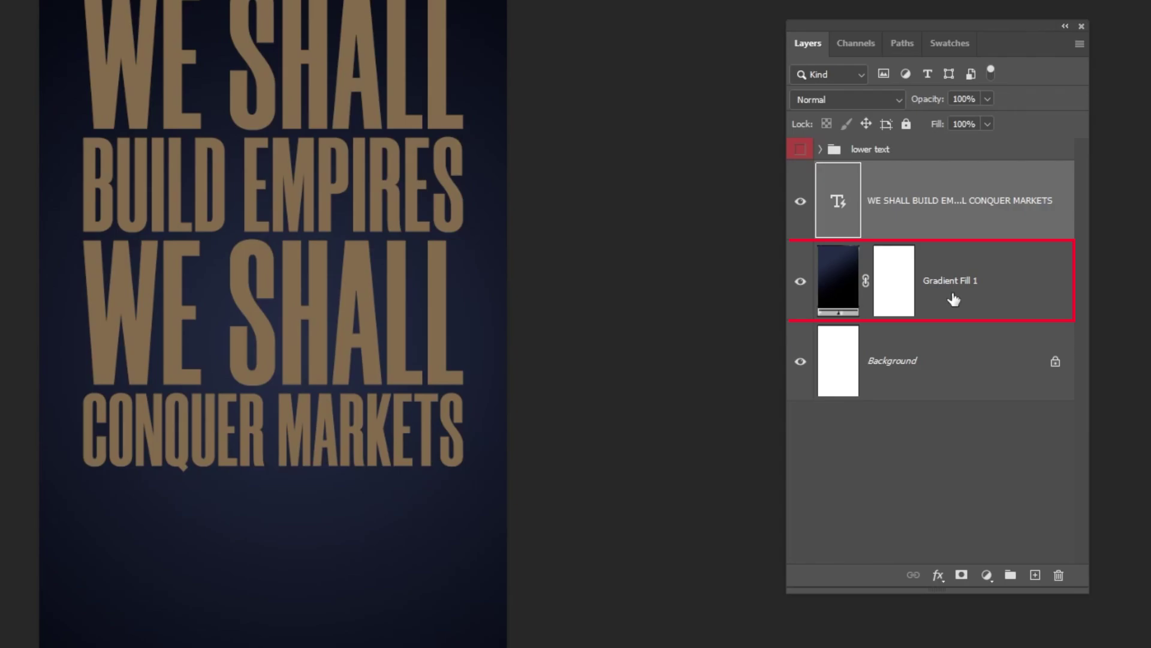
Place the texture image above Gradient Fill 1 and set its blend mode to Soft Light
click(869, 317)
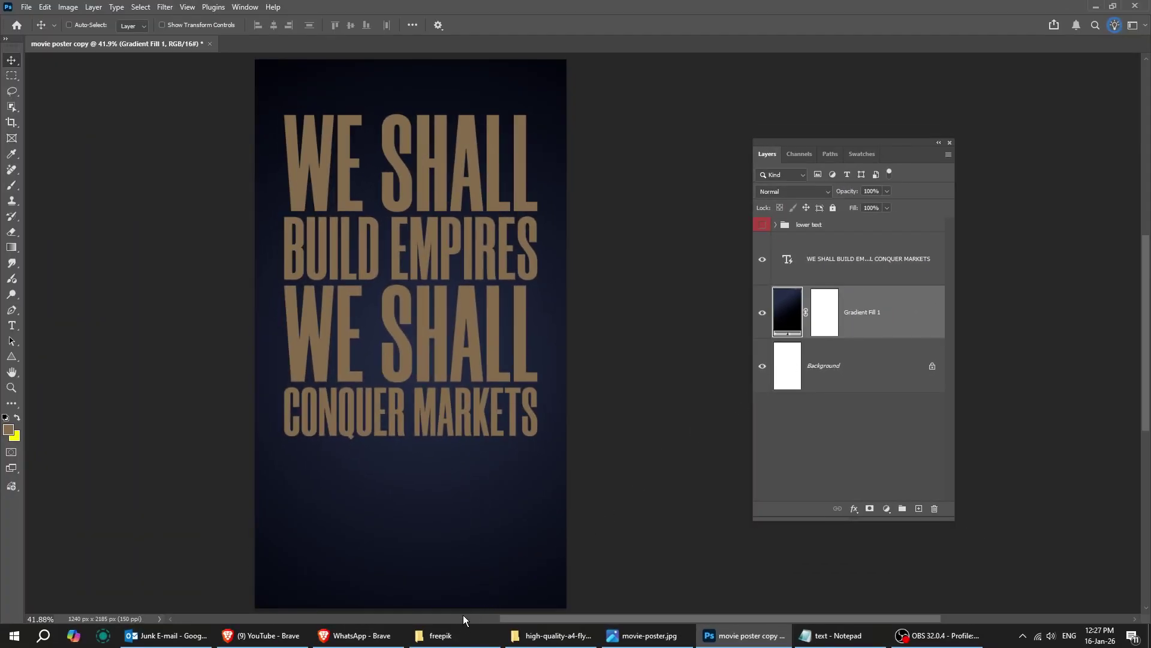
click(458, 635)
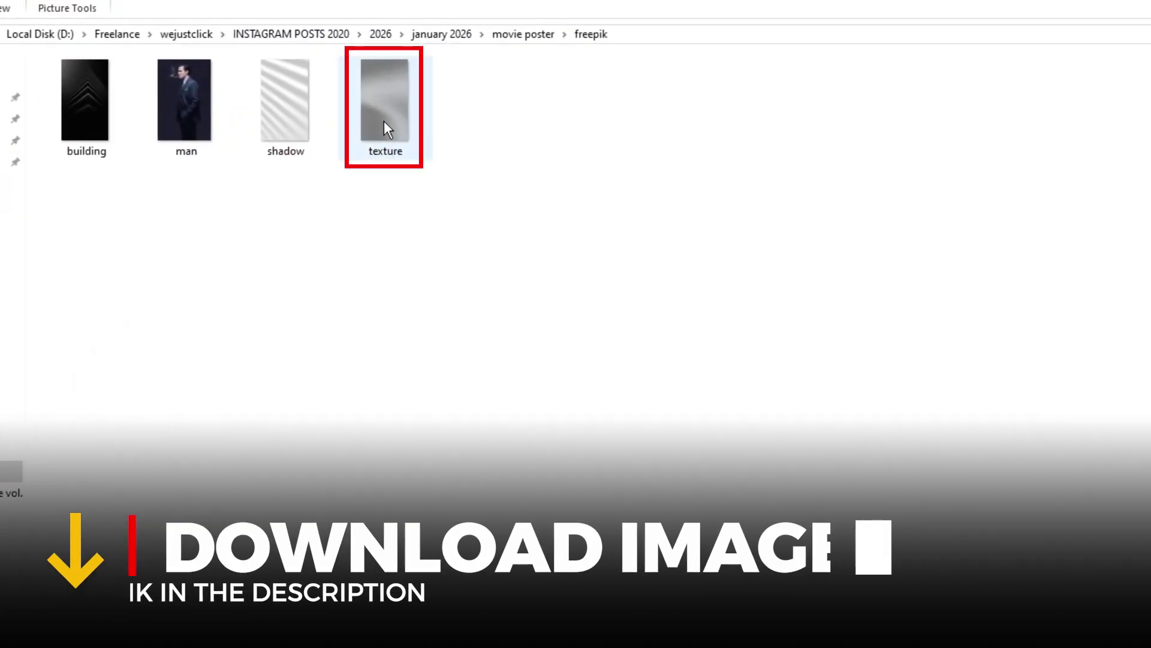
drag(384, 123, 470, 647)
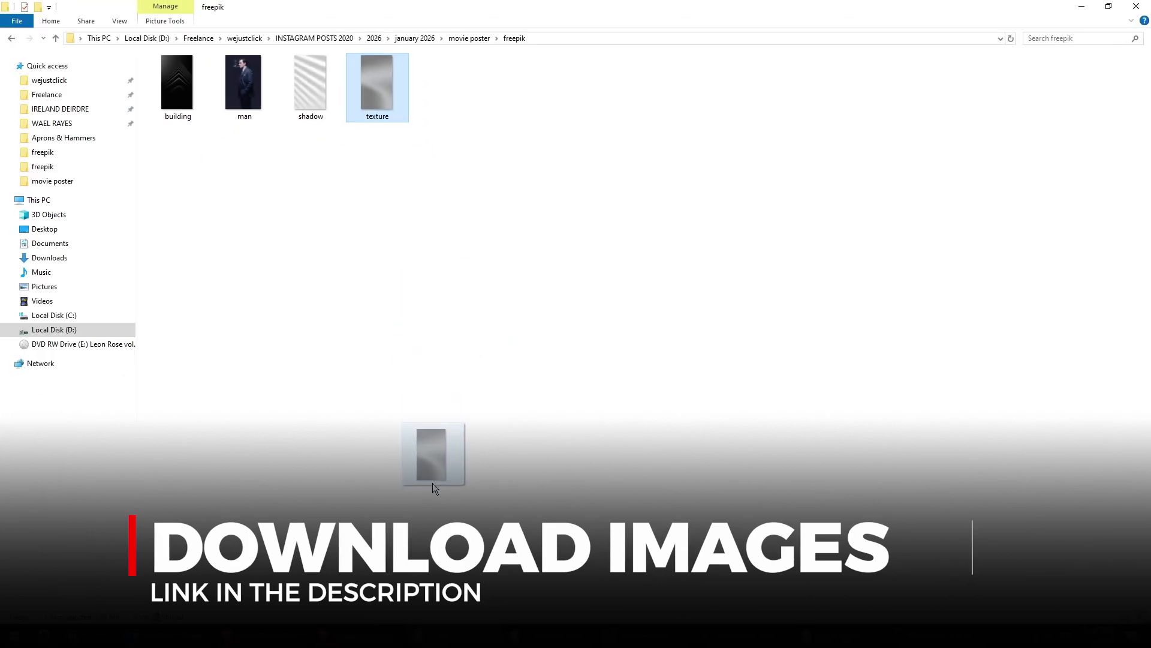
drag(434, 487, 567, 482)
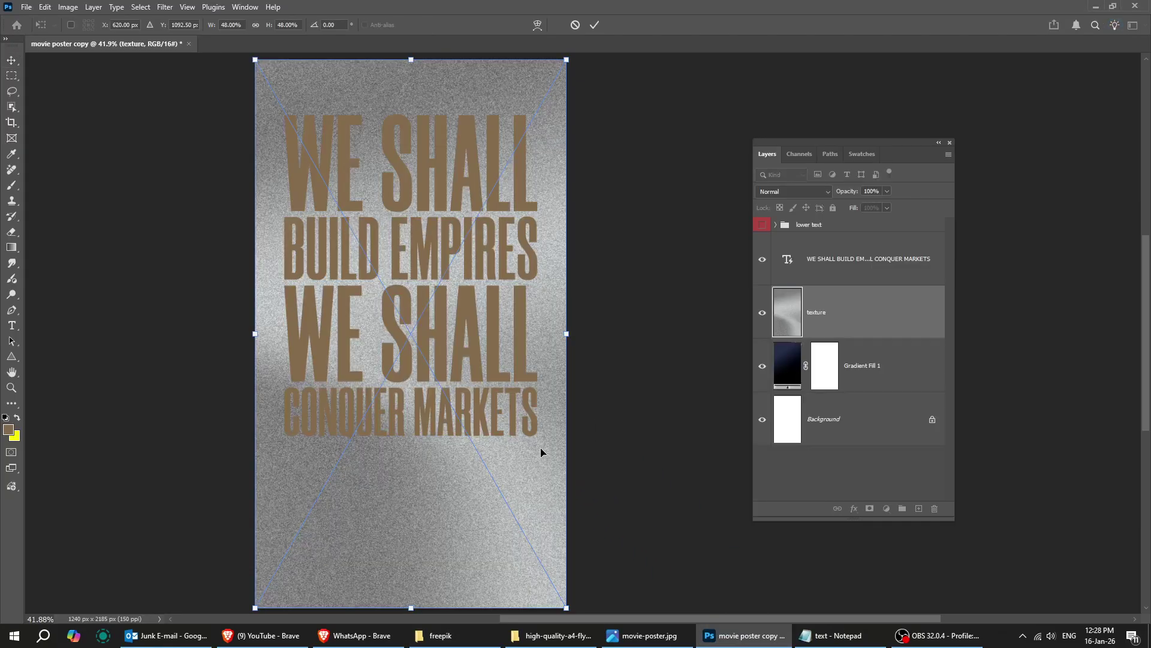
key(Return)
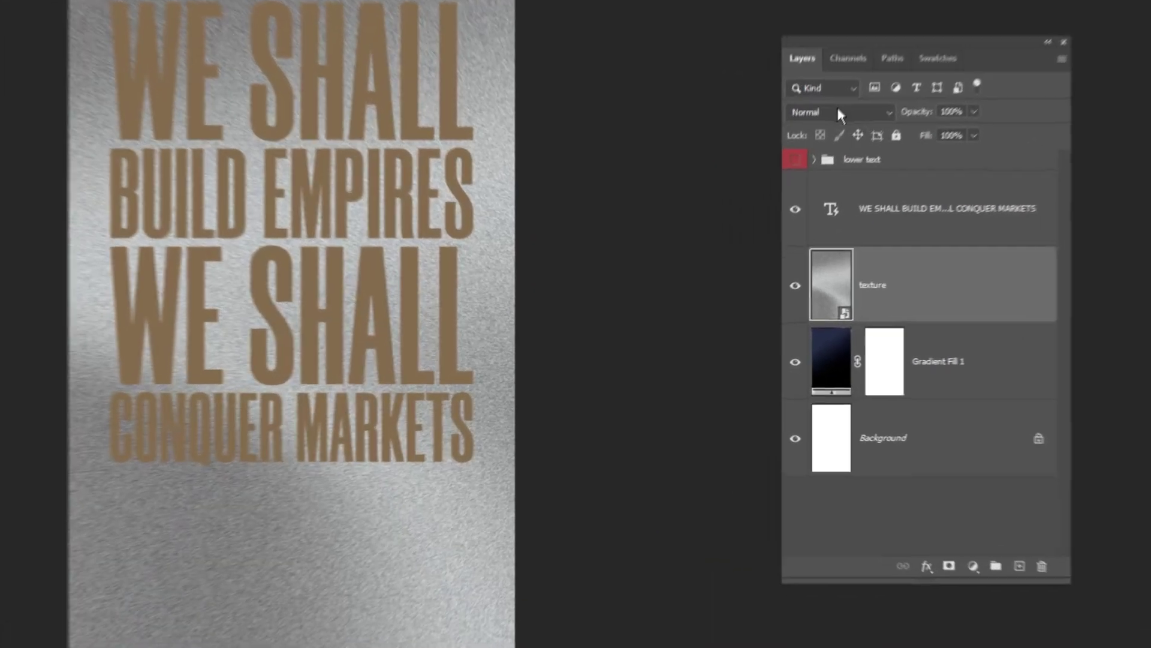
click(791, 191)
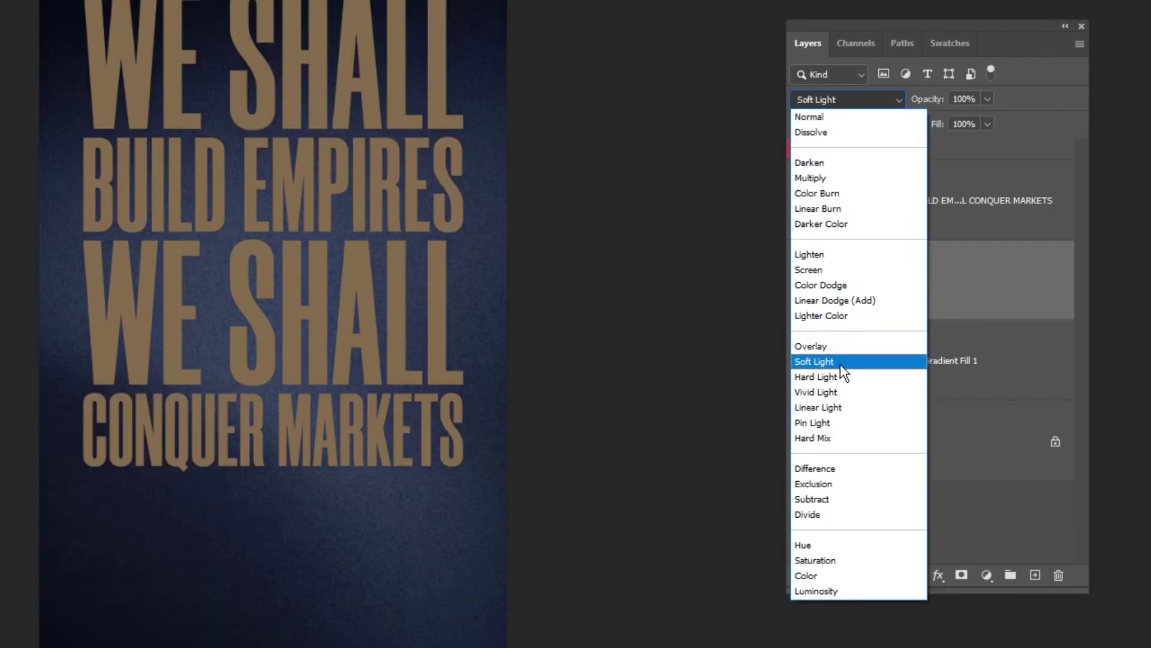
click(840, 363)
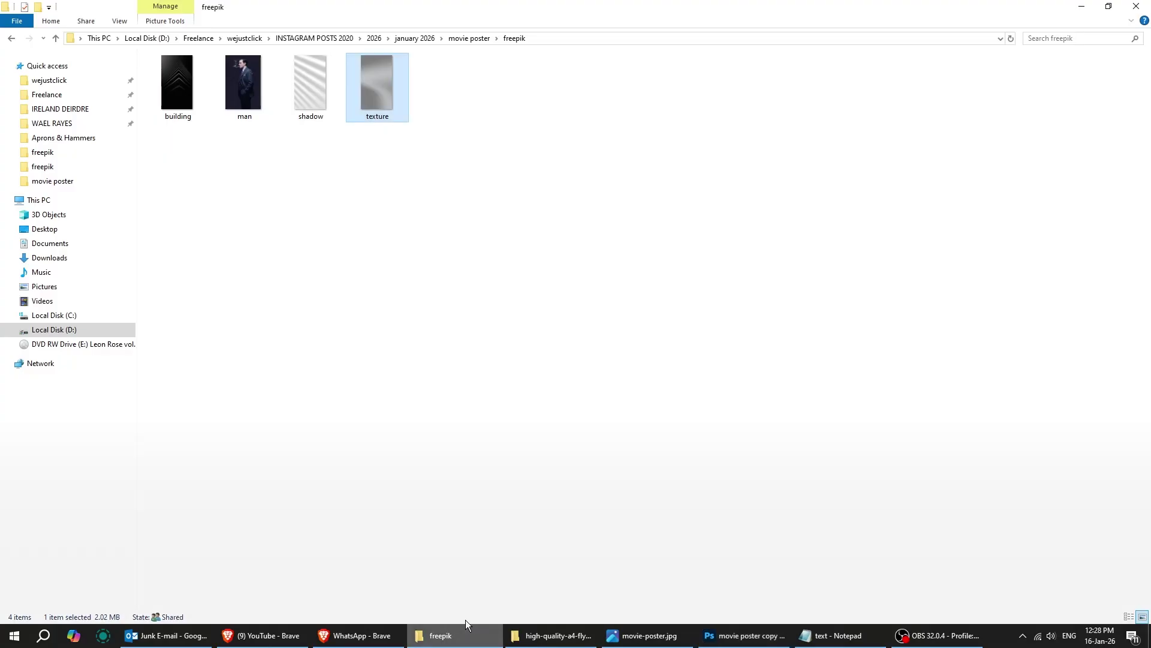
Place the building image into the poster and set its blend mode to Screen
drag(183, 115, 559, 447)
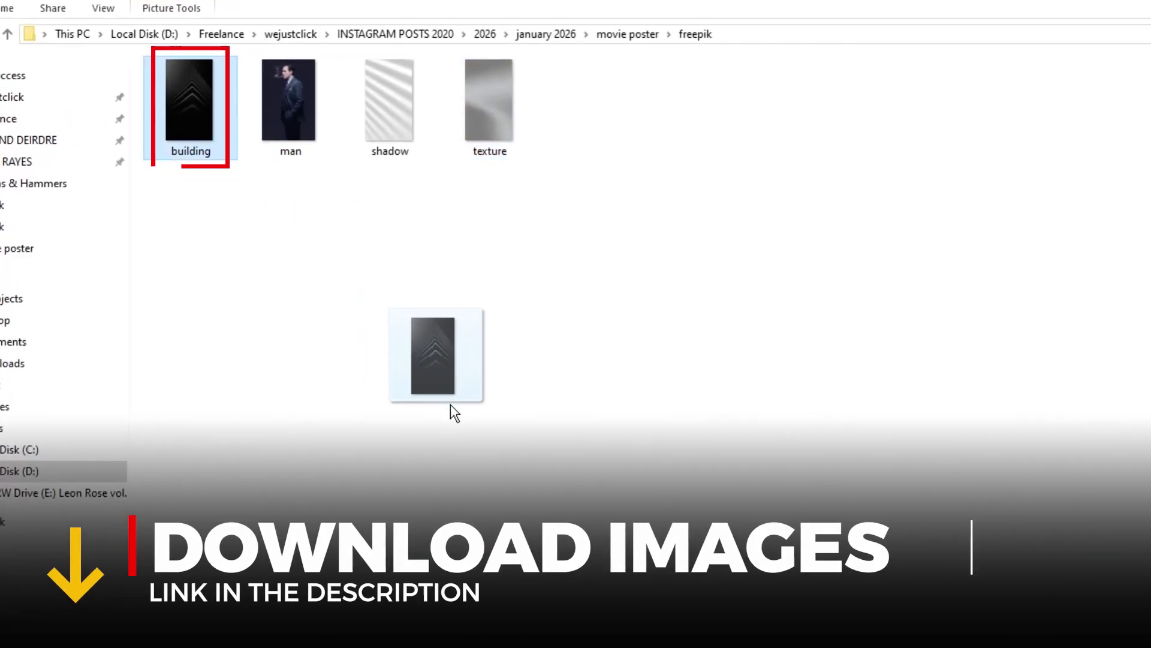
key(Return)
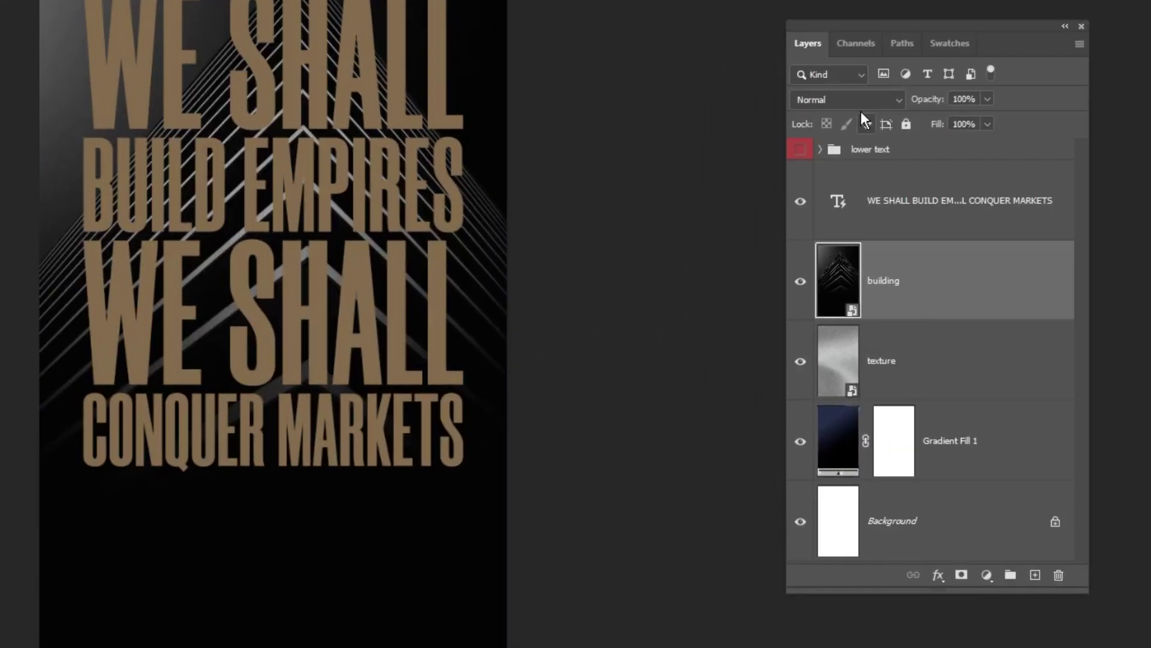
click(800, 191)
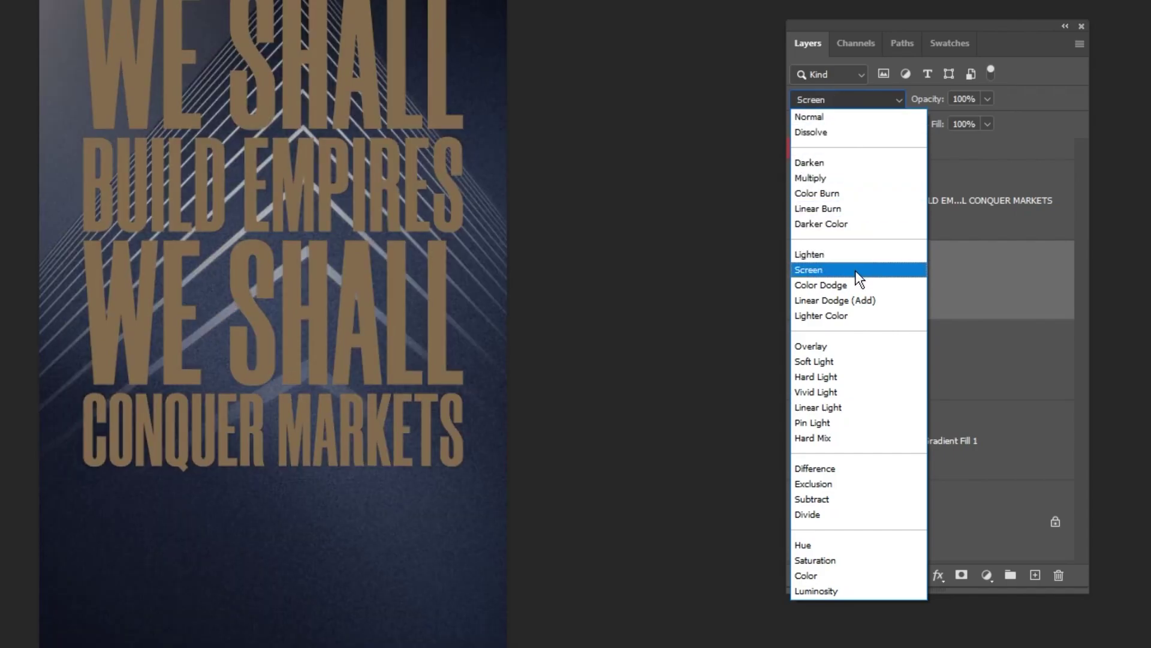
click(855, 270)
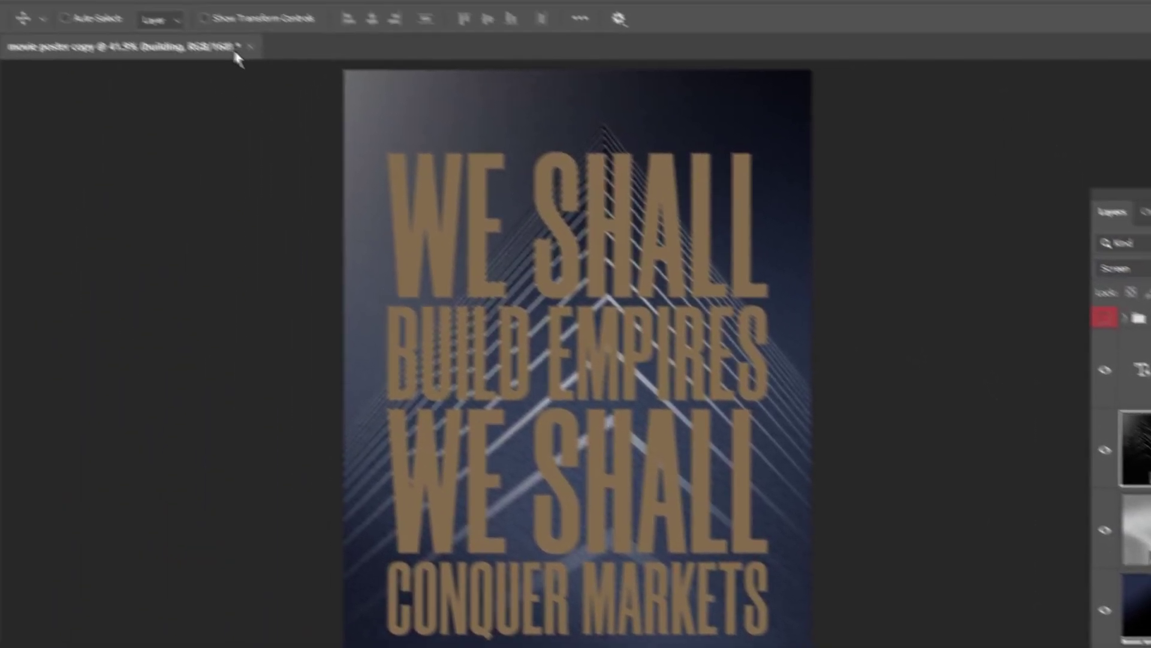
Bring up Filter > Blur > Gaussian Blur for the building layer
click(256, 16)
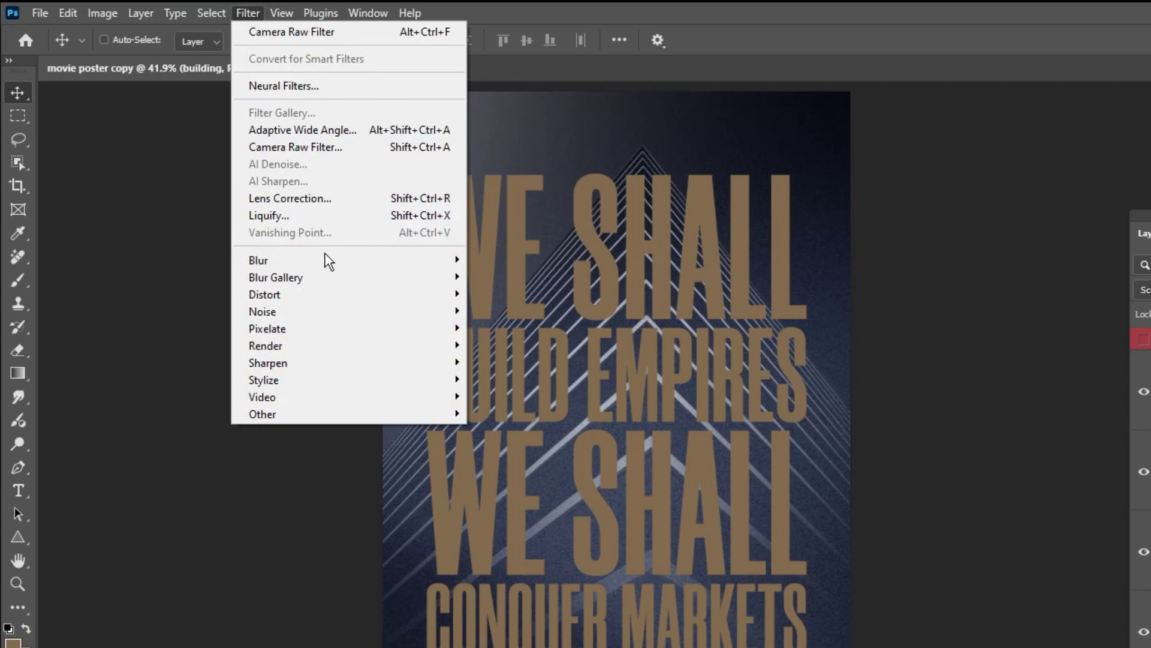
mouse_move(382, 262)
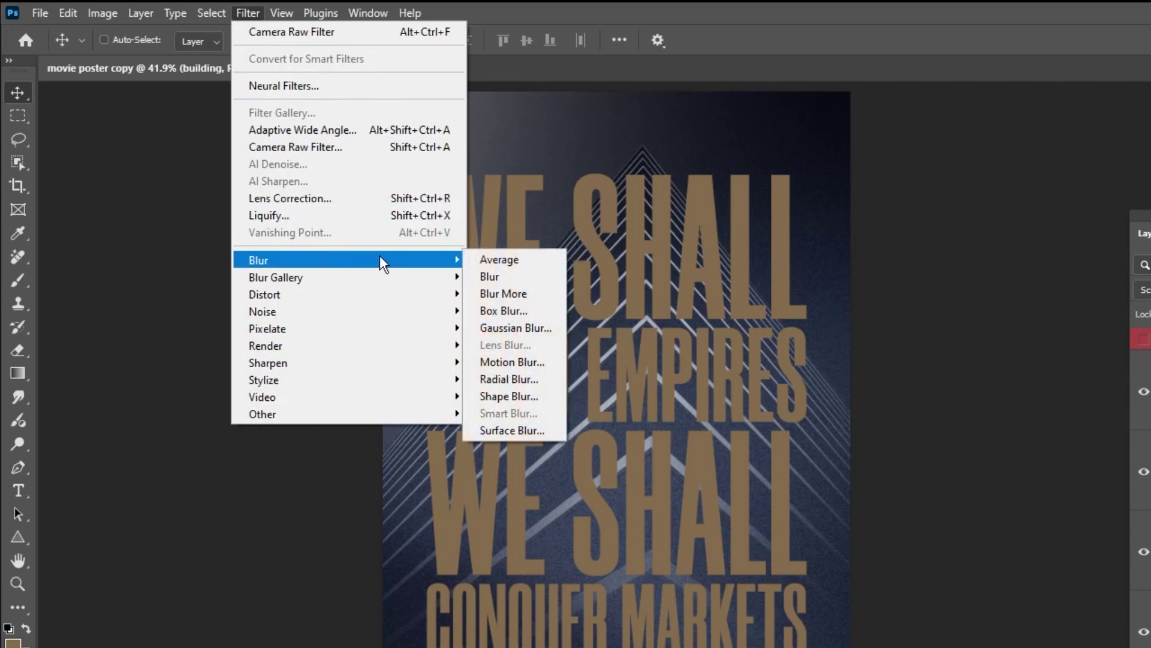
click(543, 328)
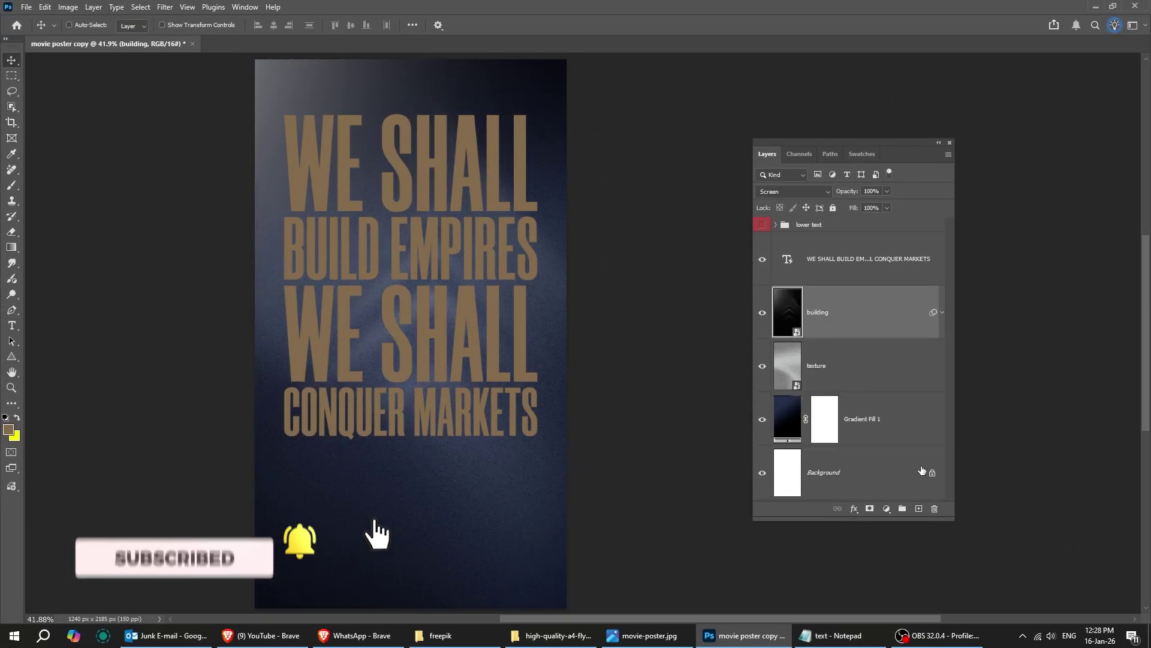
Add a Levels adjustment above the building layer, raising the black input to 11
click(886, 508)
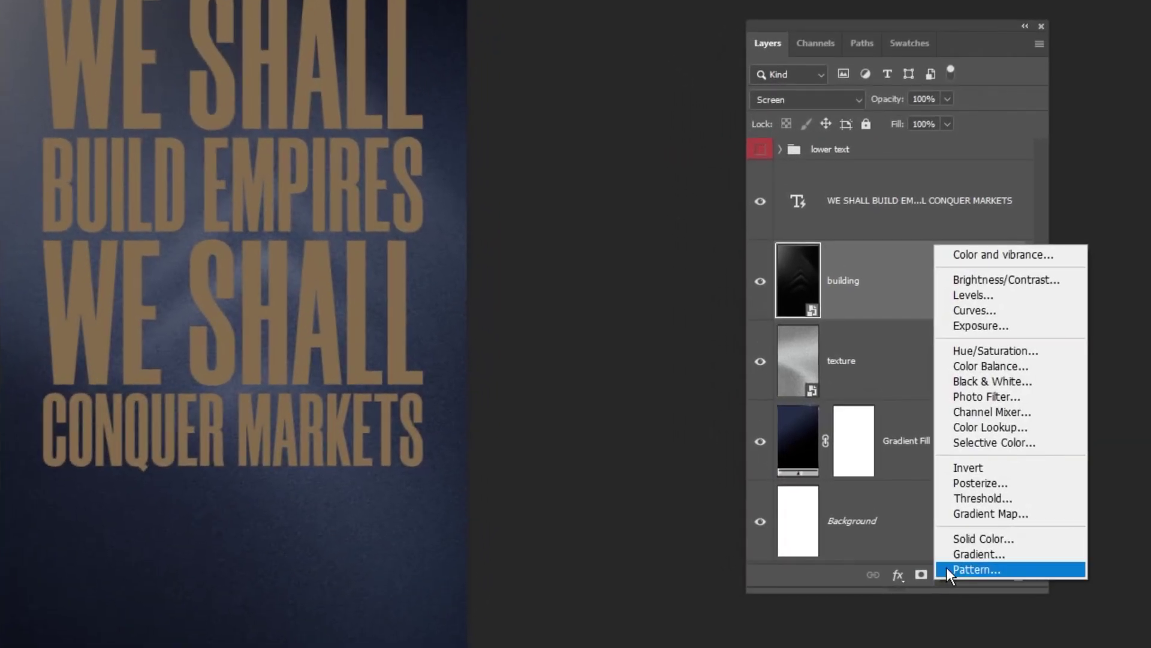
click(962, 294)
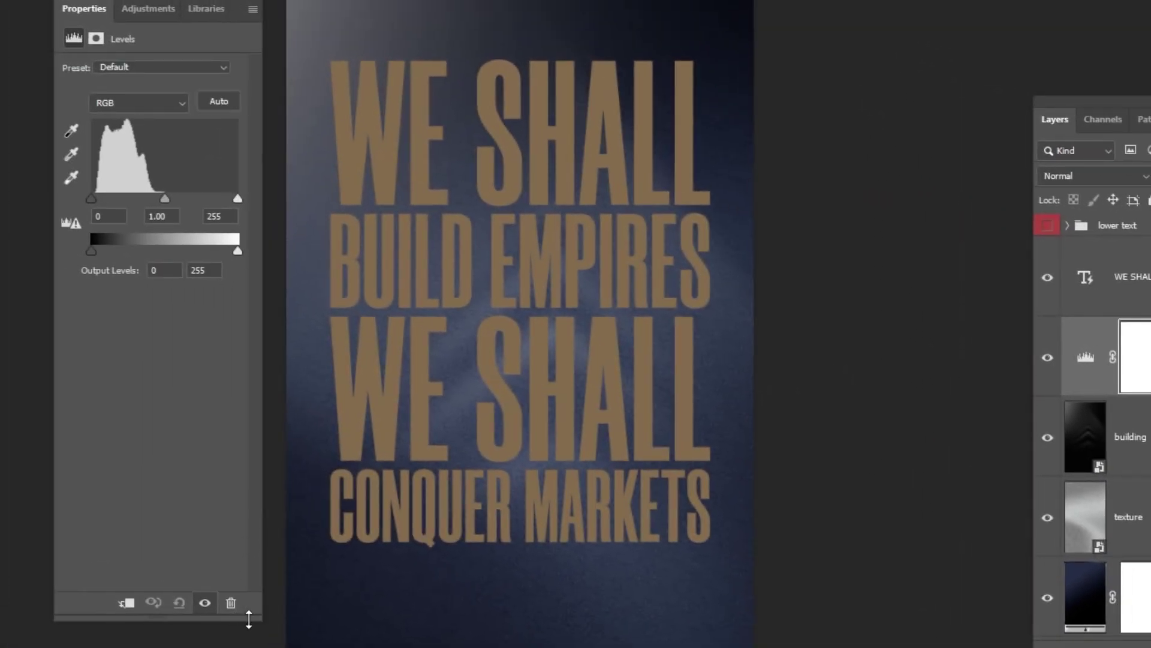
drag(249, 618, 237, 324)
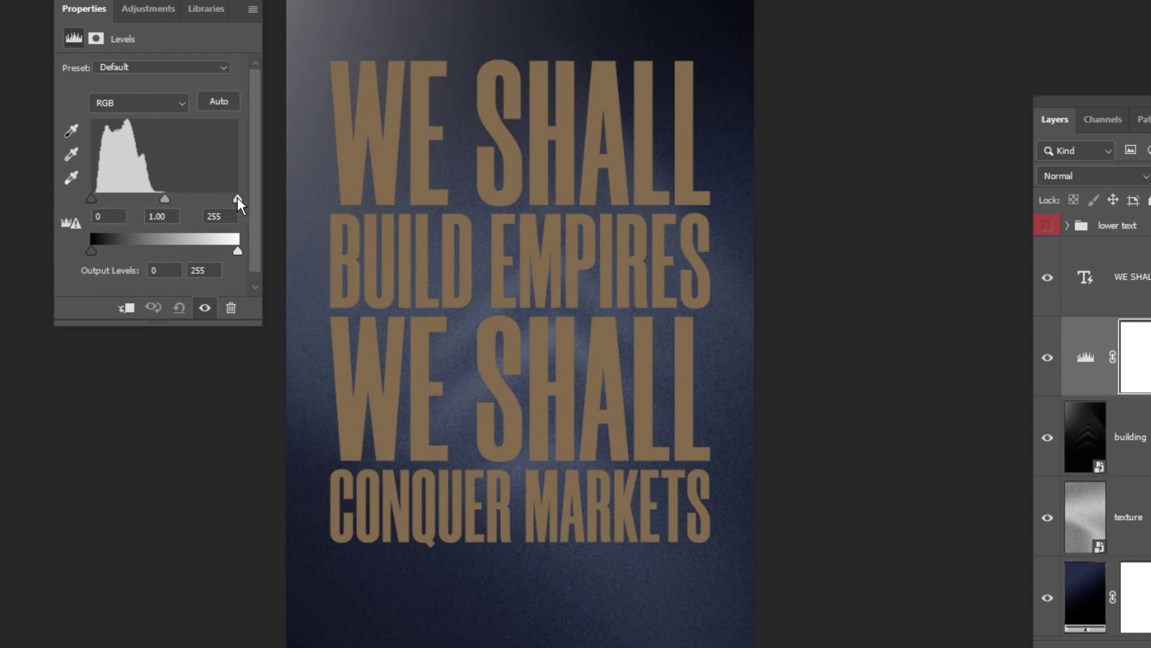
drag(198, 6, 205, 169)
drag(100, 359, 106, 360)
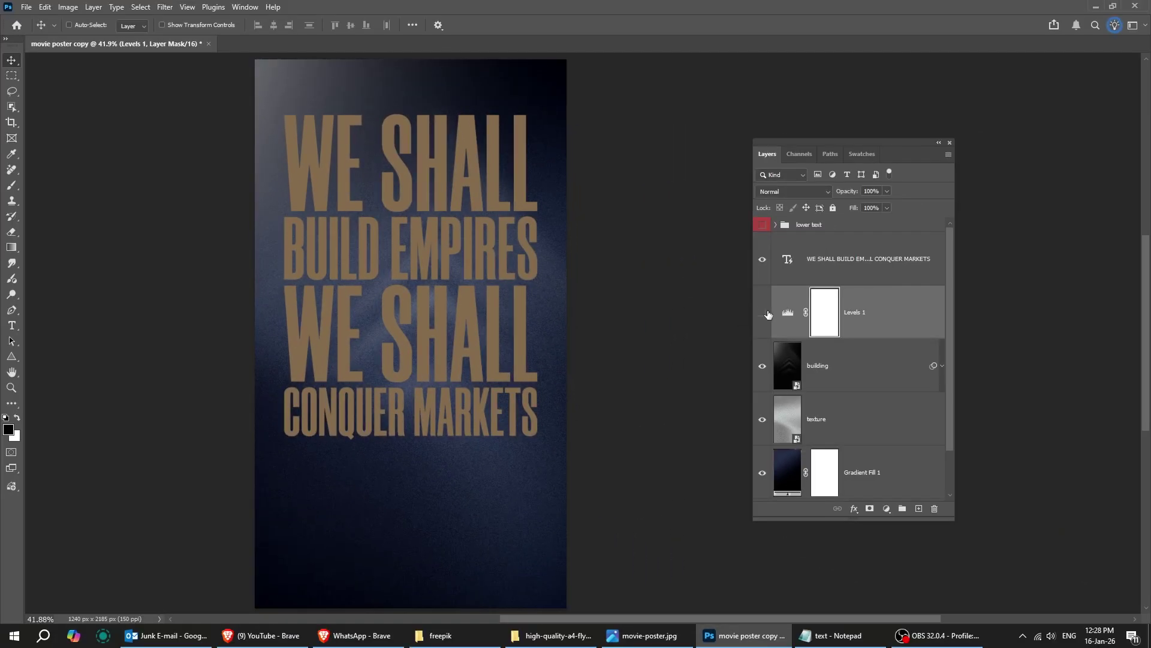
click(767, 312)
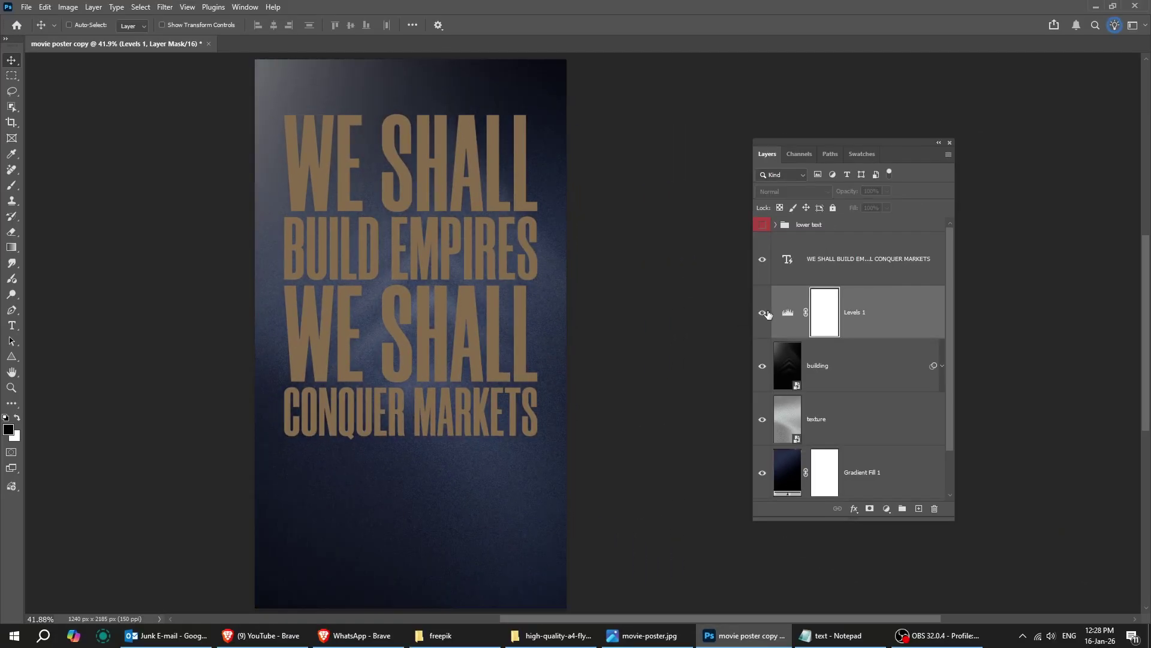
click(767, 313)
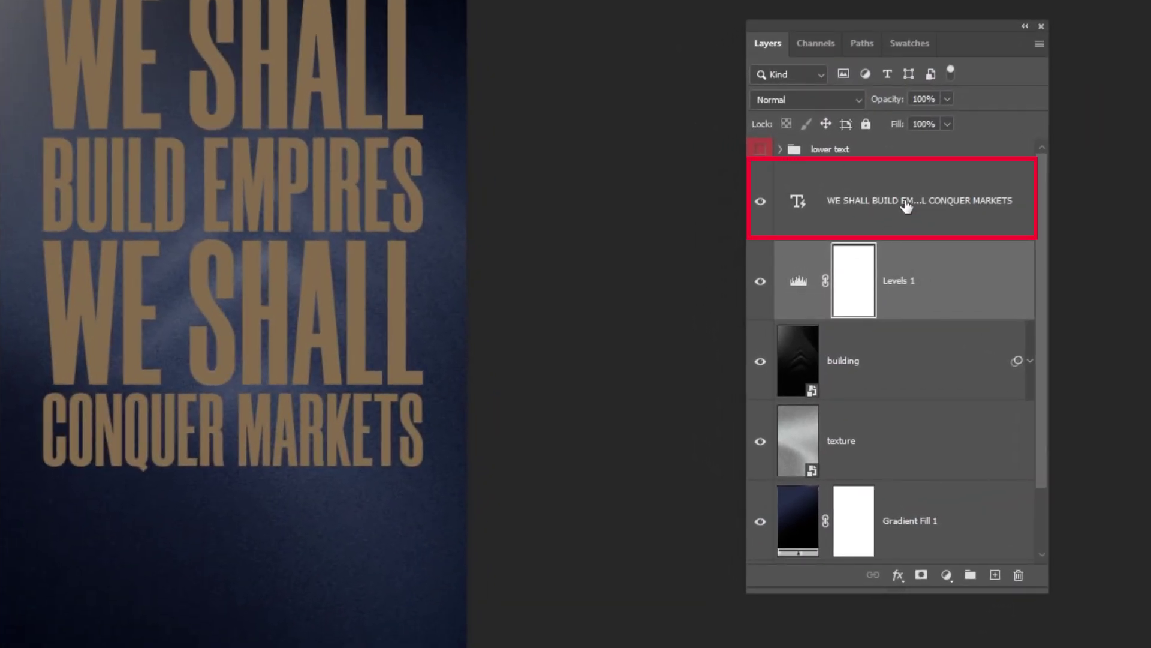
With the slogan layer selected, bring in the man photo from freepik and run Select > Subject
click(906, 205)
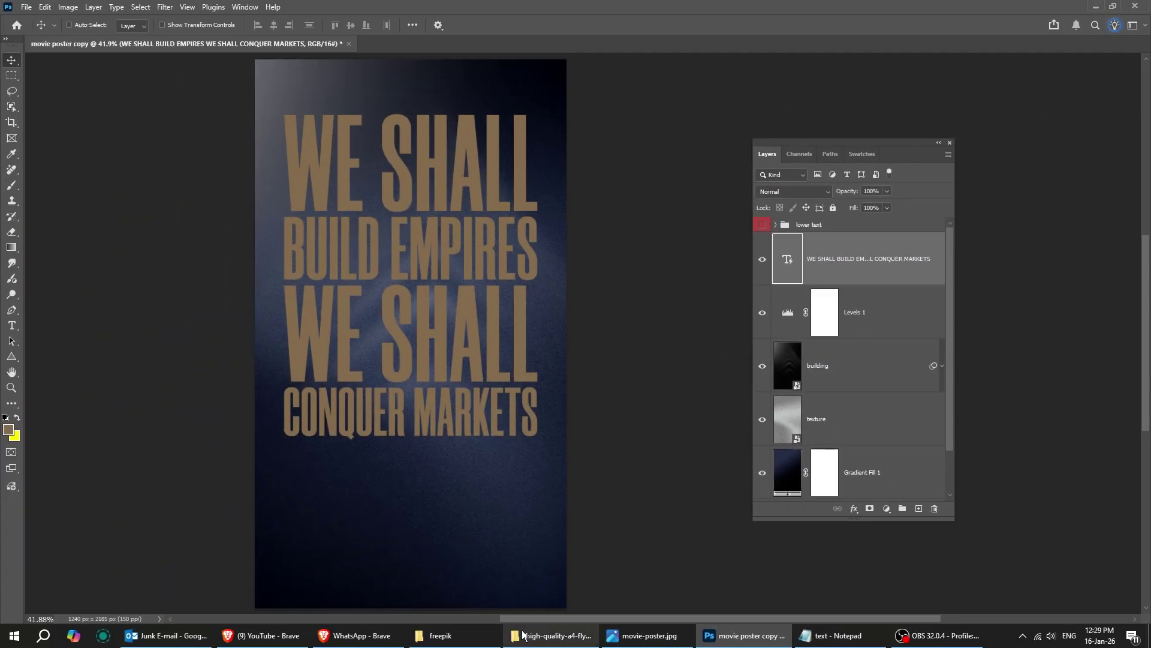
click(450, 635)
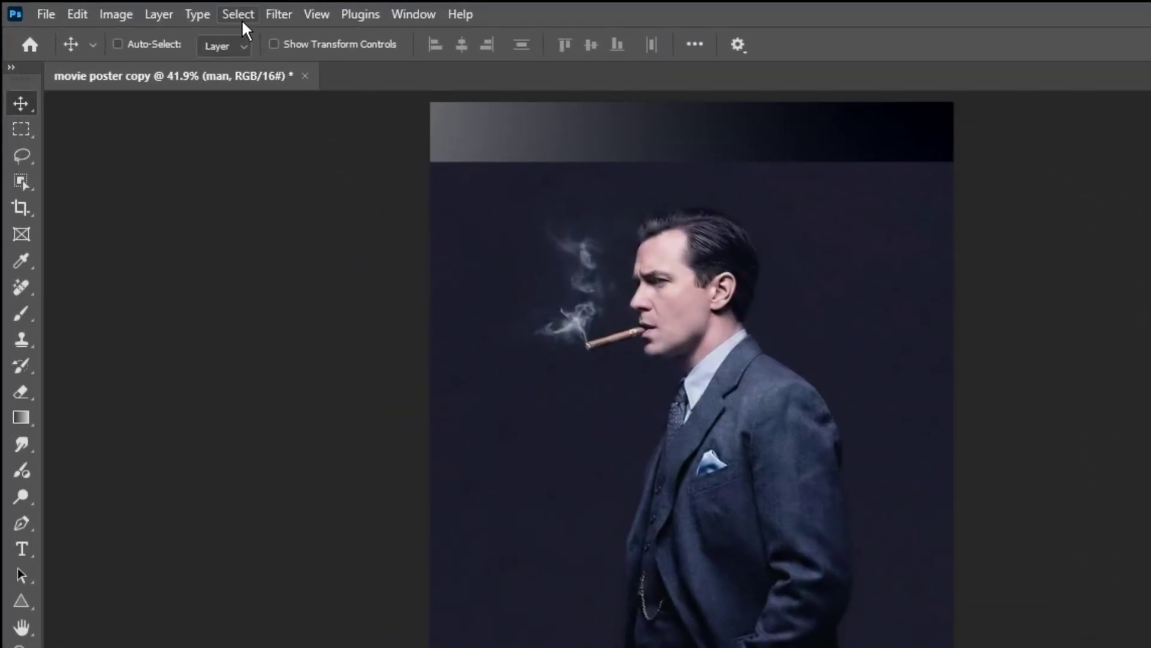
click(241, 17)
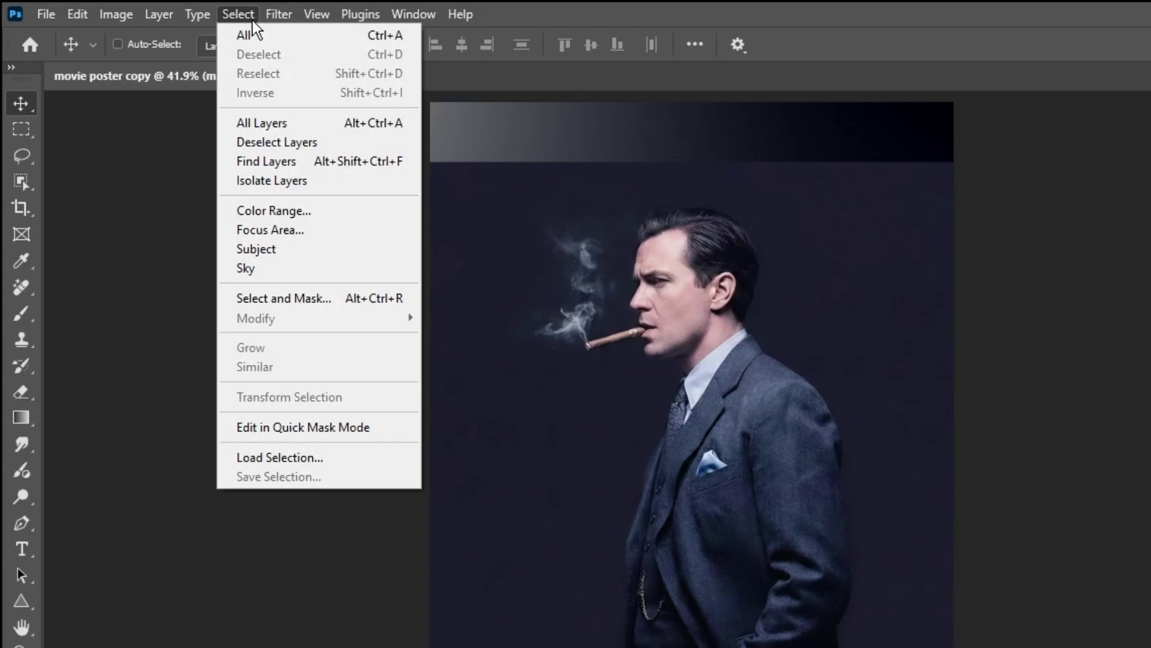
click(290, 249)
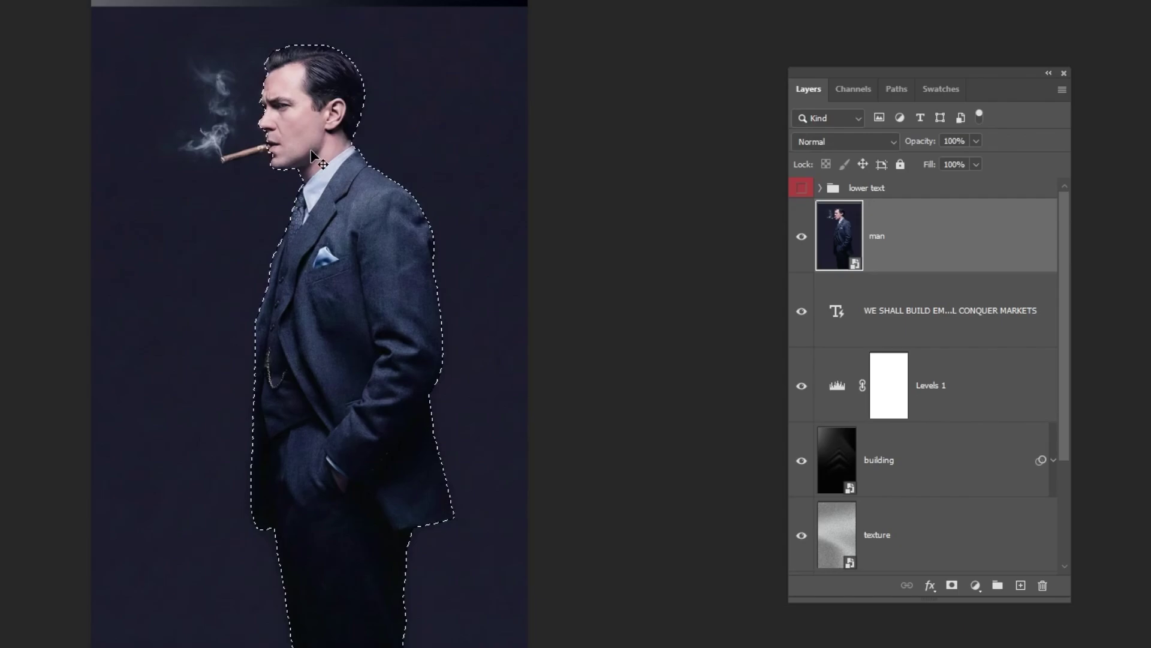
Mask the man to his silhouette, then shift him about 17 px right
click(952, 585)
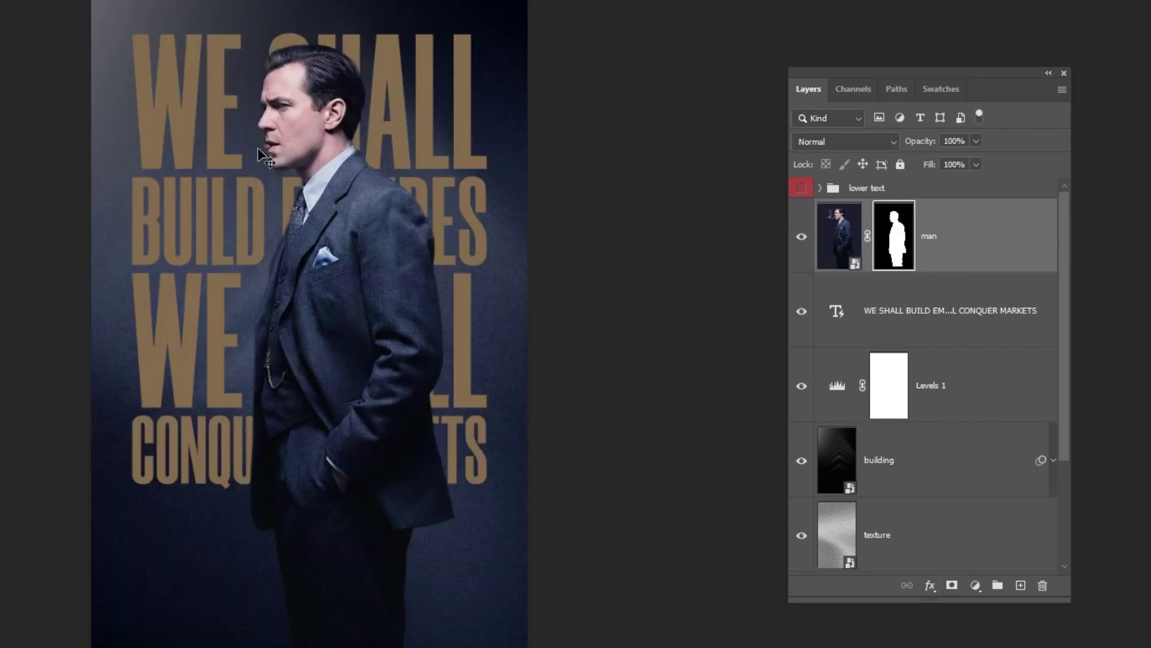
key(z)
click(320, 167)
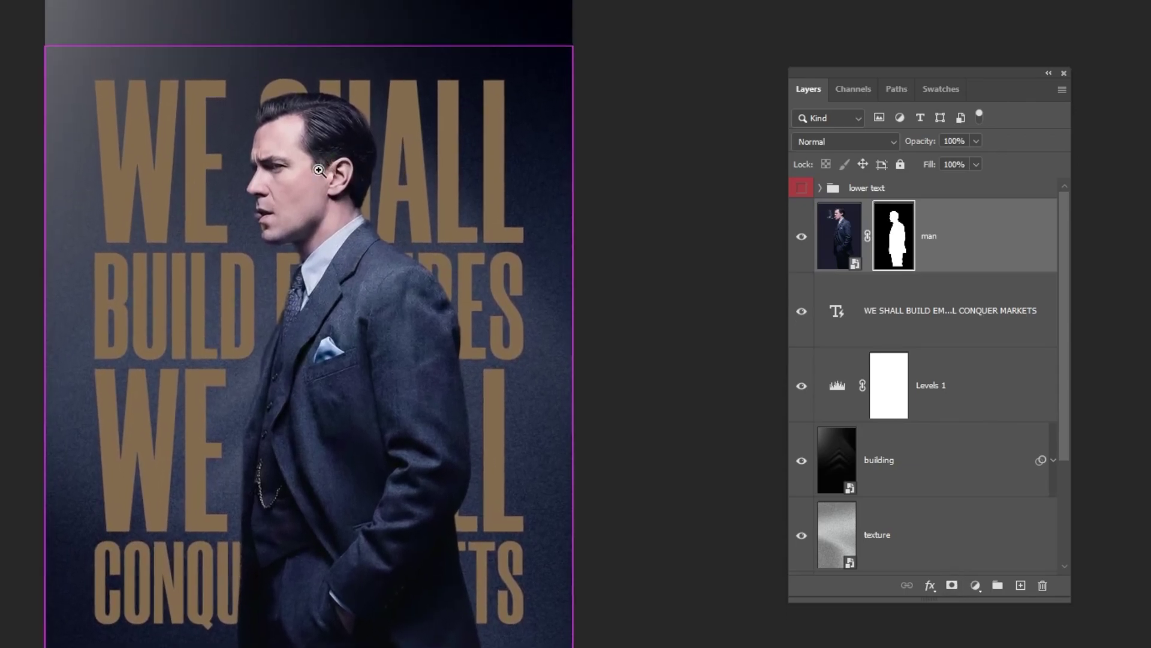
click(319, 170)
key(v)
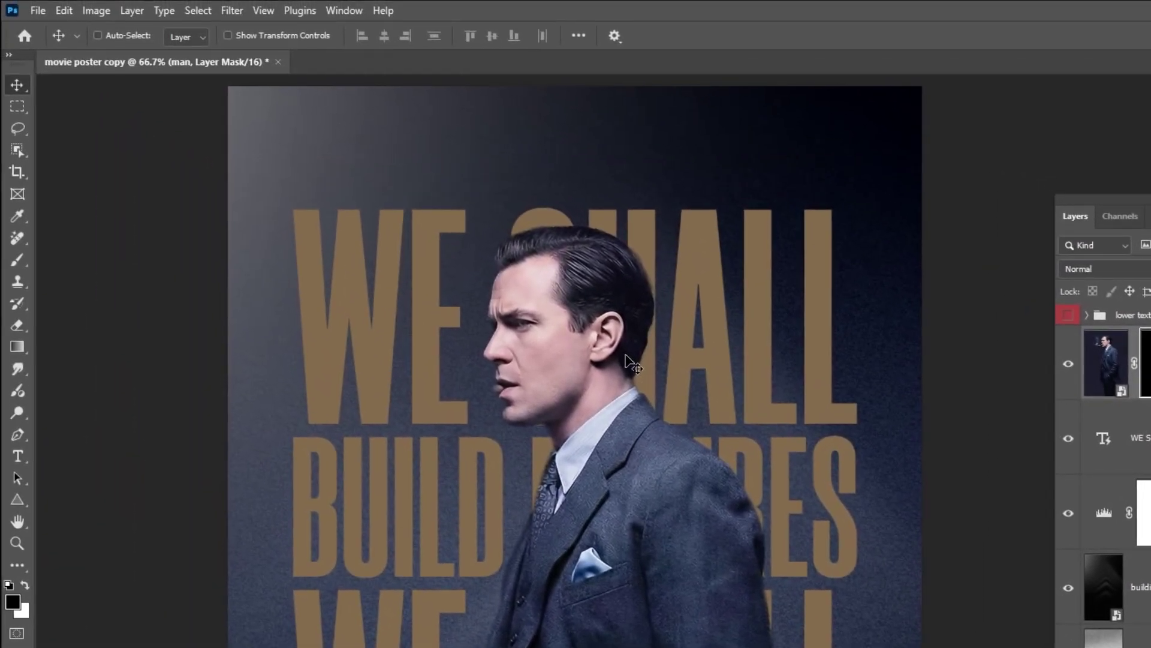
drag(624, 355, 636, 364)
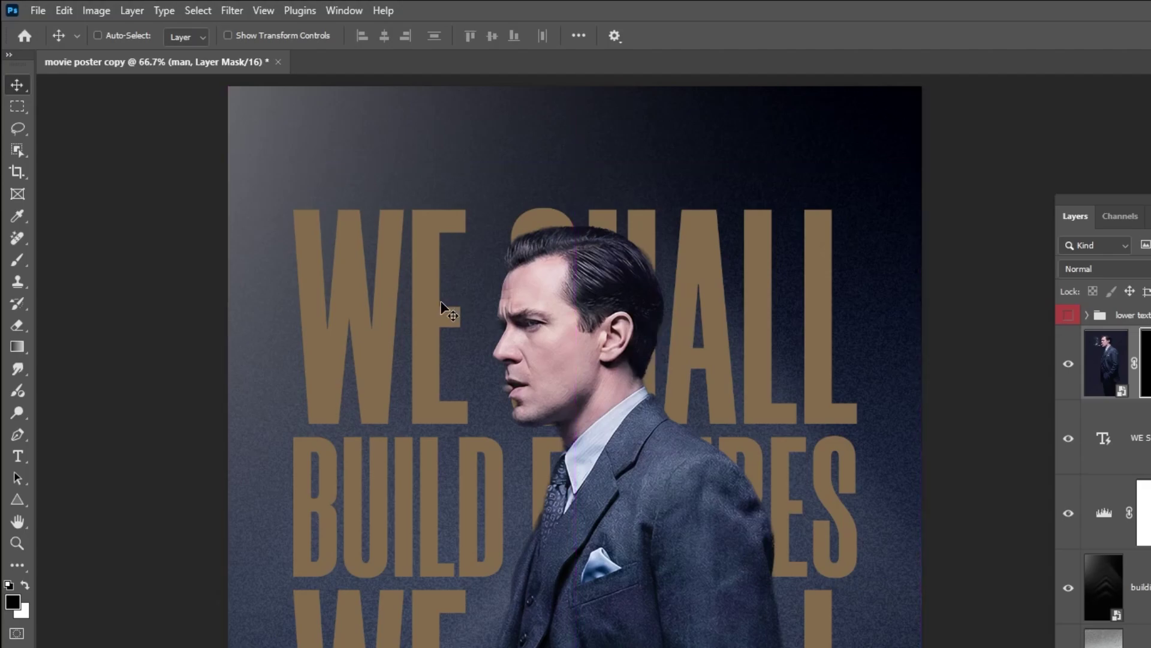
Object-select the cigar at his mouth, reveal it in the mask, then deselect
click(22, 151)
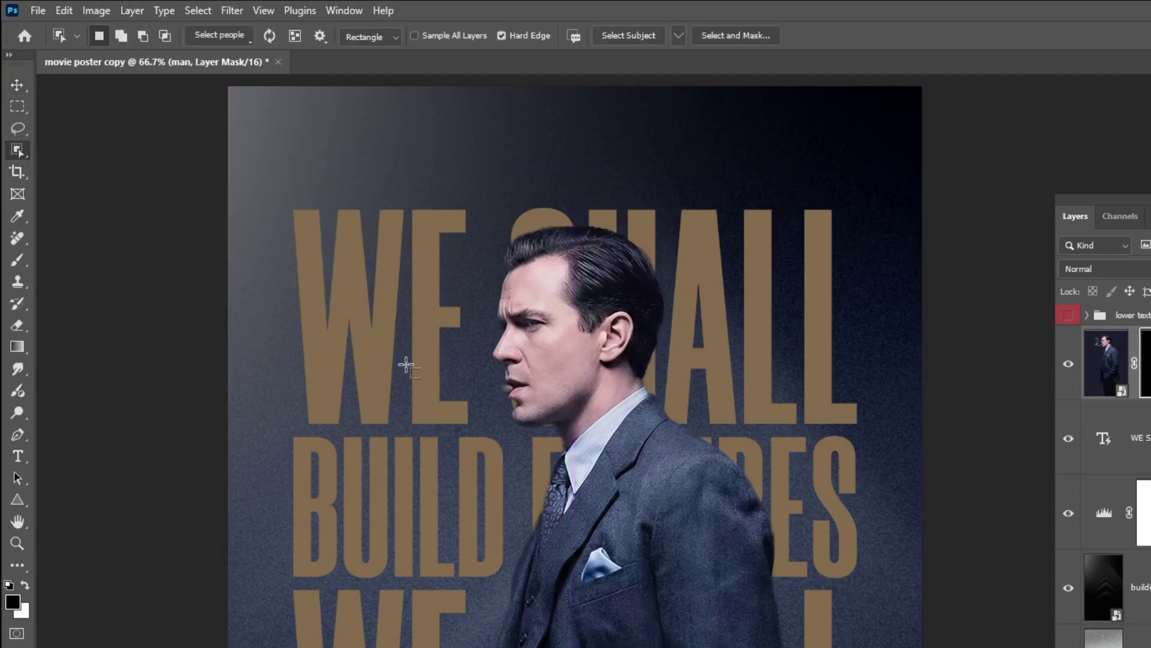
drag(433, 344, 545, 417)
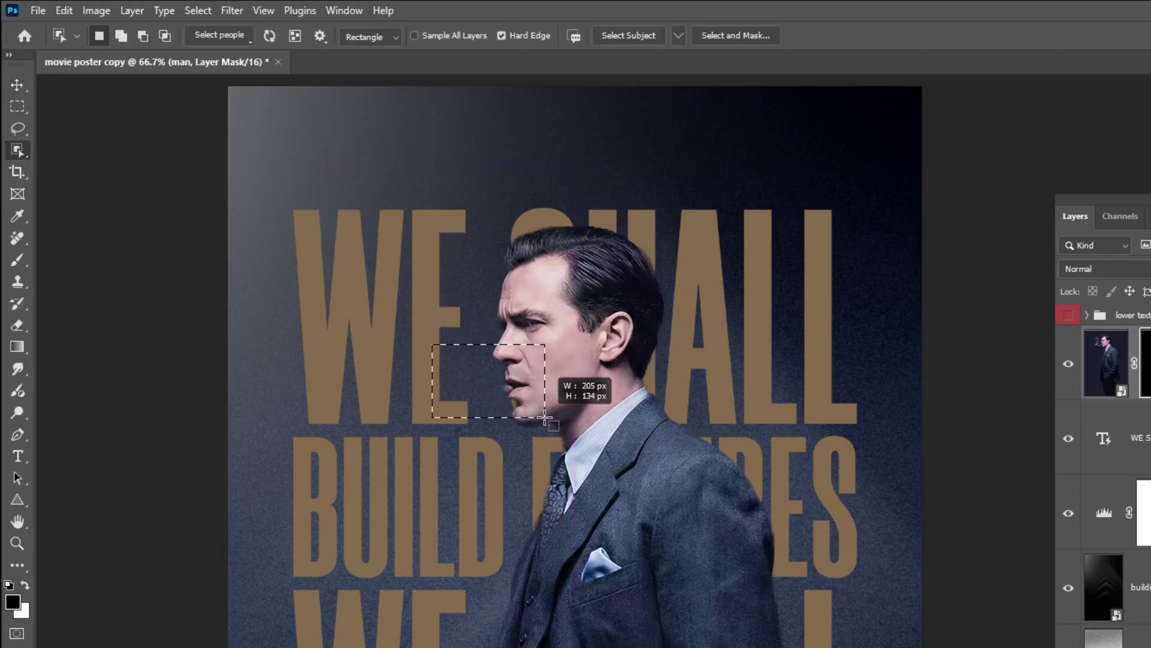
drag(575, 373, 588, 379)
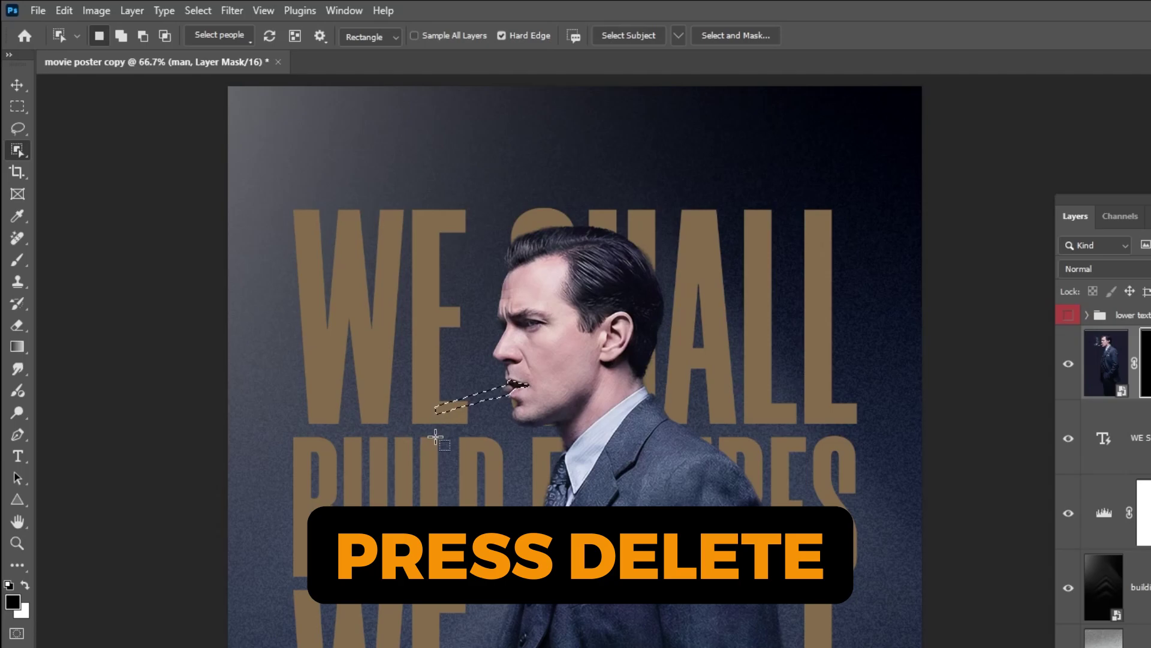
key(Delete)
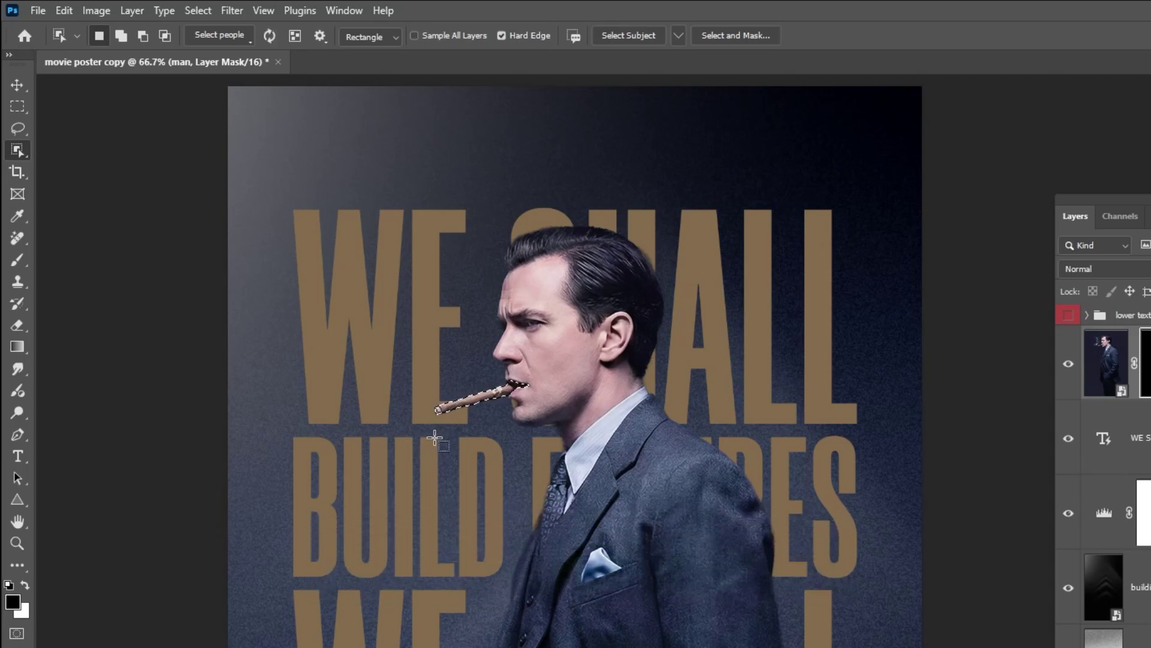
click(193, 11)
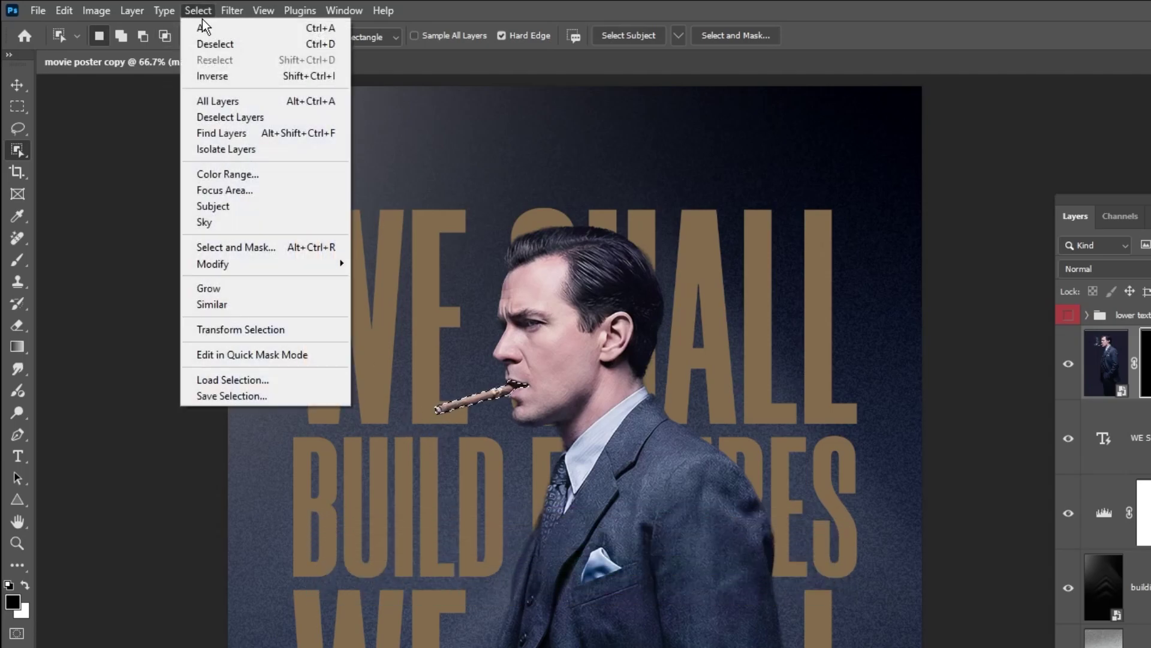
click(211, 43)
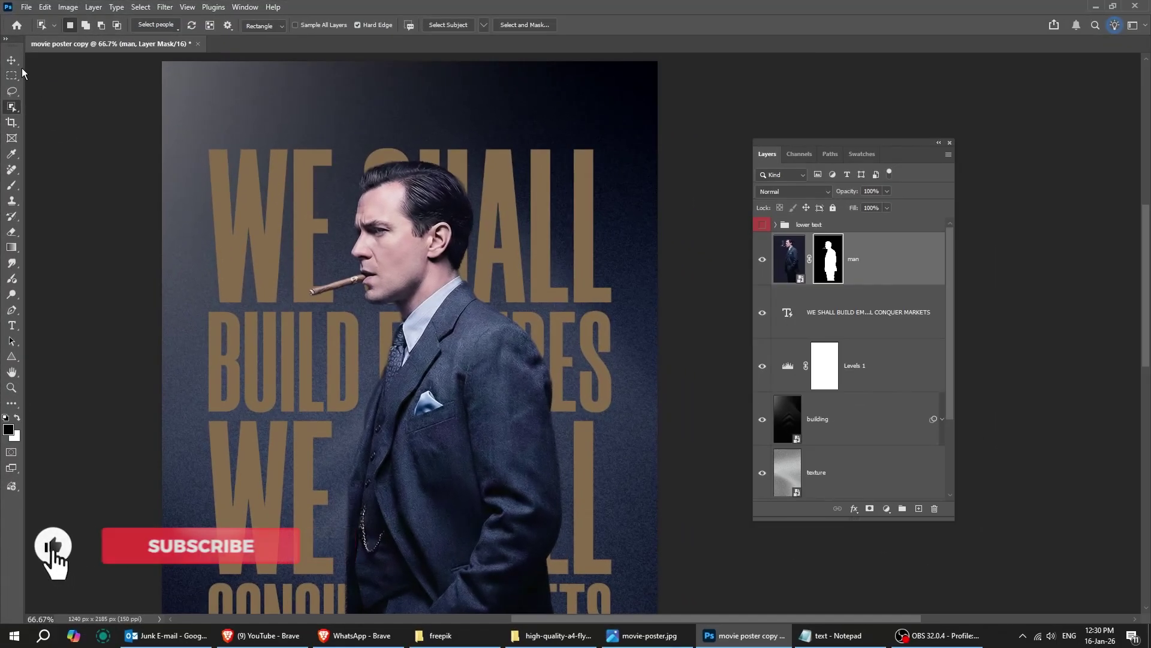
Fit the poster in view, hide the man layer and select the slogan text layer
click(18, 88)
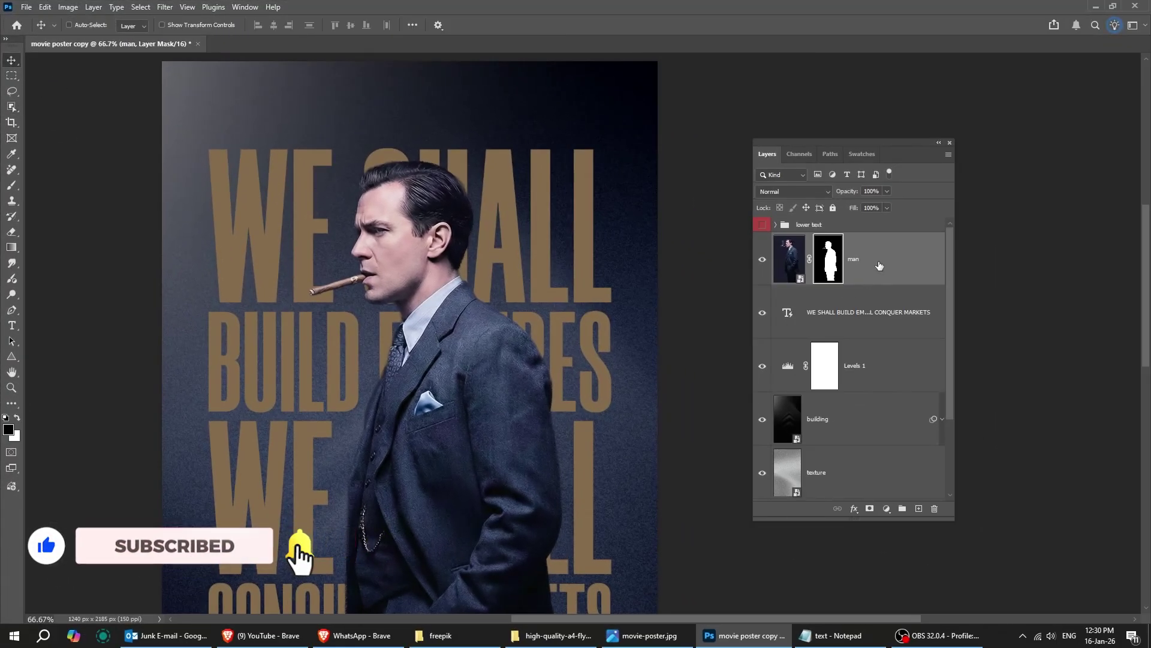
click(789, 259)
key(ctrl)
key(ctrl+0)
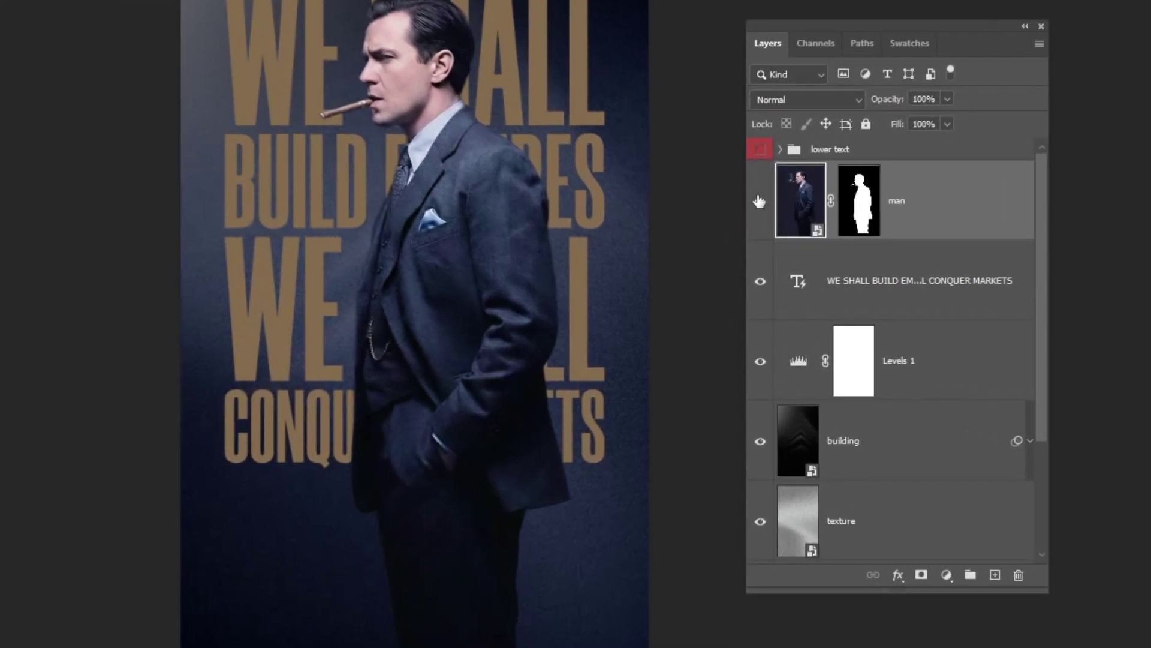
key(ctrl+comma)
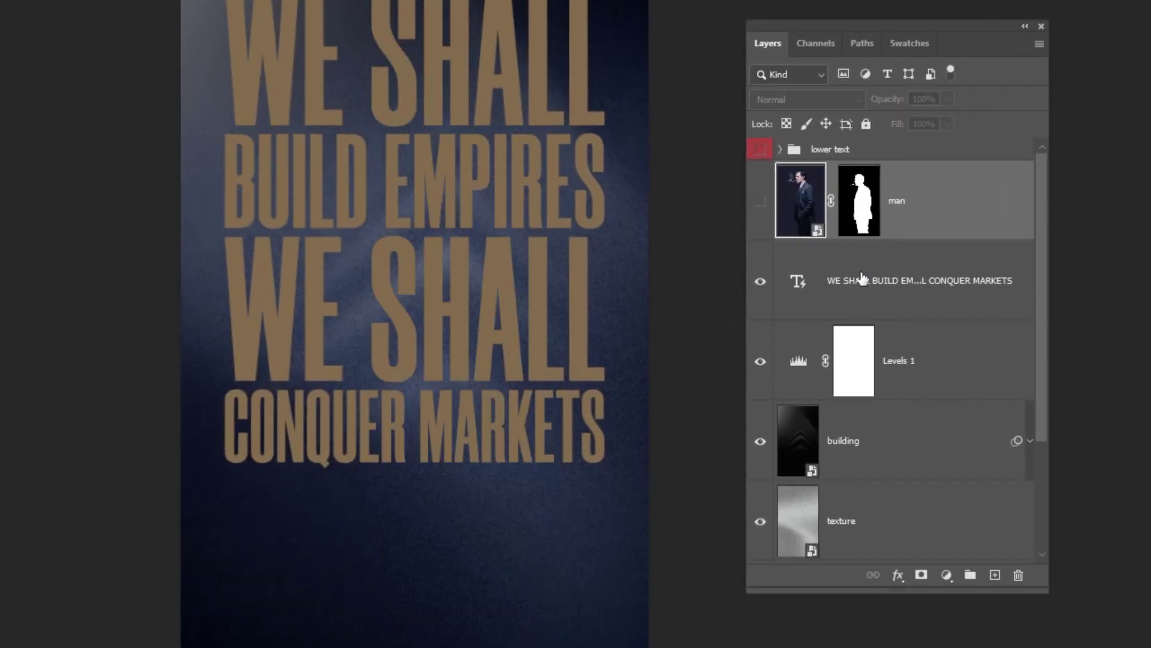
click(819, 294)
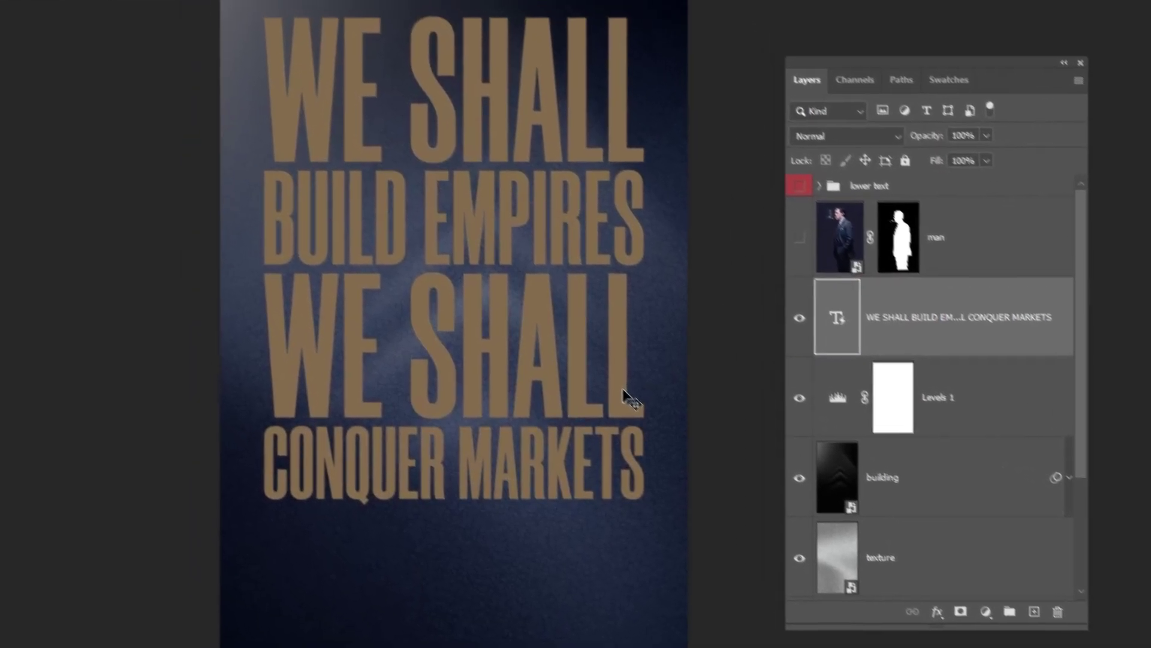
Edit the slogan so 'WE SHALL CONQUER' shares one line, leaving 'MARKETS' alone below it
key(t)
key(ctrl+t)
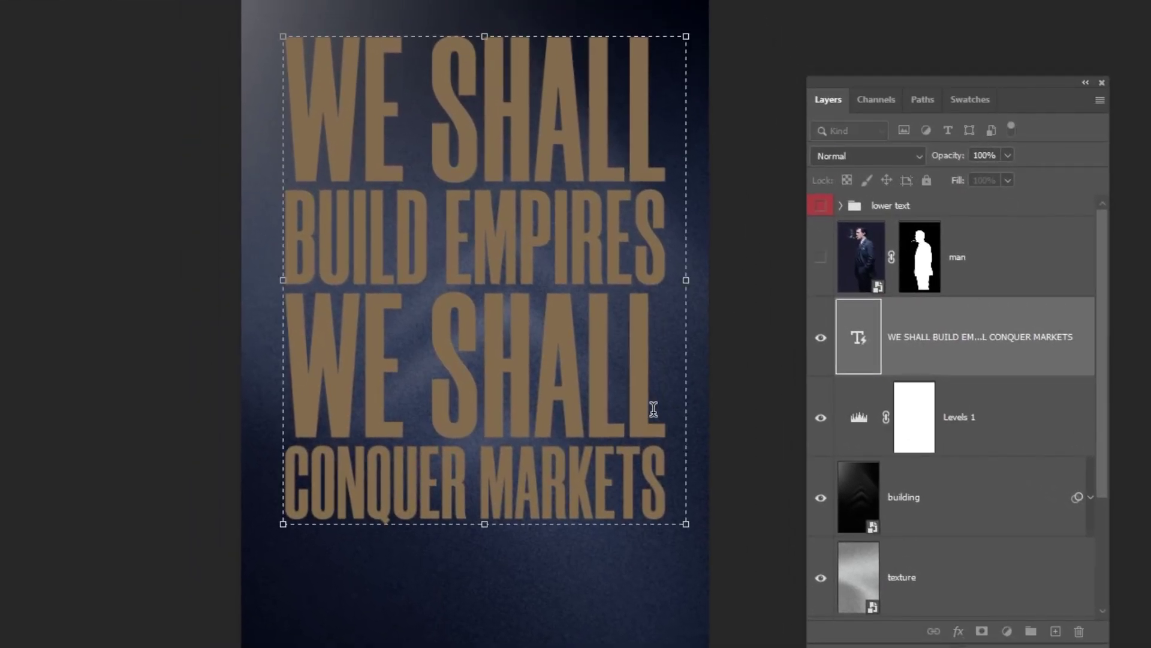
key(Delete)
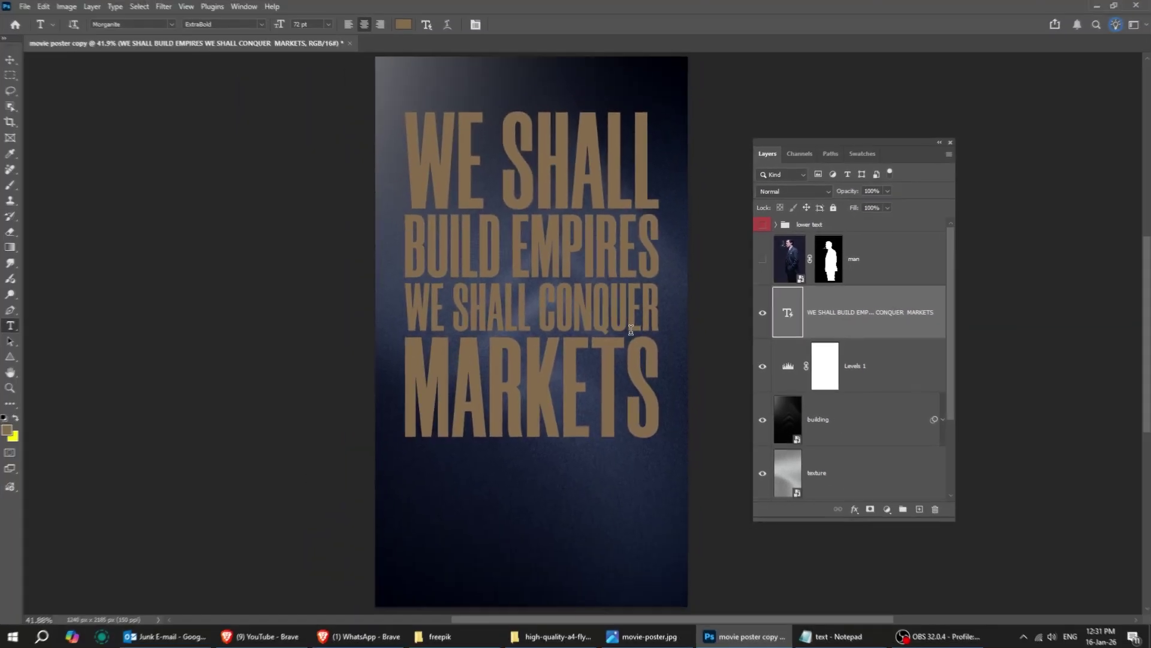
key(ctrl+Return)
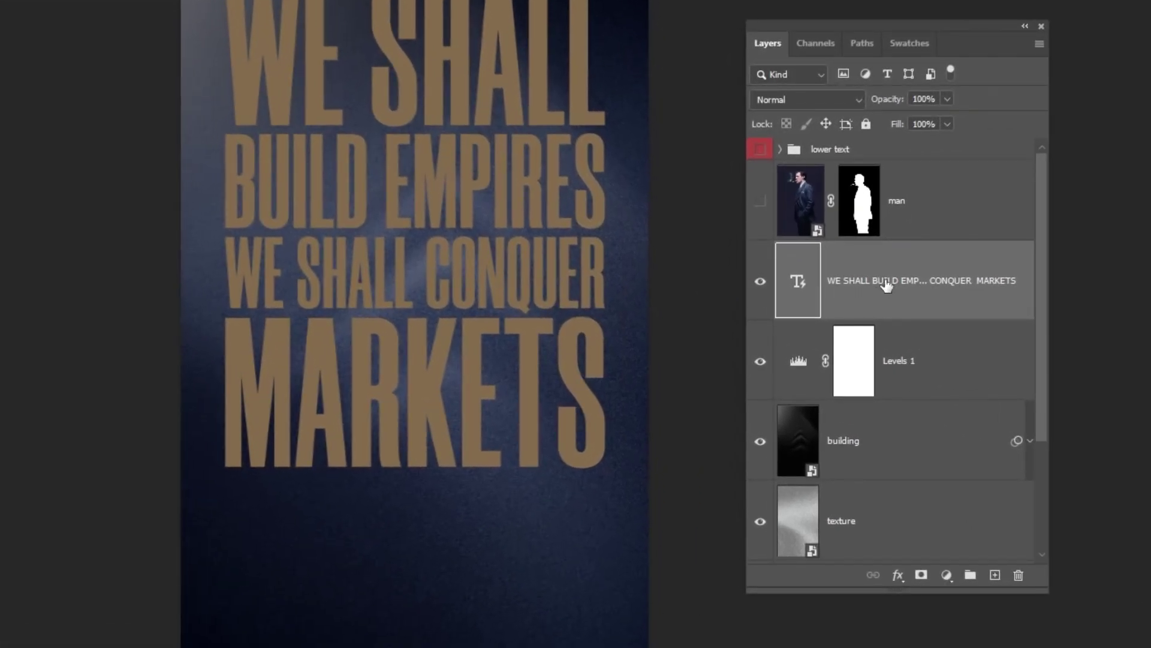
Add a Lighten Gradient Overlay to the slogan: 40% opacity, radial, 133% scale, and compare its preview
click(898, 577)
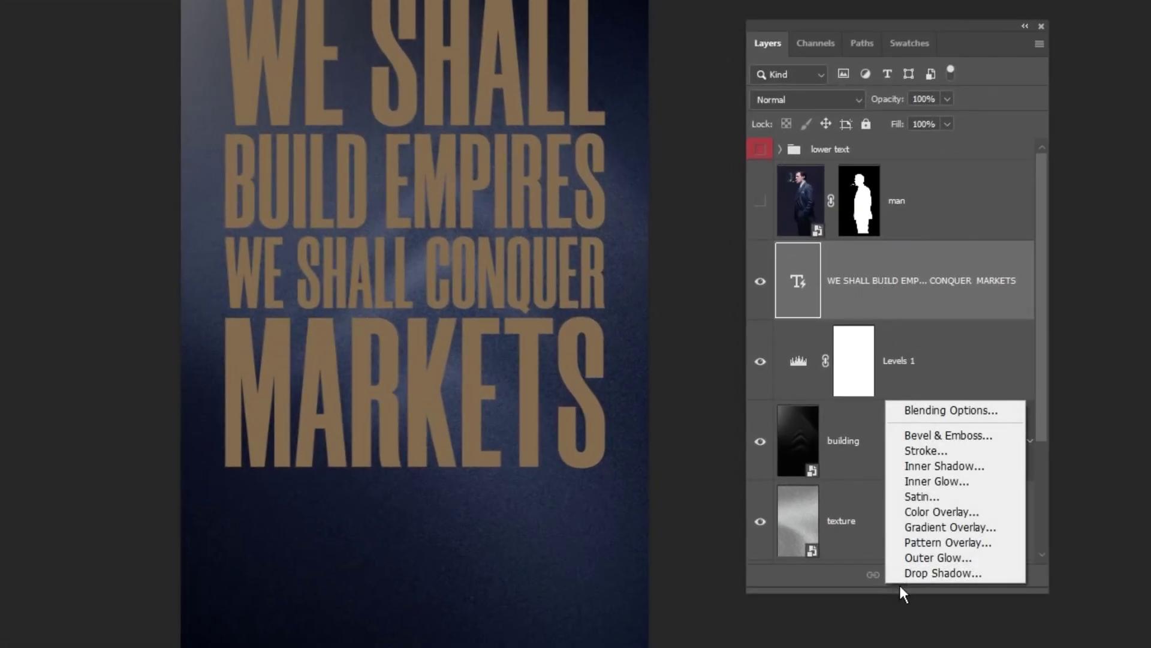
click(927, 530)
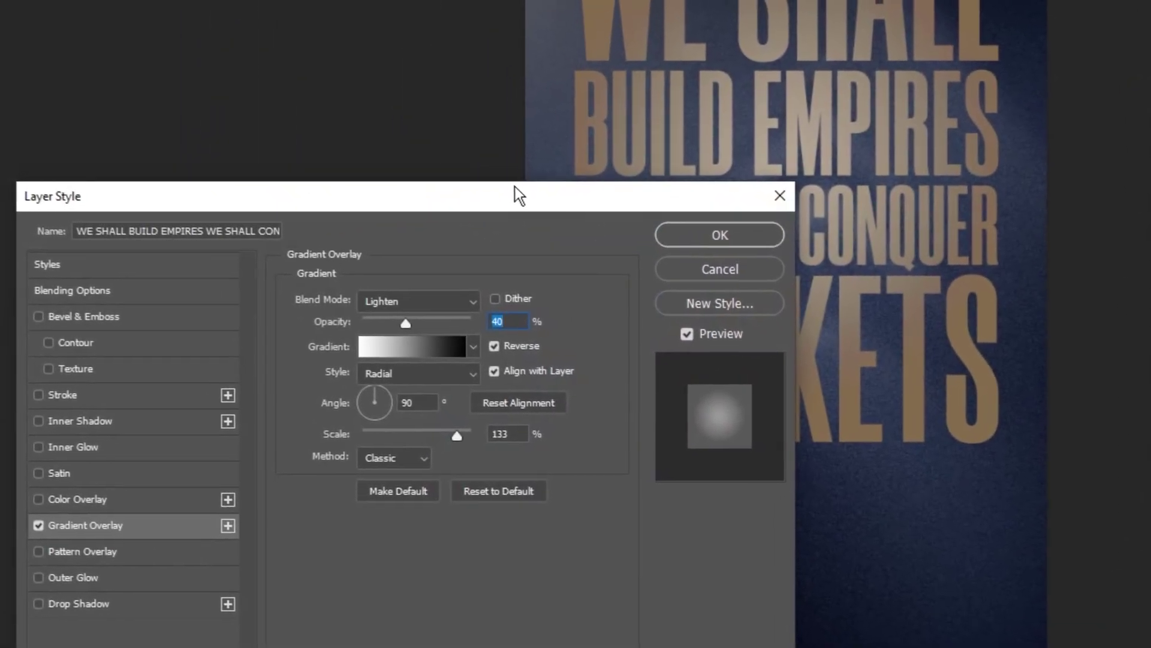
drag(463, 186, 295, 66)
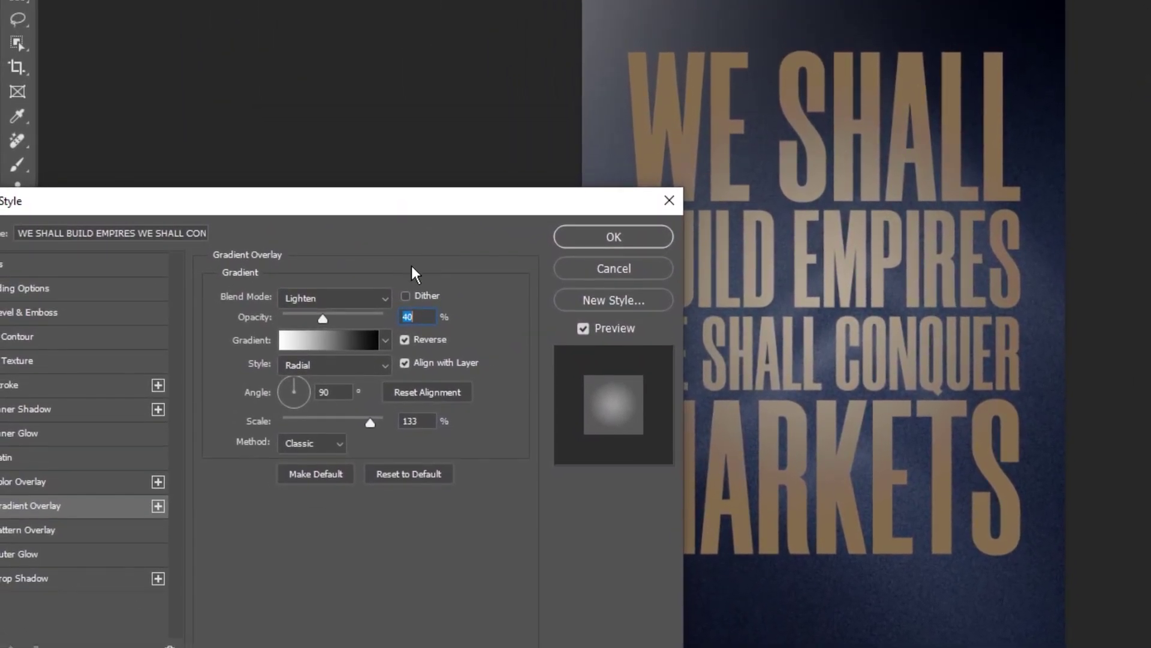
click(423, 315)
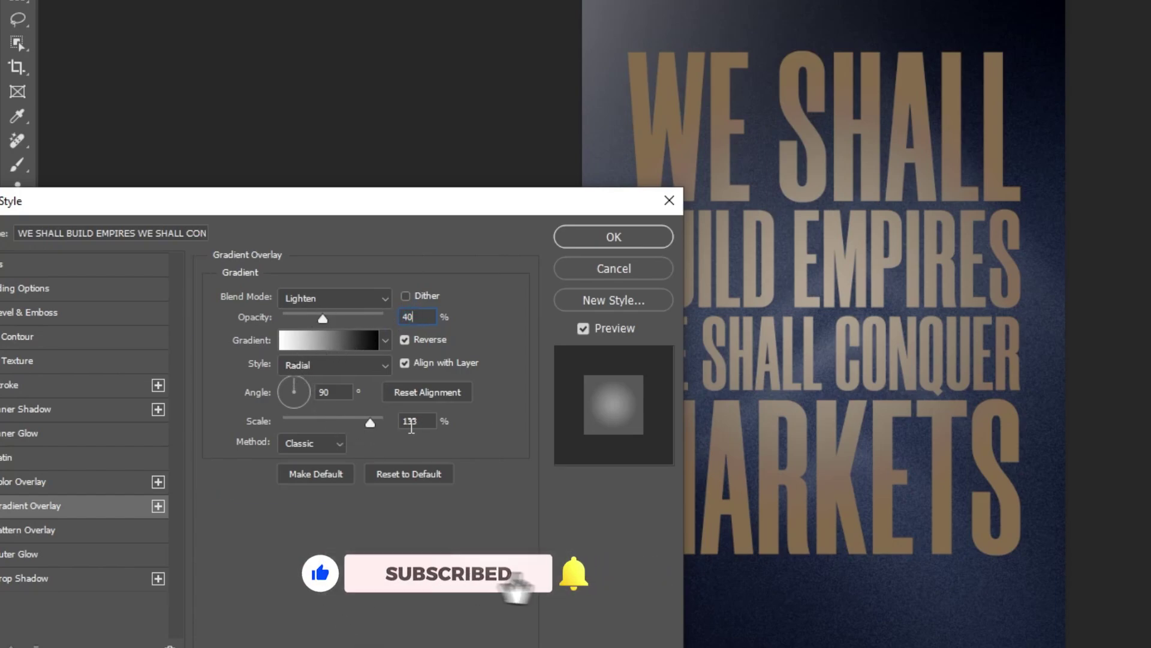
click(583, 329)
click(583, 328)
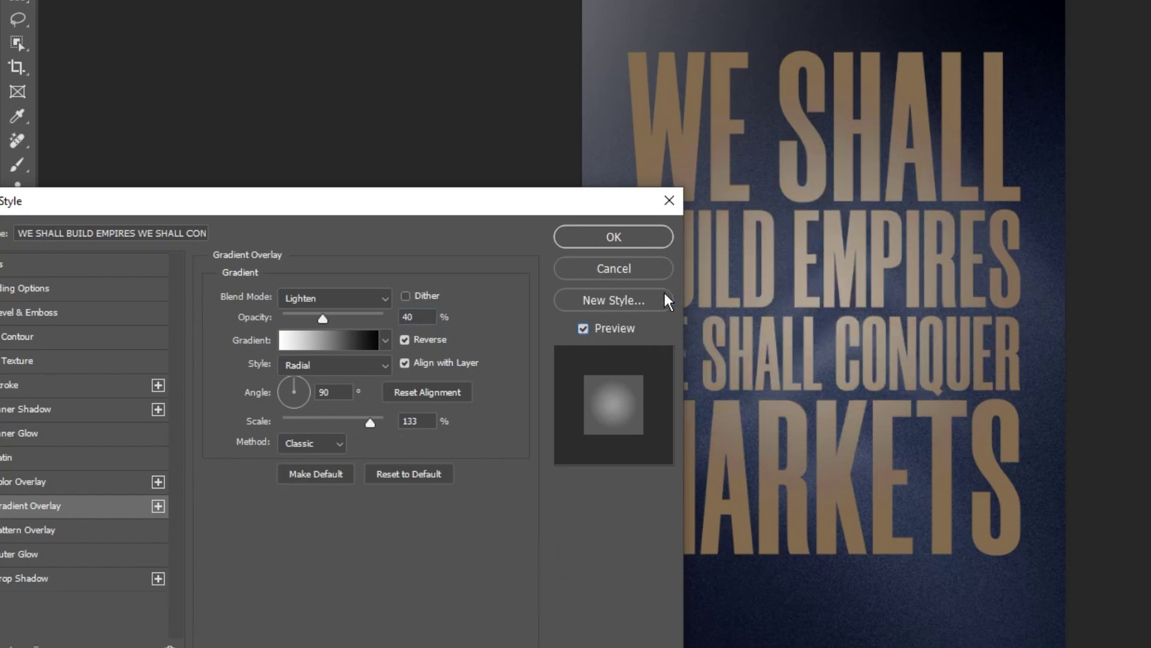
Enable a Multiply Drop Shadow at 10%, 112°, 39 px distance, 4 px size, then OK both styles
drag(363, 213, 418, 219)
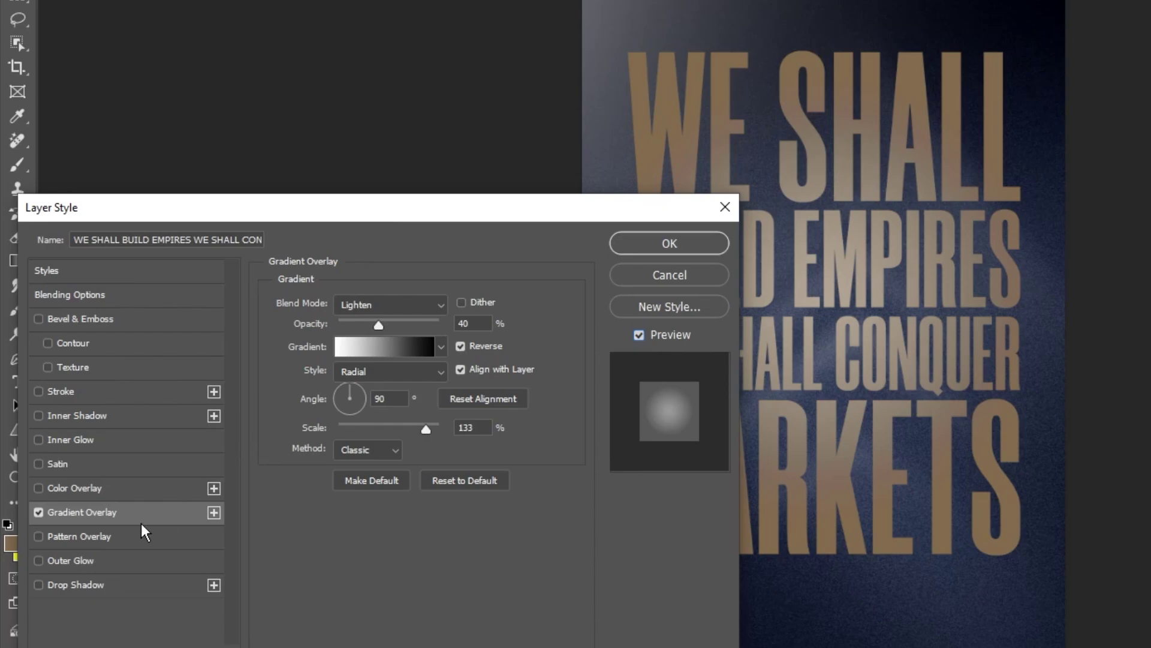
click(114, 579)
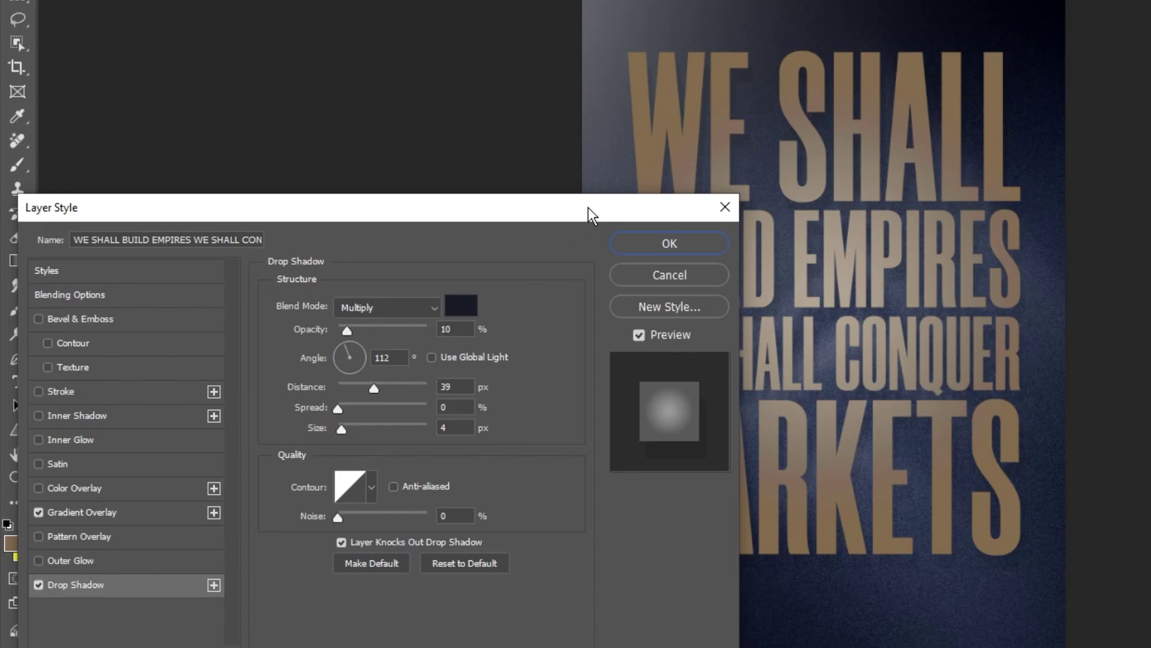
drag(588, 213, 487, 209)
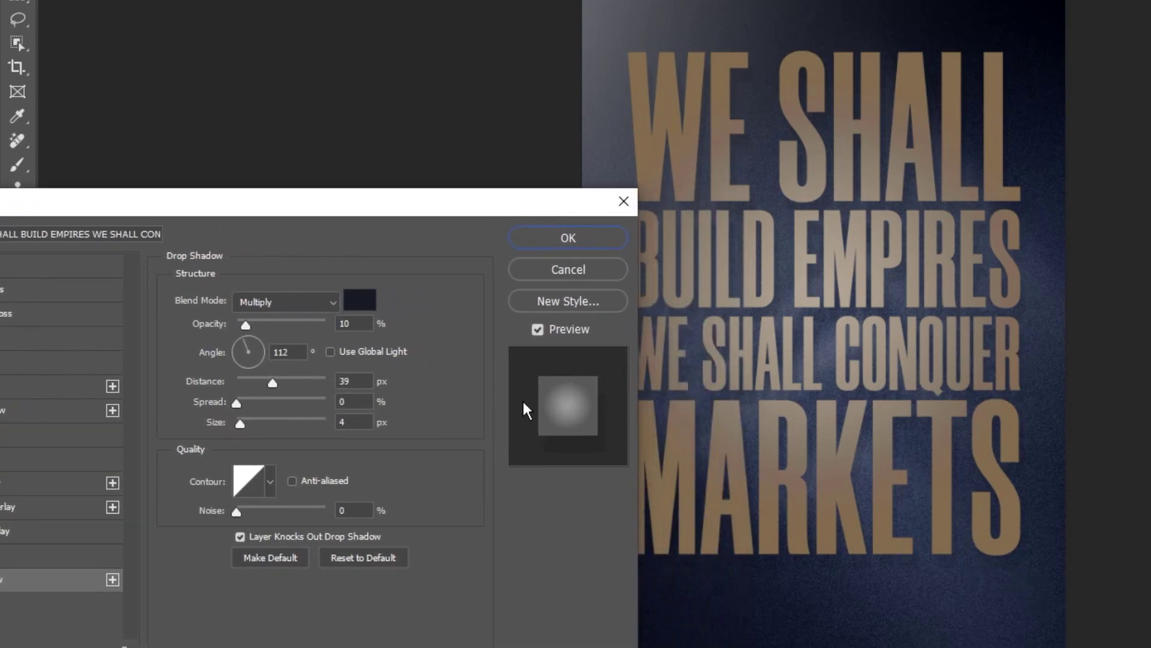
click(544, 332)
click(548, 334)
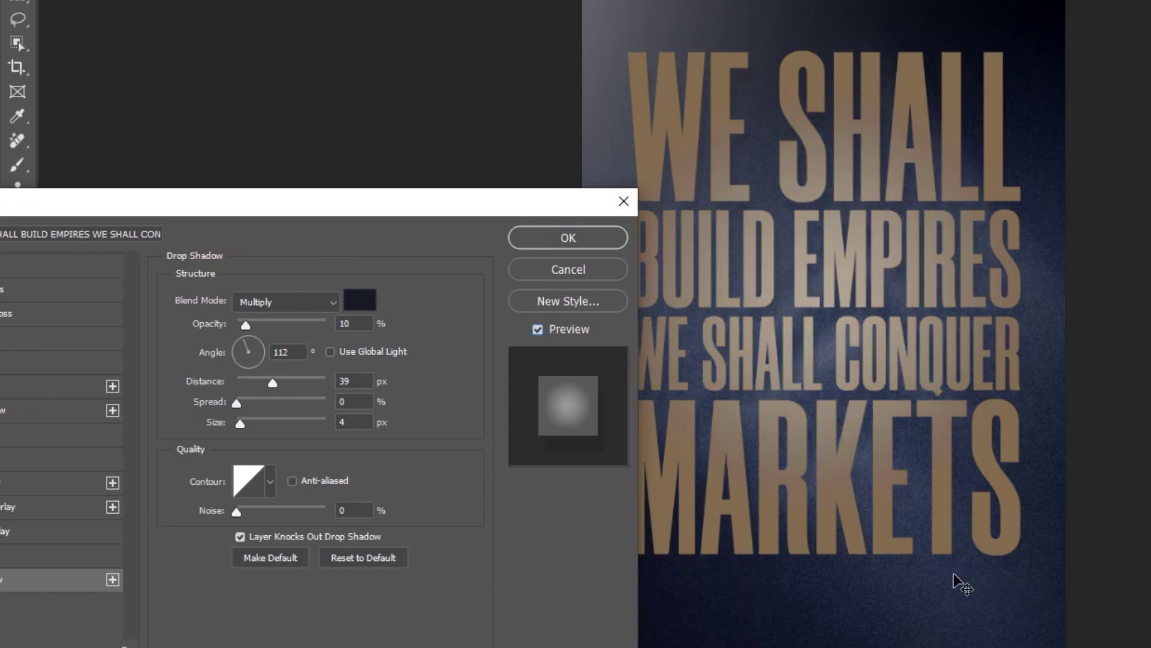
click(563, 240)
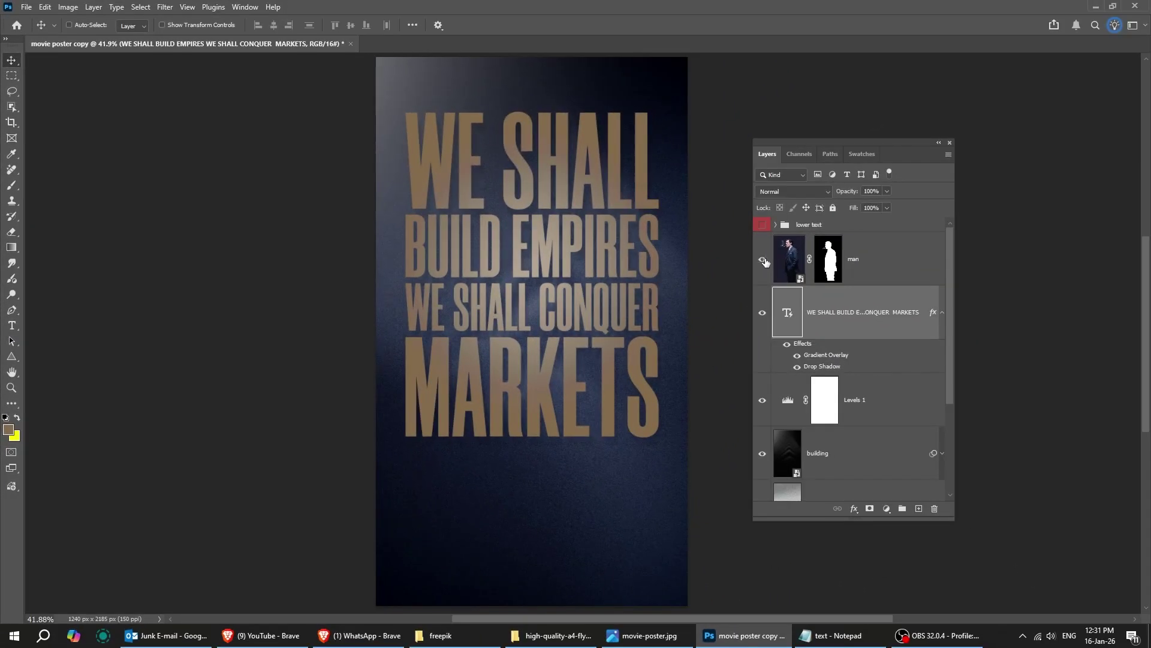
Unhide the man layer, convert it to a smart object, and add a blank white layer mask
click(763, 260)
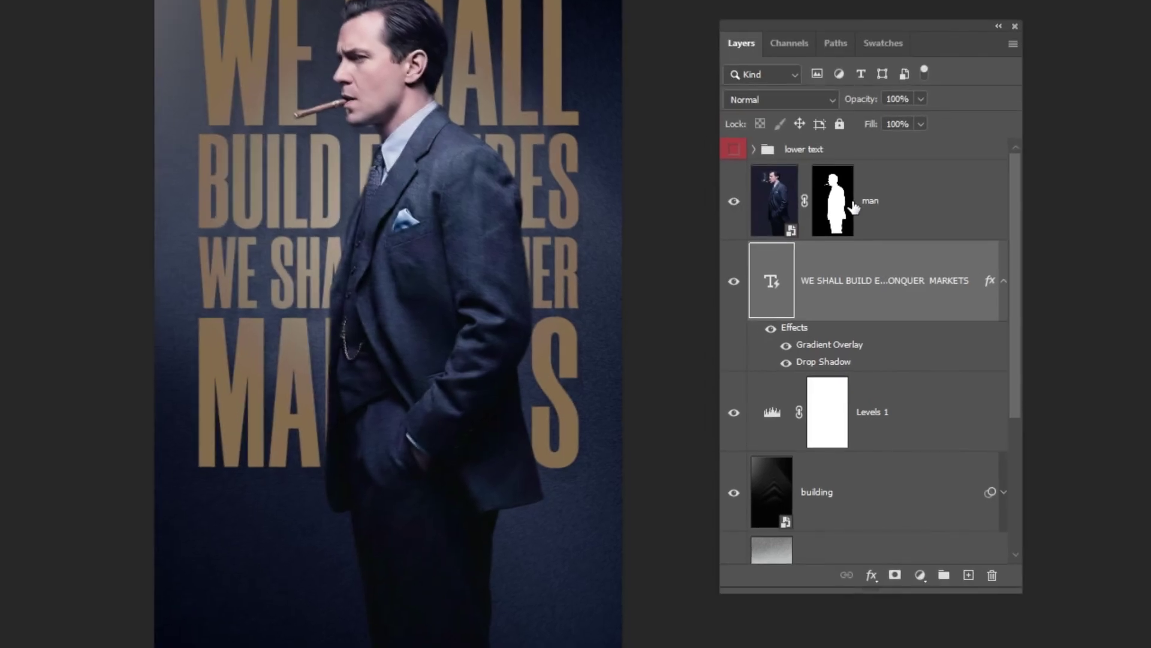
click(861, 261)
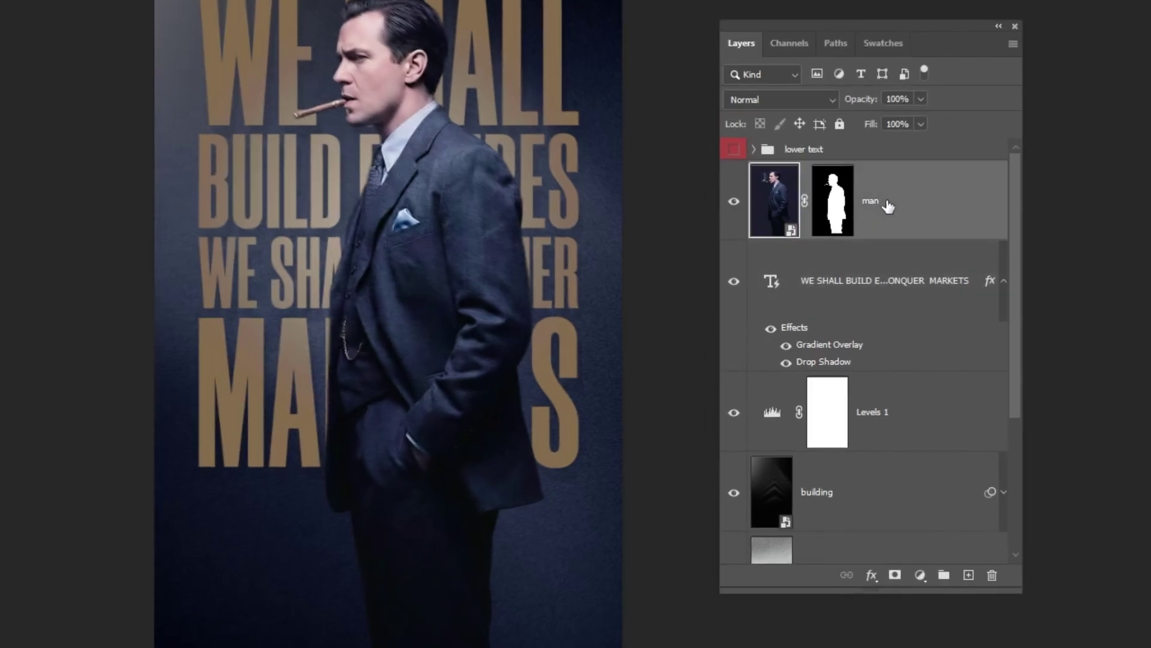
right_click(894, 207)
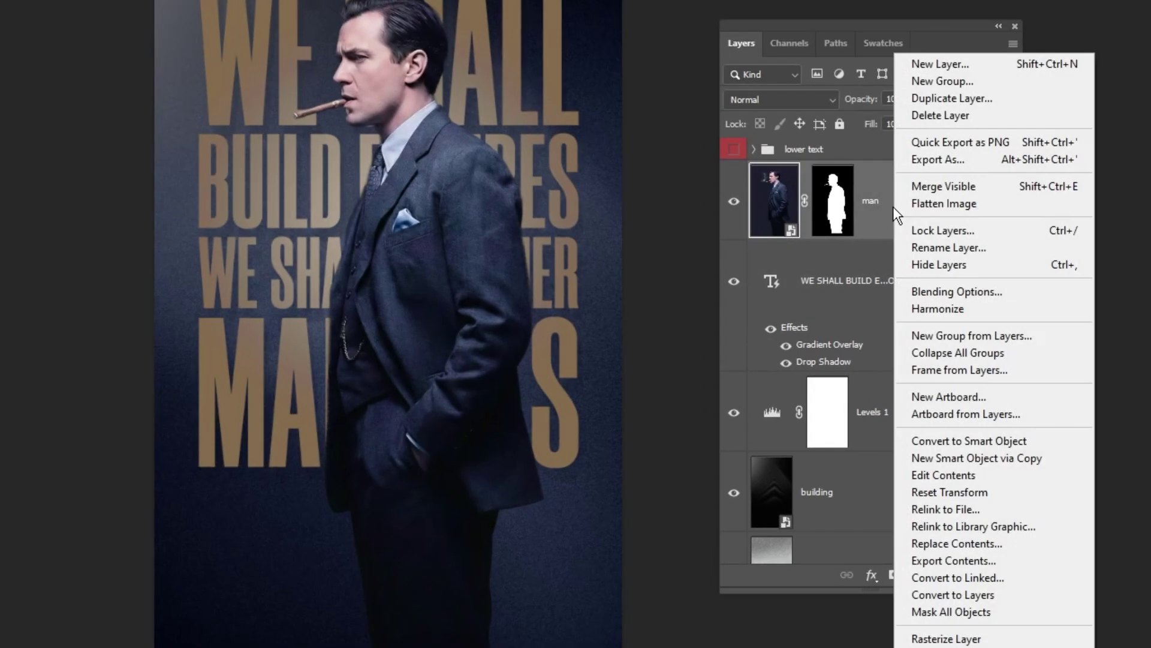
click(959, 438)
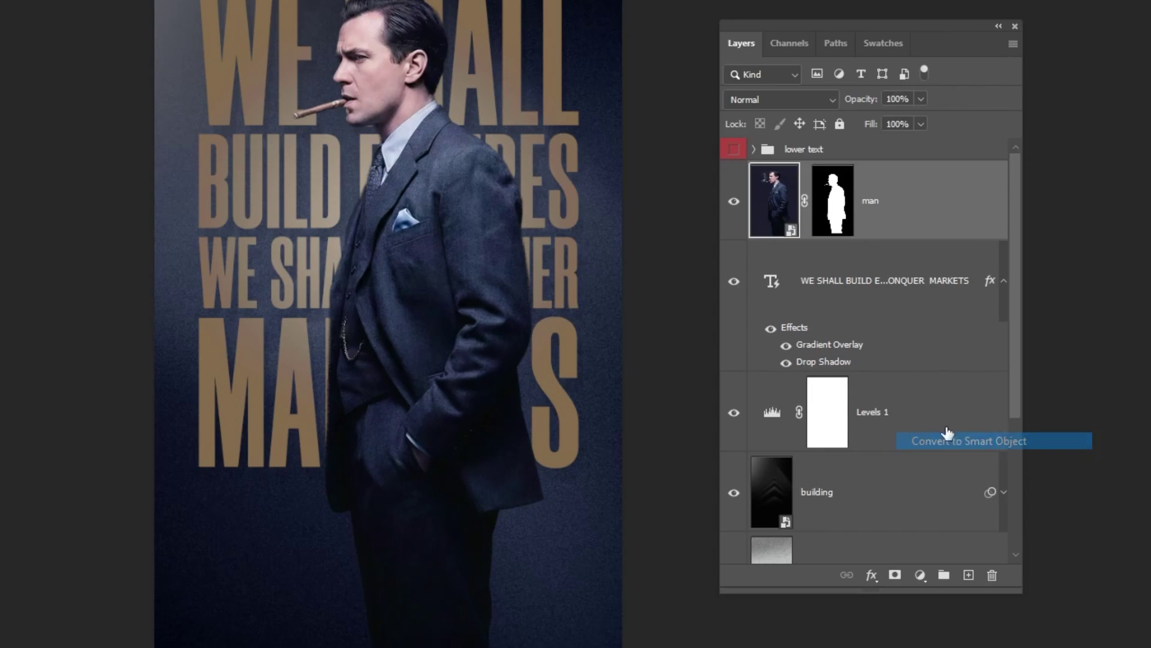
click(893, 575)
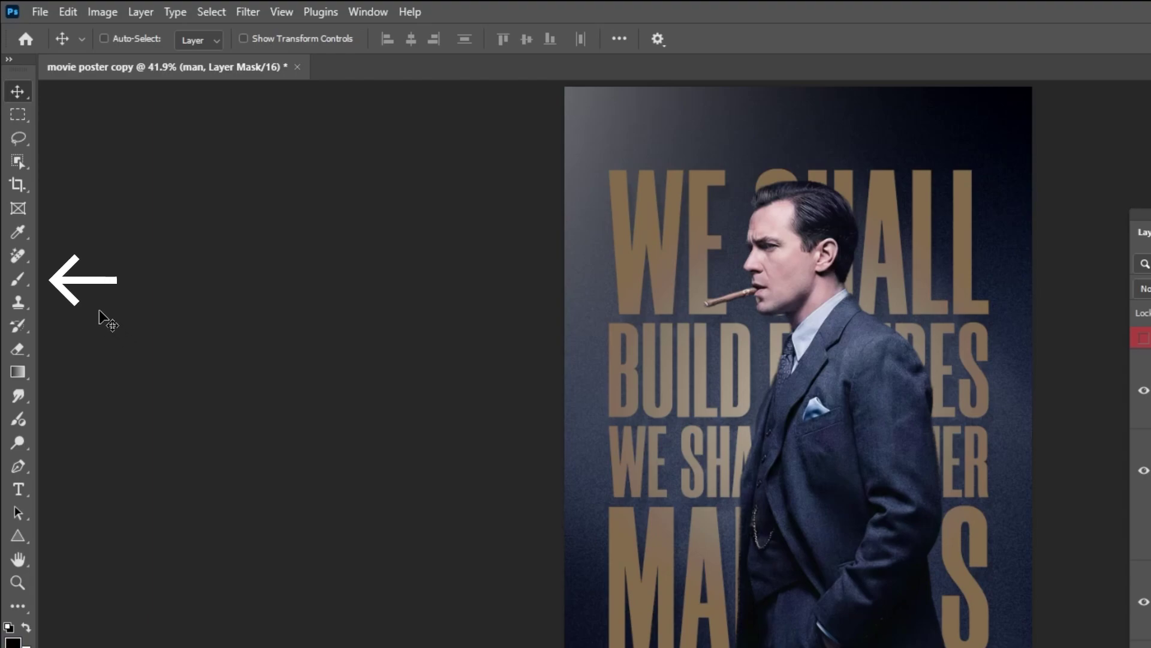
With a 0%-hardness Soft Round brush at 67% flow, paint black over the man's legs on his mask
key(b)
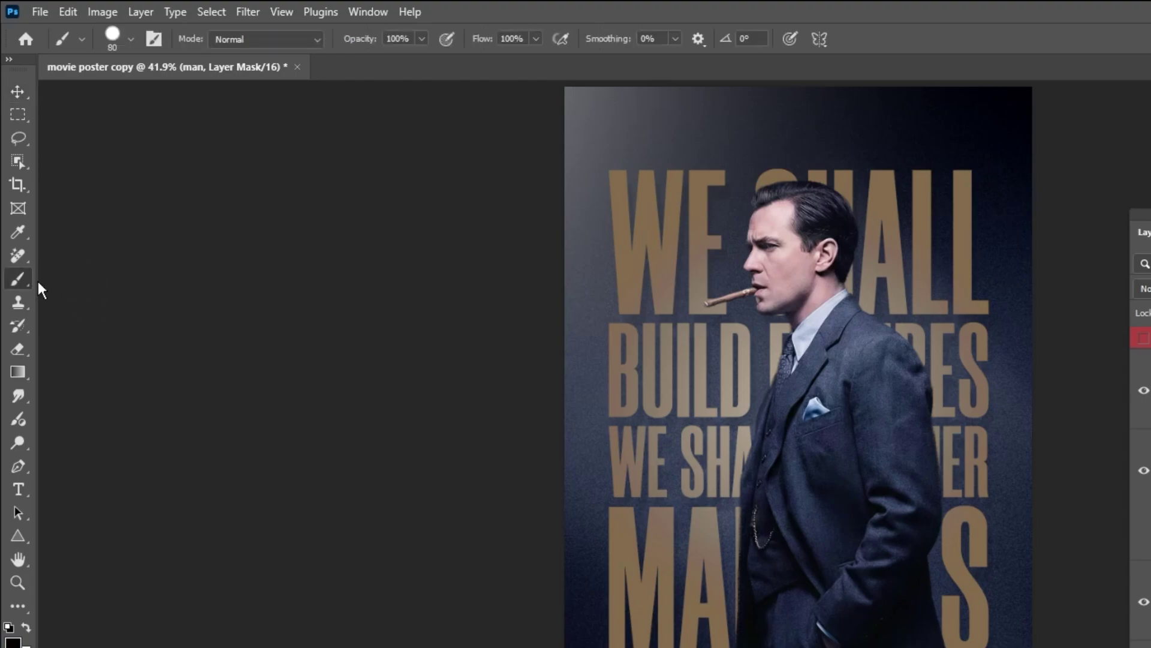
click(120, 46)
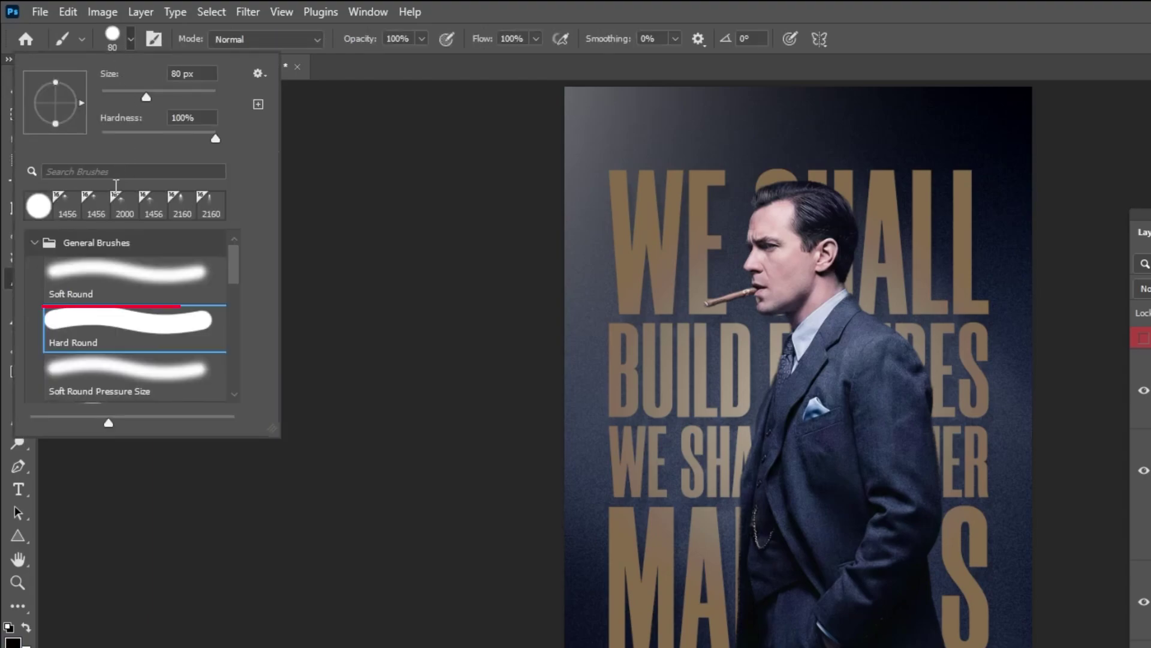
click(114, 278)
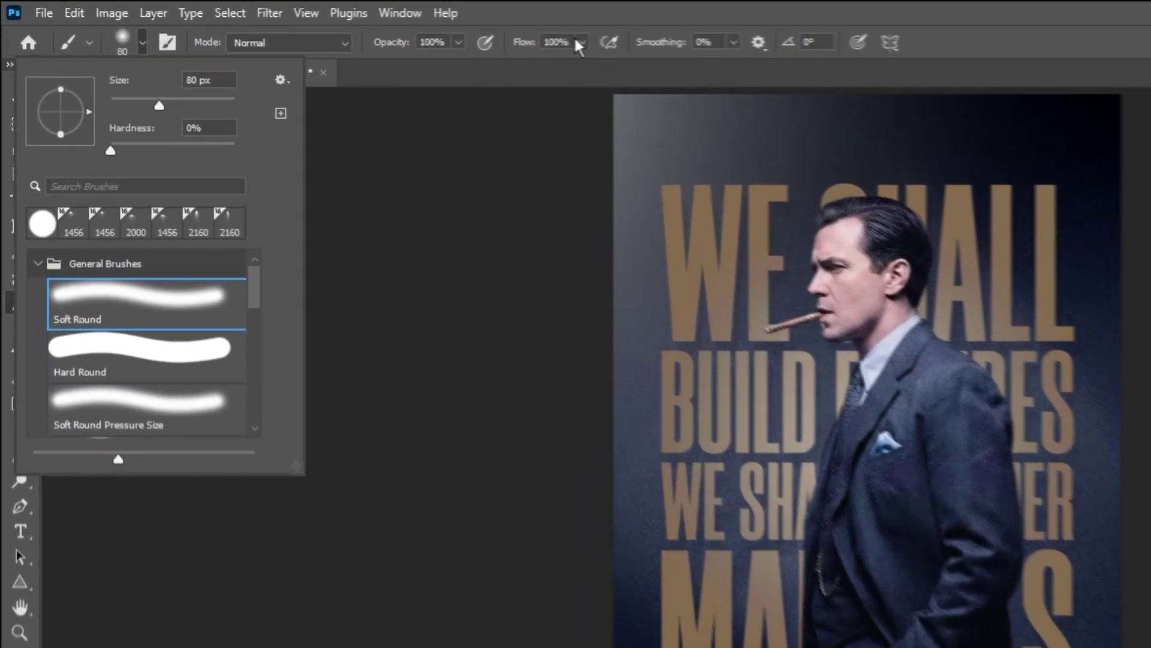
click(535, 39)
drag(541, 58, 511, 60)
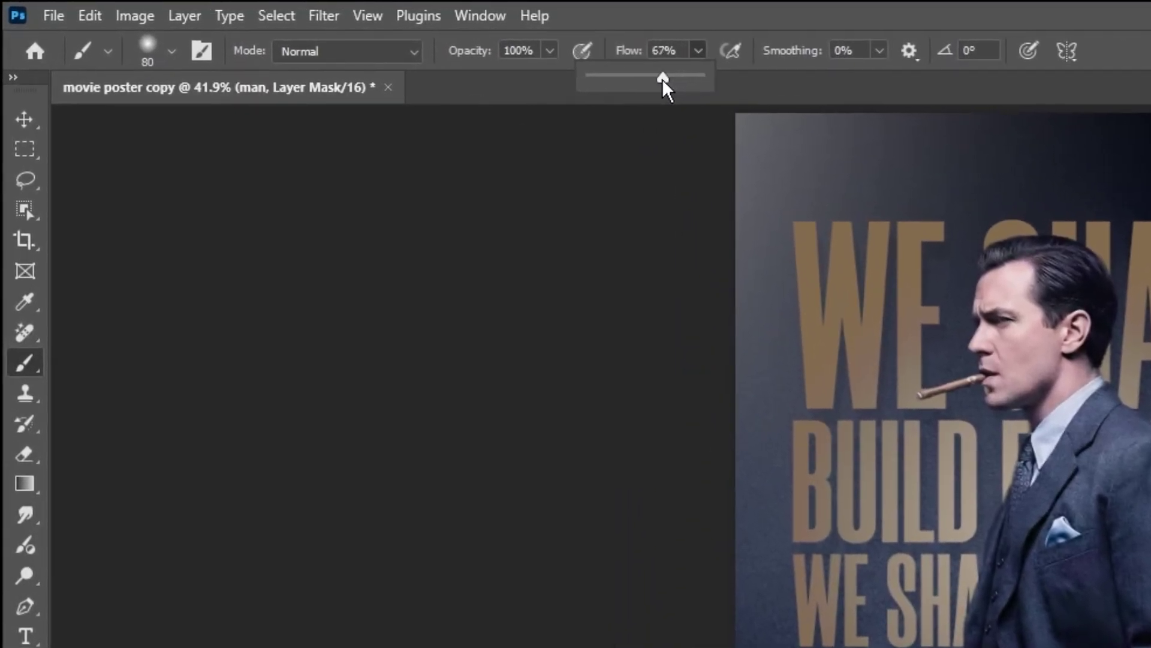
click(699, 50)
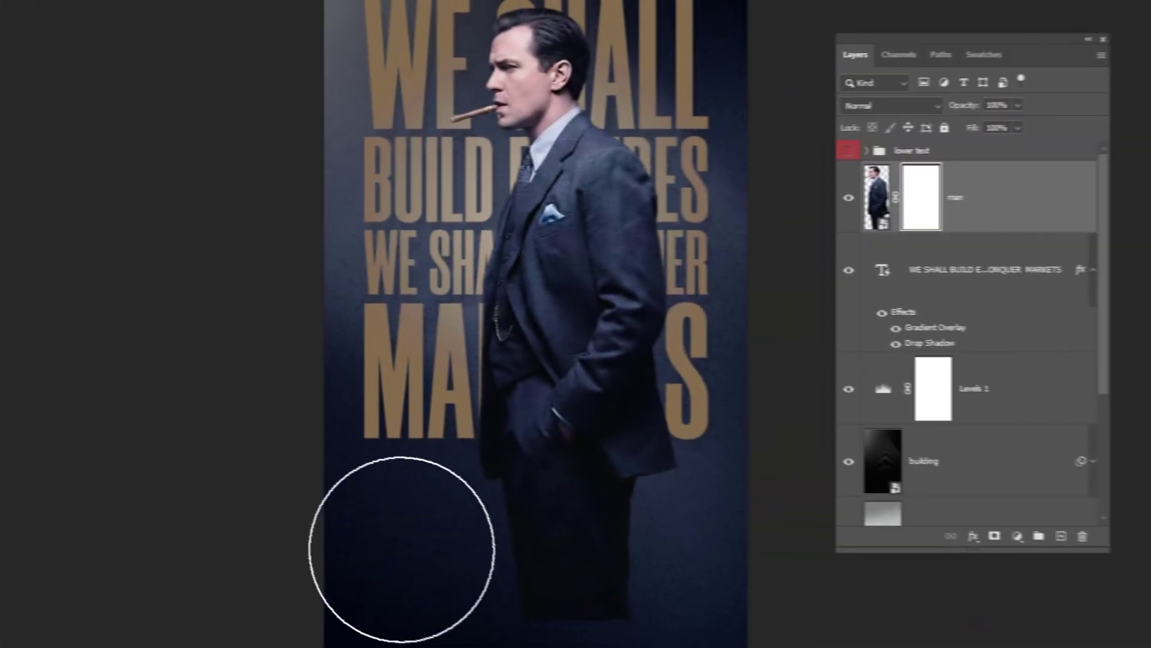
mouse_move(527, 571)
mouse_down()
mouse_move(586, 573)
mouse_move(544, 551)
mouse_up()
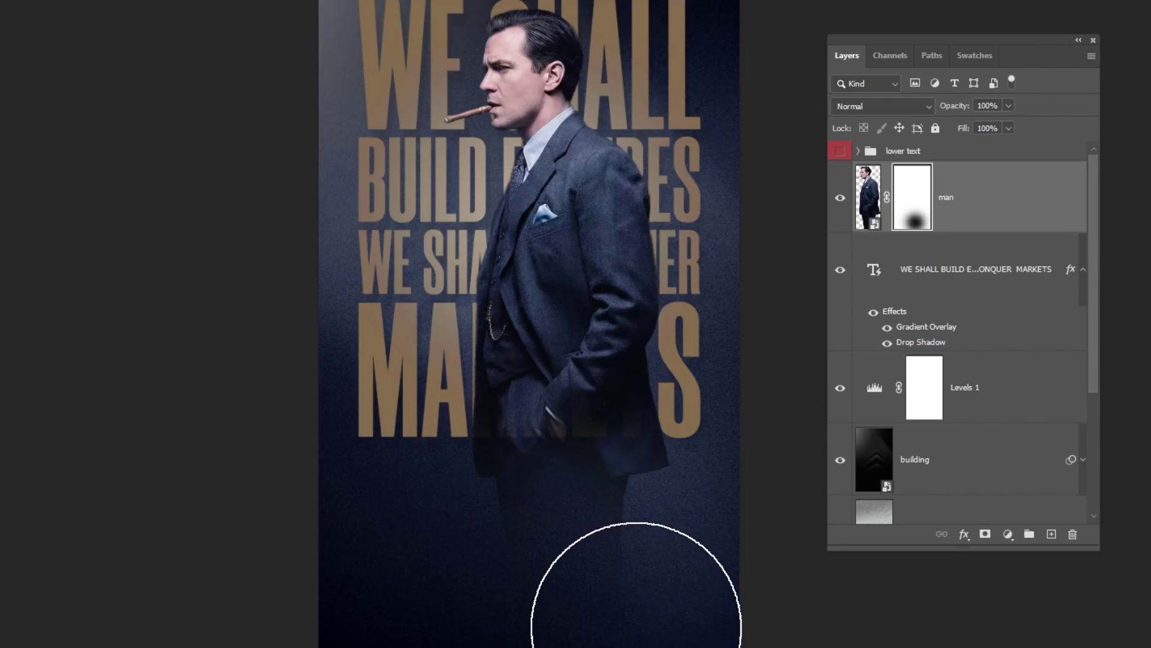
mouse_move(609, 615)
mouse_down()
mouse_move(537, 609)
mouse_move(604, 612)
mouse_move(619, 625)
mouse_up()
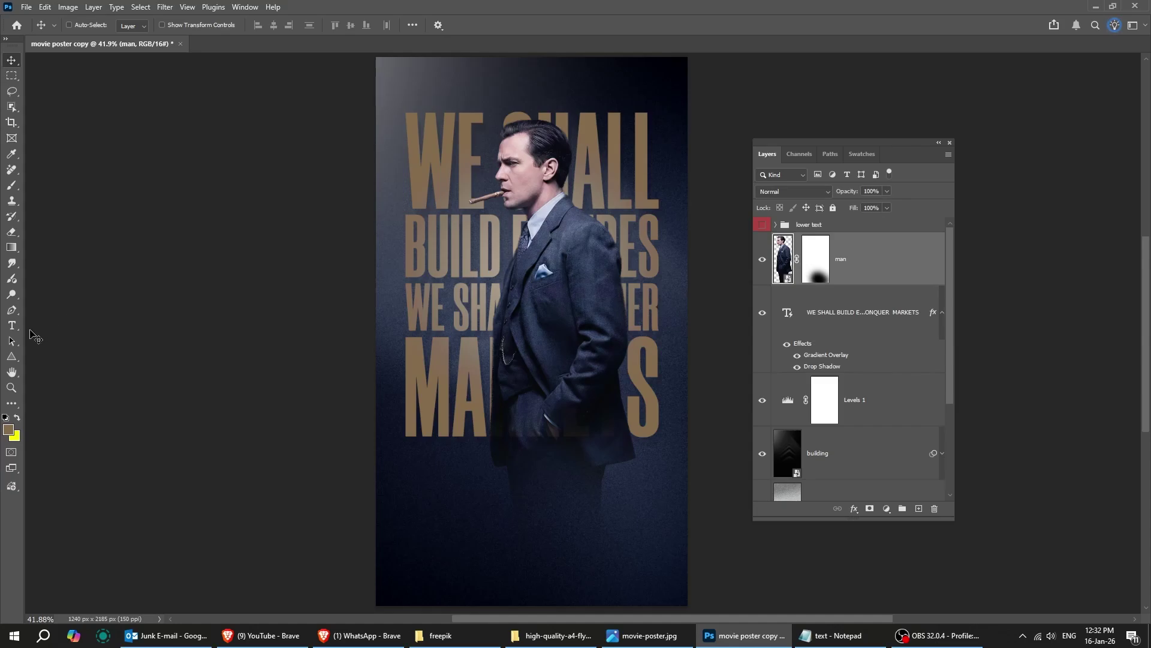
Pick the Type tool and set the text colour to white (ffffff)
click(15, 328)
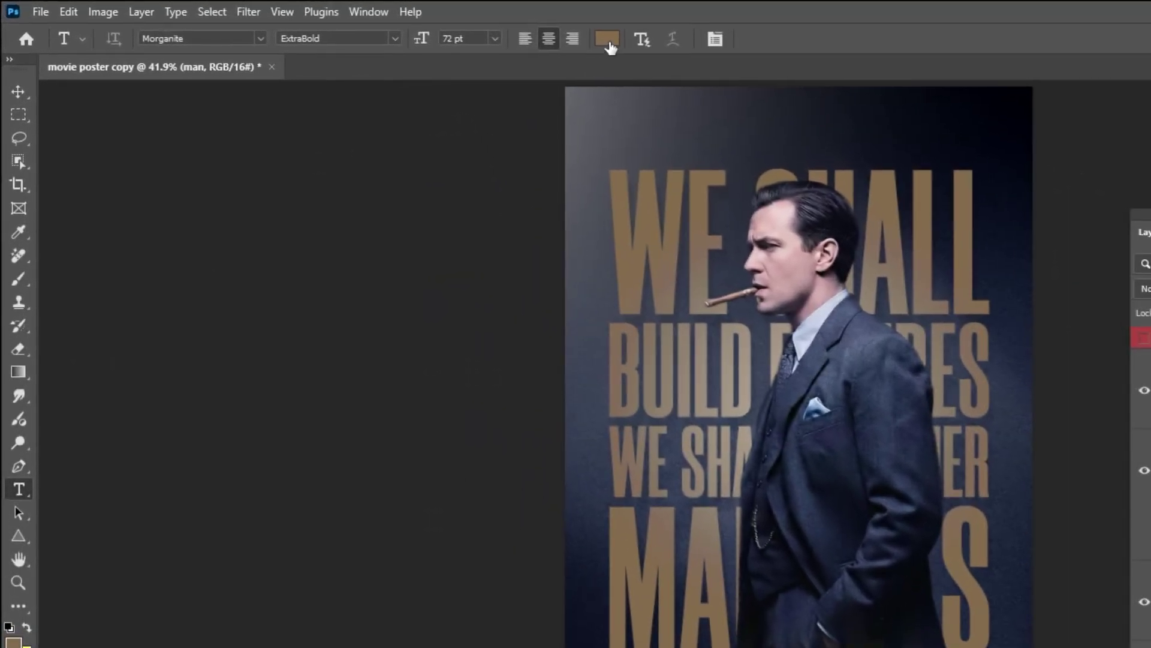
click(404, 25)
click(525, 445)
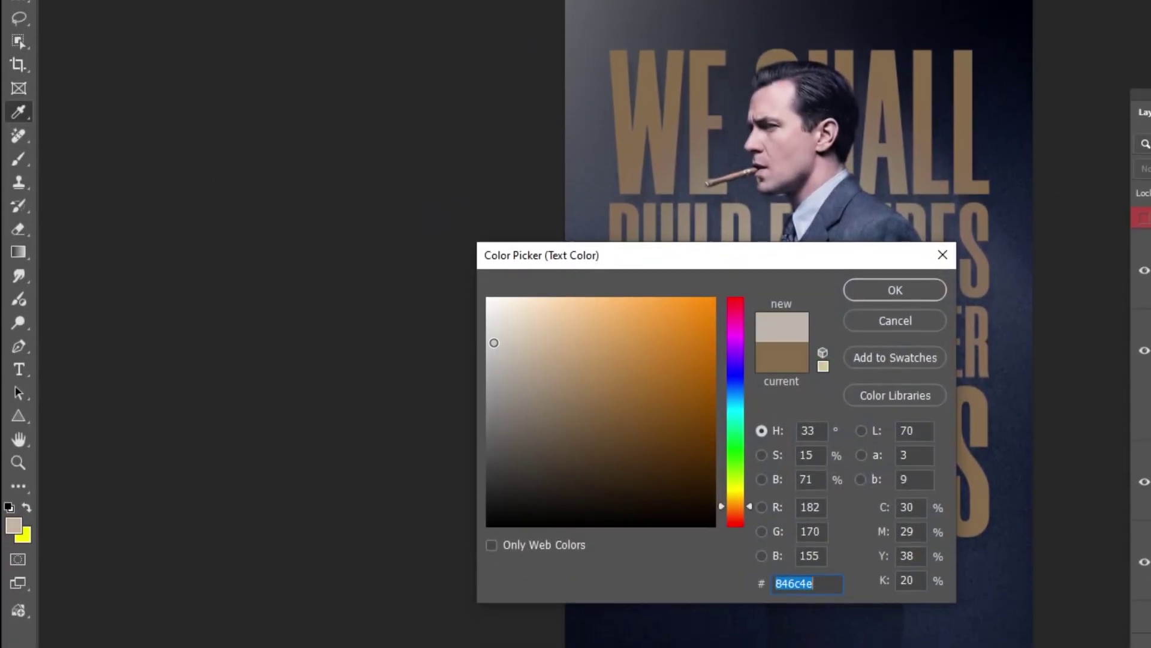
text(ffffff)
click(880, 293)
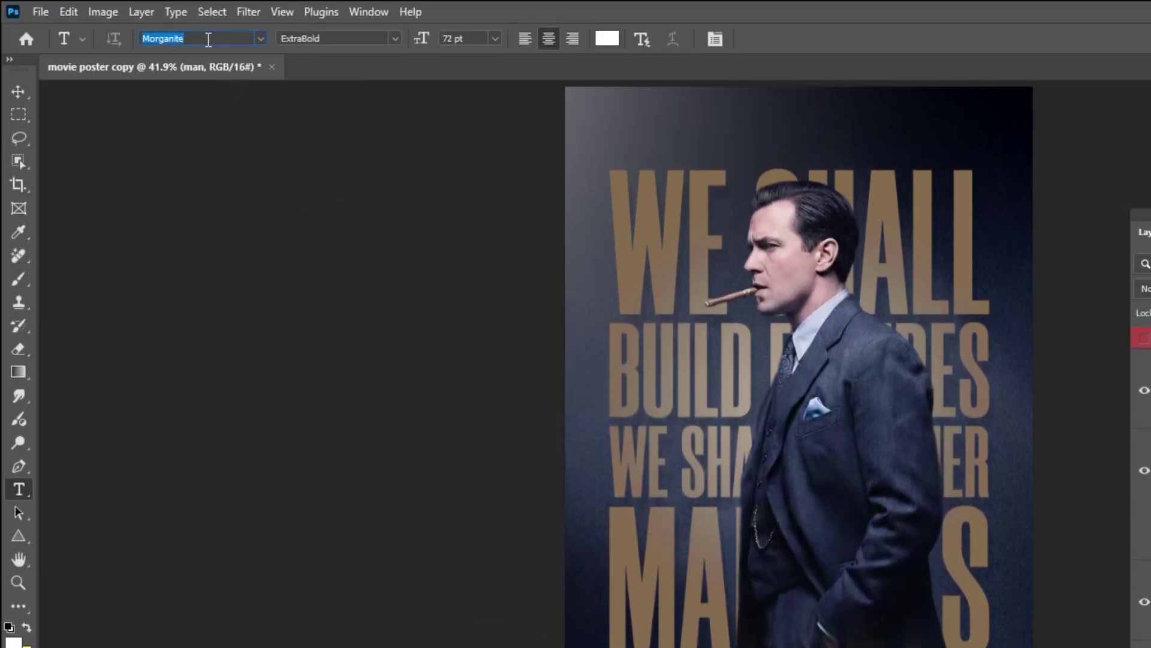
Search 'dhar' in the Character panel's font field and choose Dharma Gothic E Bold
click(709, 42)
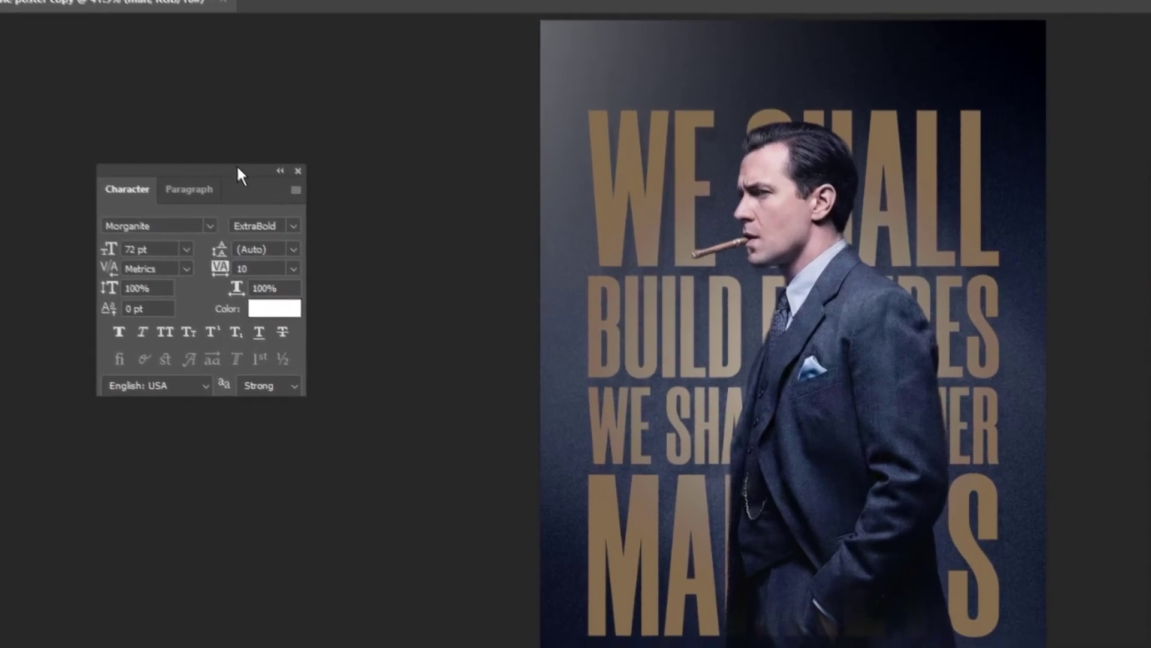
drag(286, 222, 391, 429)
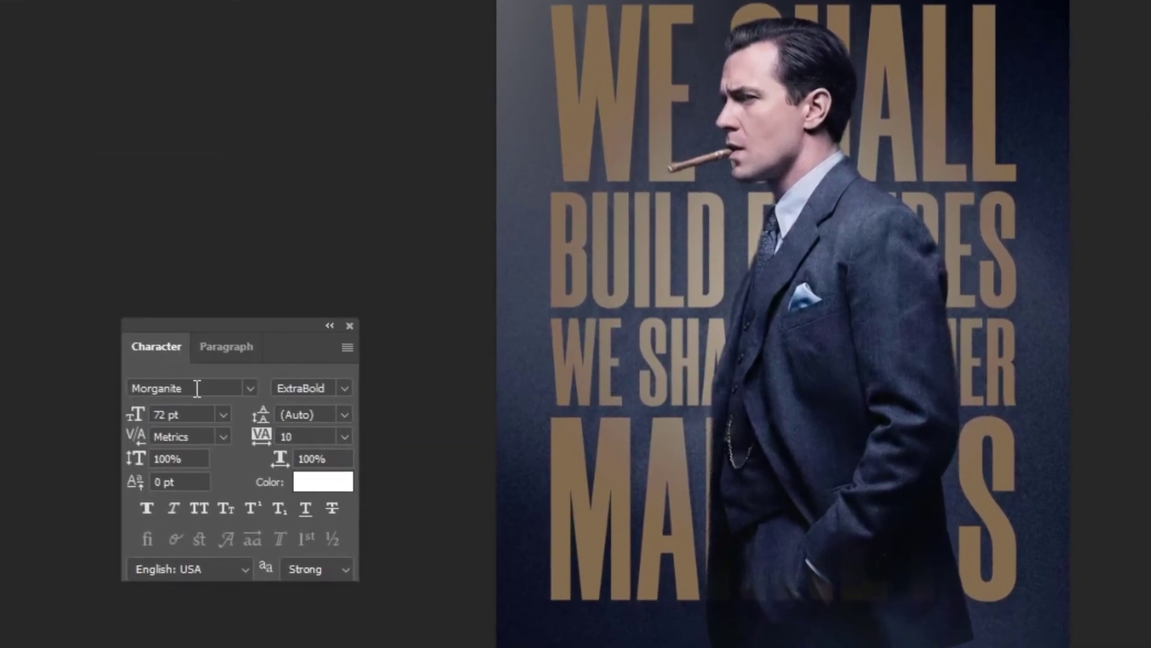
click(231, 414)
text(dharma)
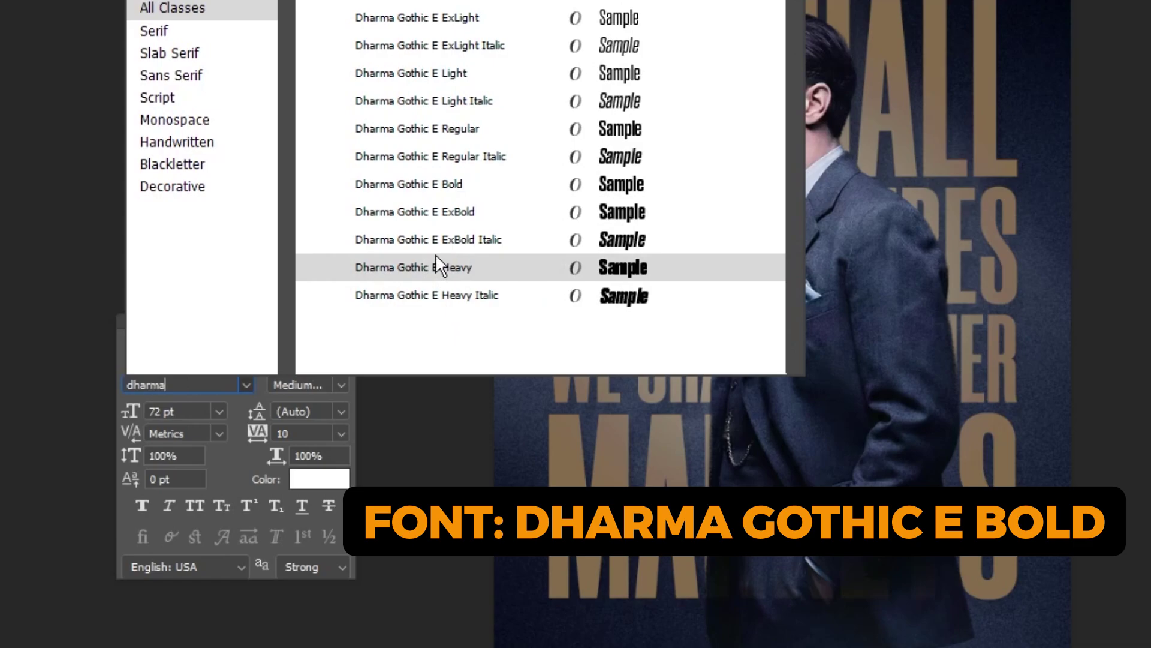
click(472, 182)
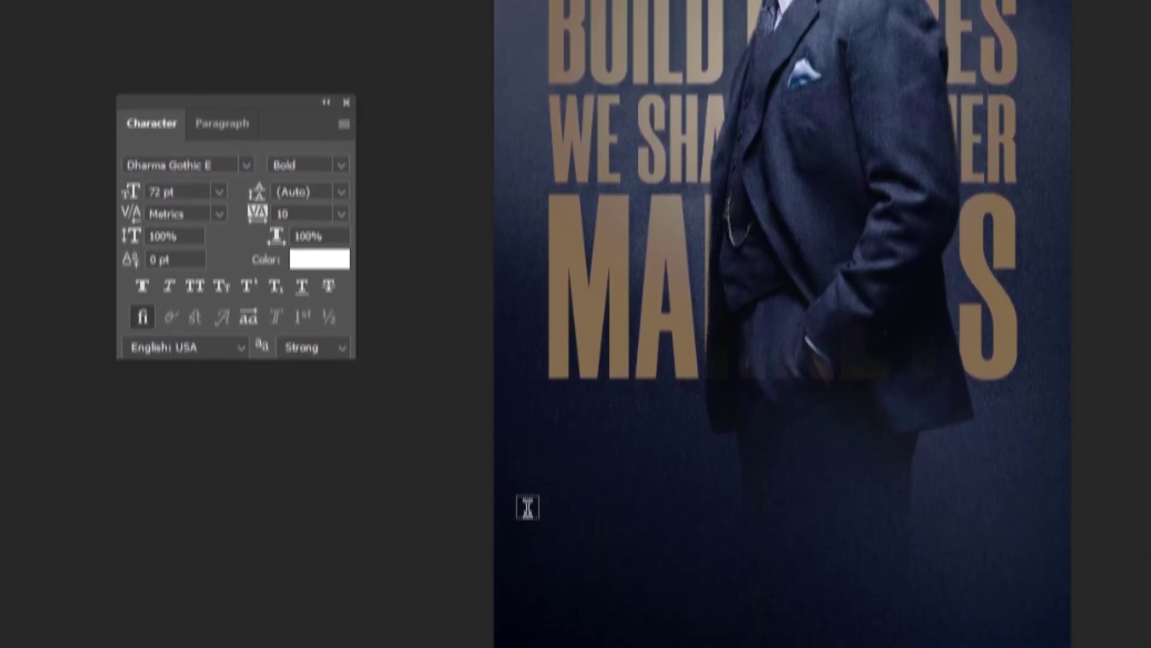
Type 'CORPORATE TITAN' near the bottom of the canvas and commit the text
click(591, 474)
text(CORP)
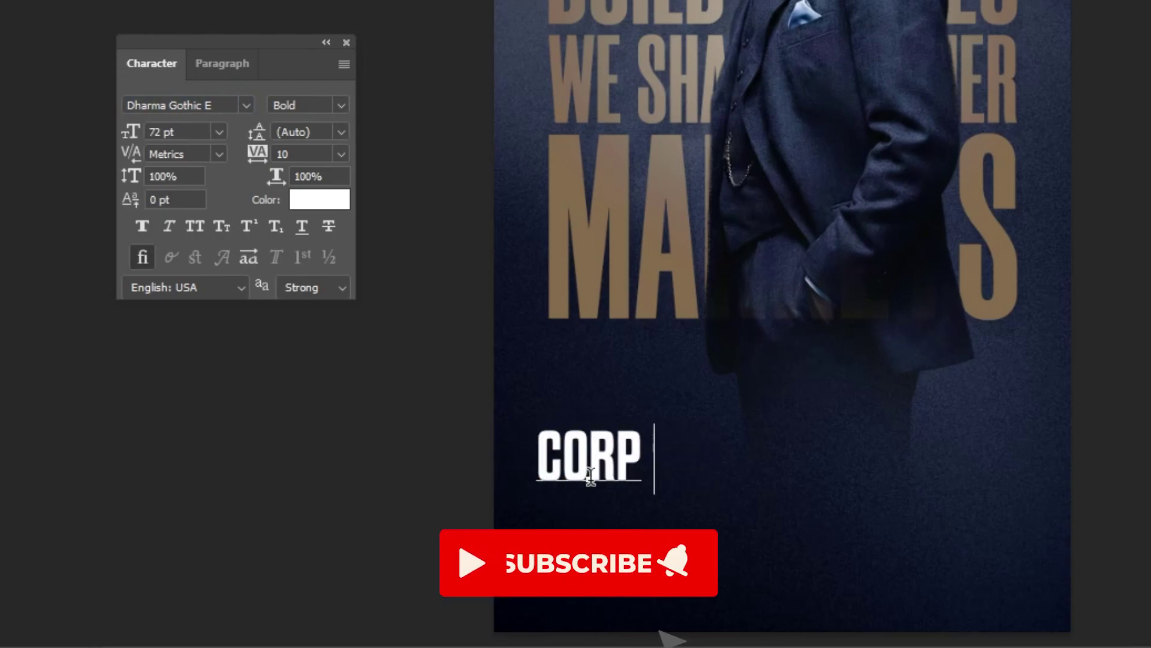
text(ORATE TIT)
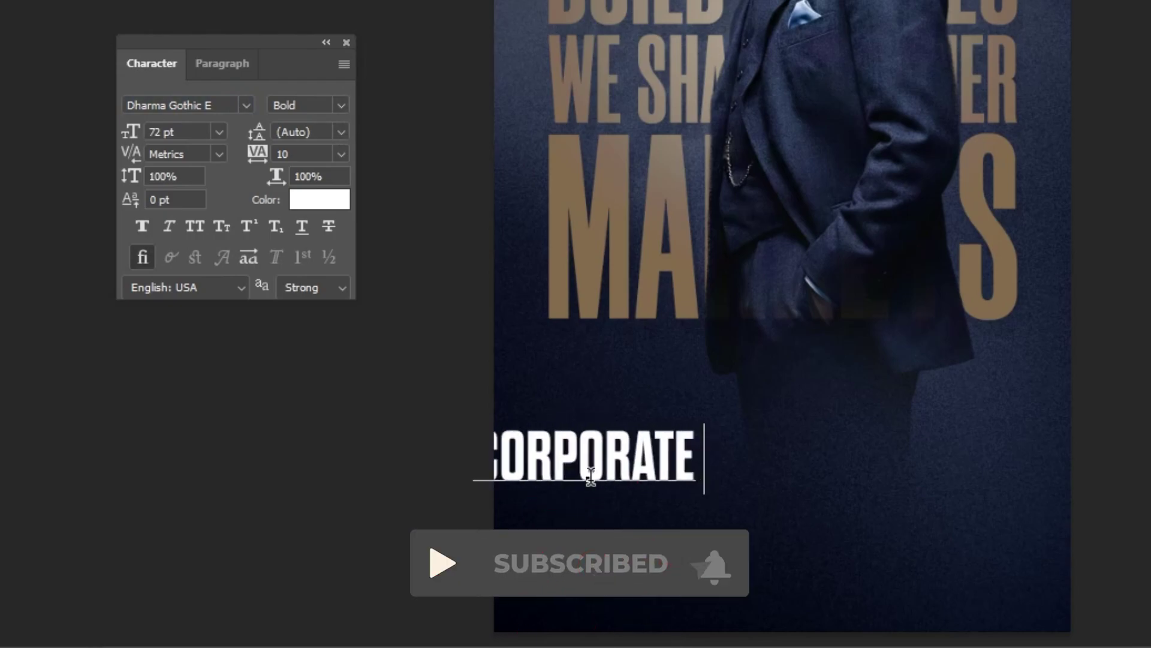
text(AN)
key(ctrl+Return)
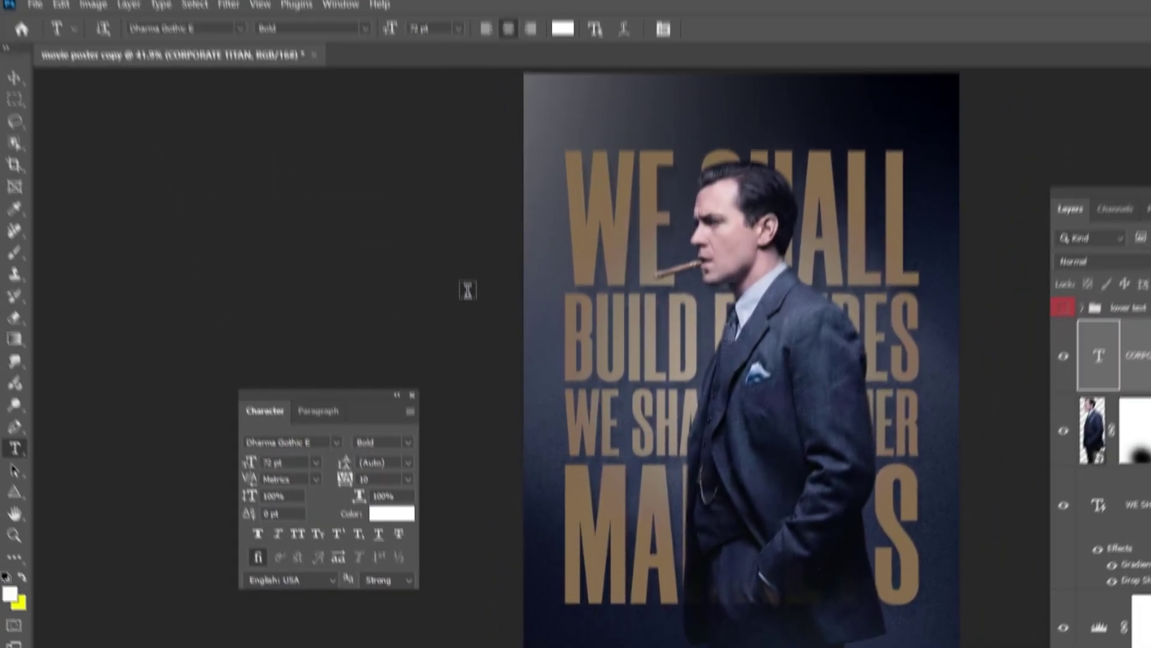
Align CORPORATE TITAN to the canvas's horizontal centre, then scale it up to about 870 px wide
click(191, 10)
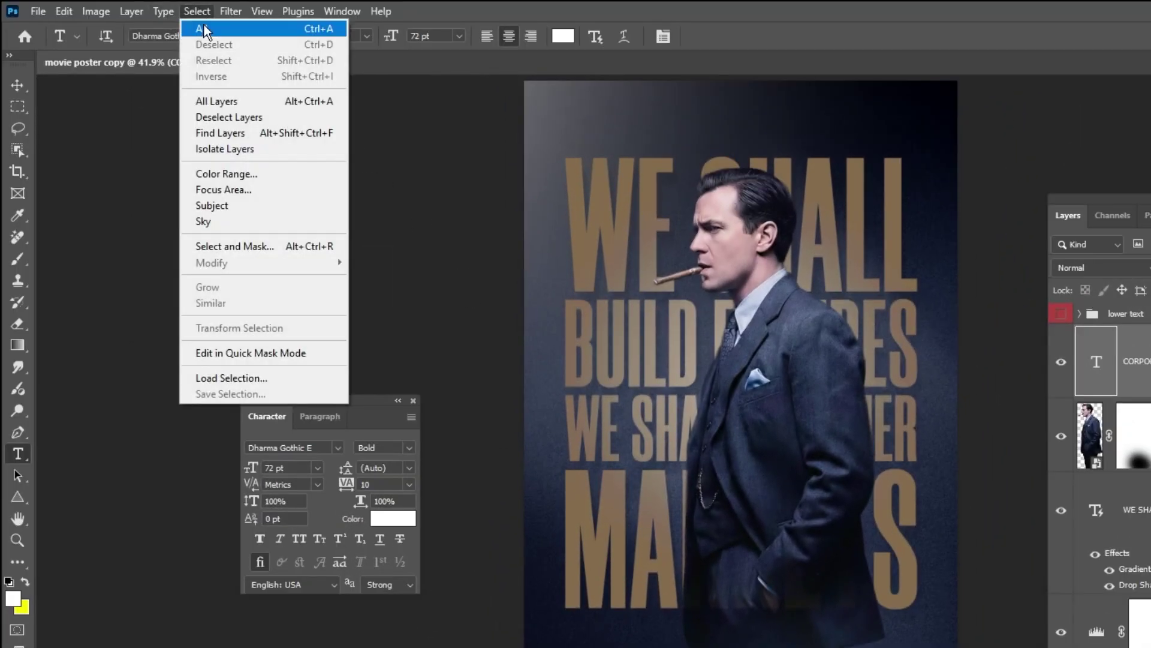
click(204, 24)
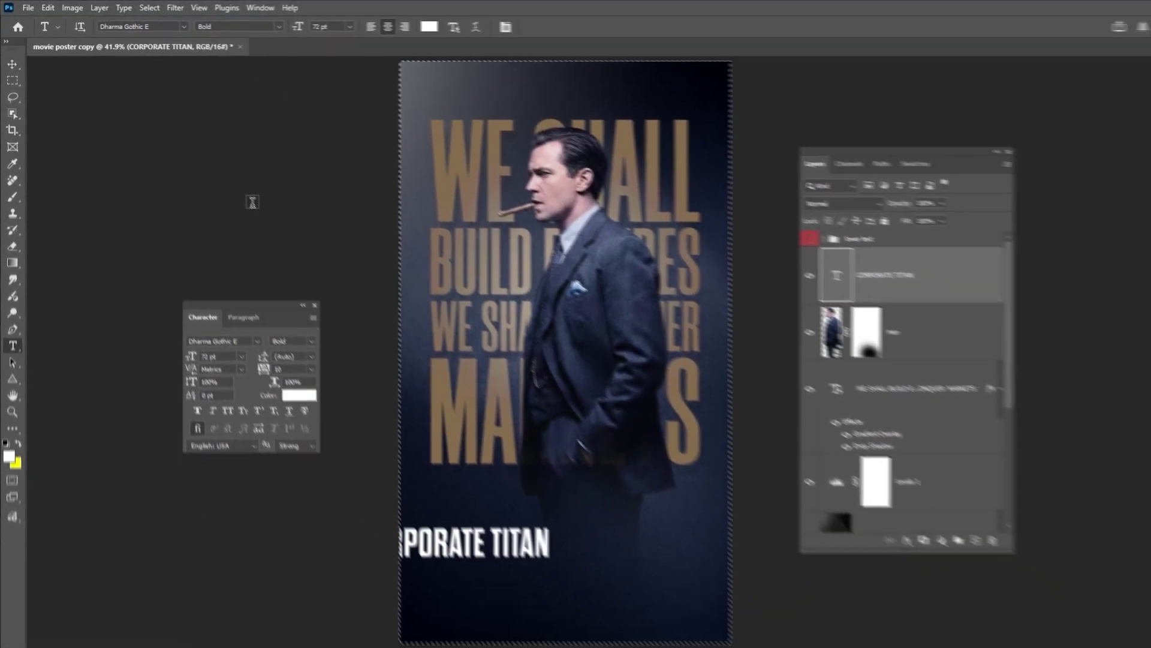
key(v)
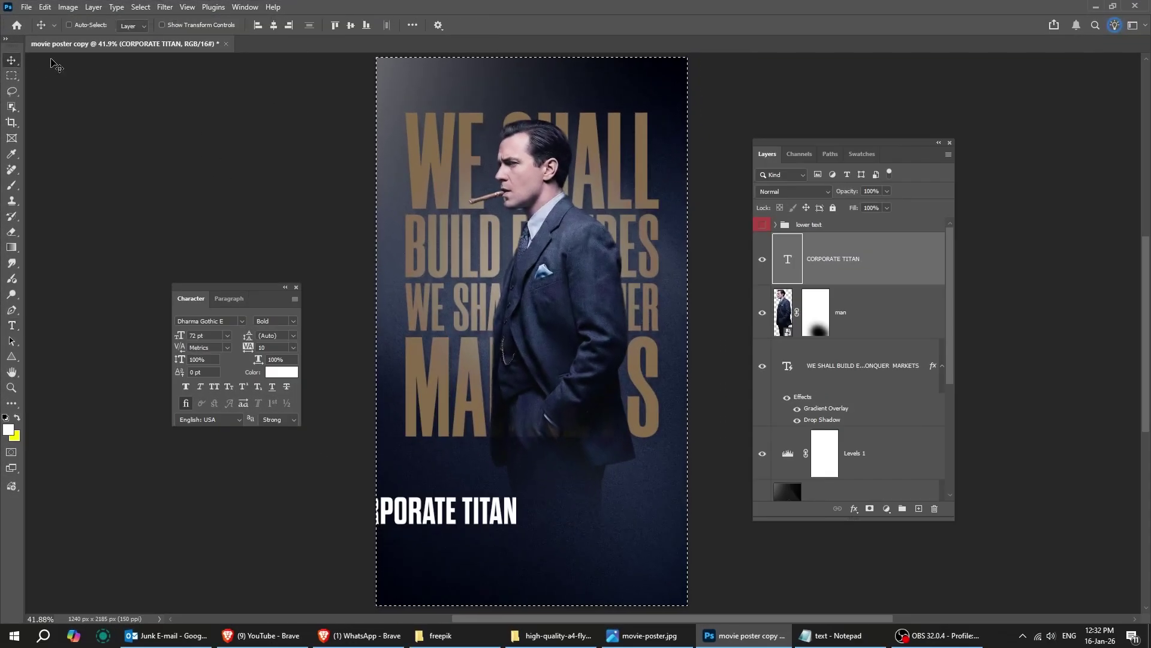
click(274, 26)
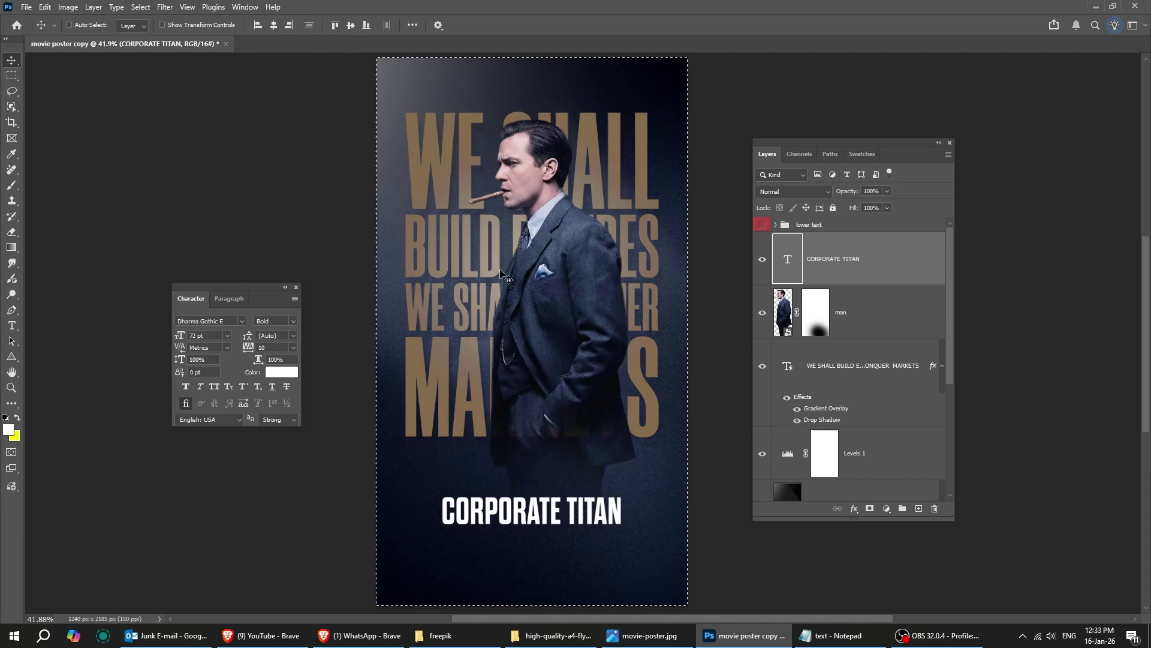
click(140, 6)
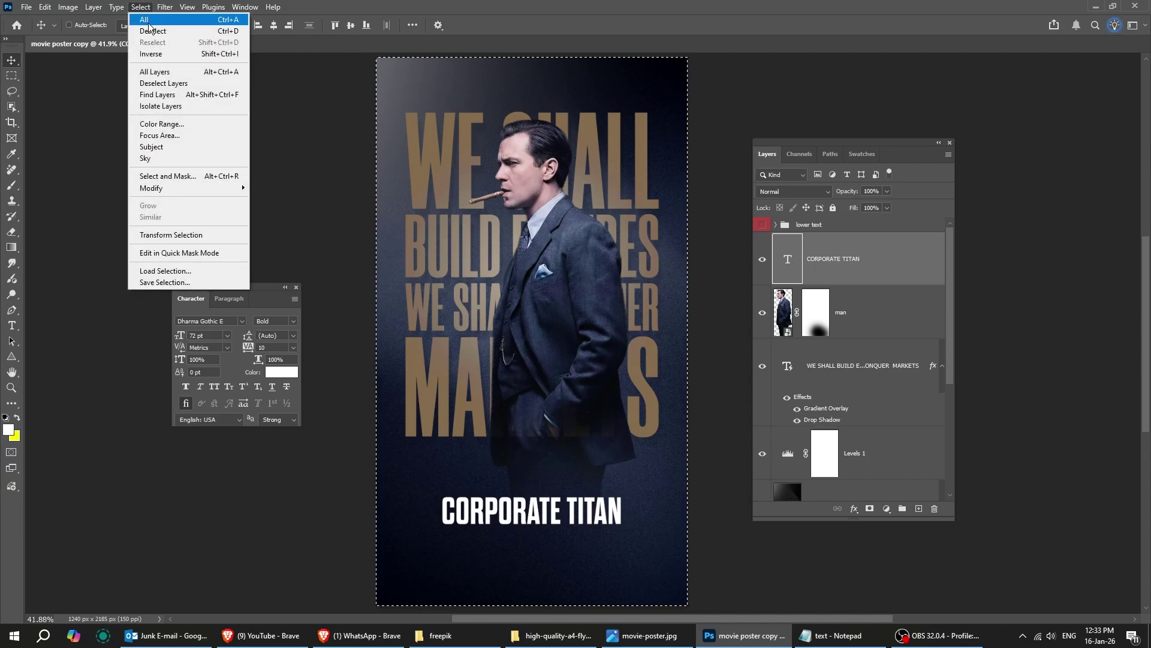
click(150, 27)
key(ctrl+t)
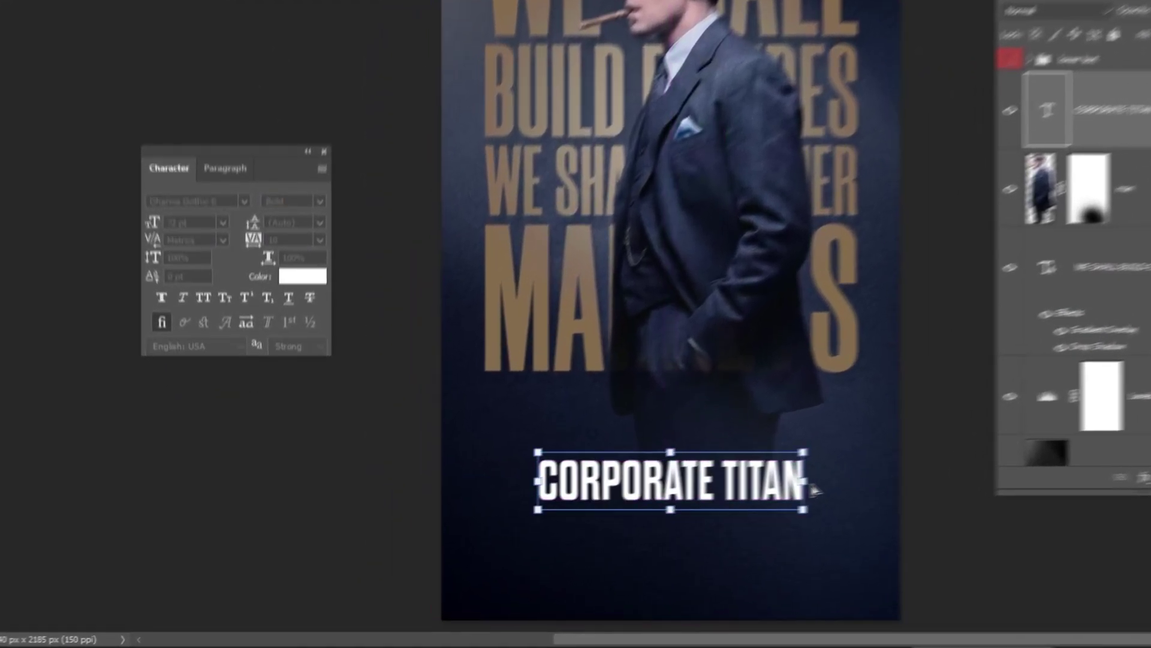
mouse_move(948, 493)
mouse_down()
mouse_move(984, 504)
mouse_move(970, 496)
mouse_up()
Apply the title resize and type the founder tagline above the title
key(Return)
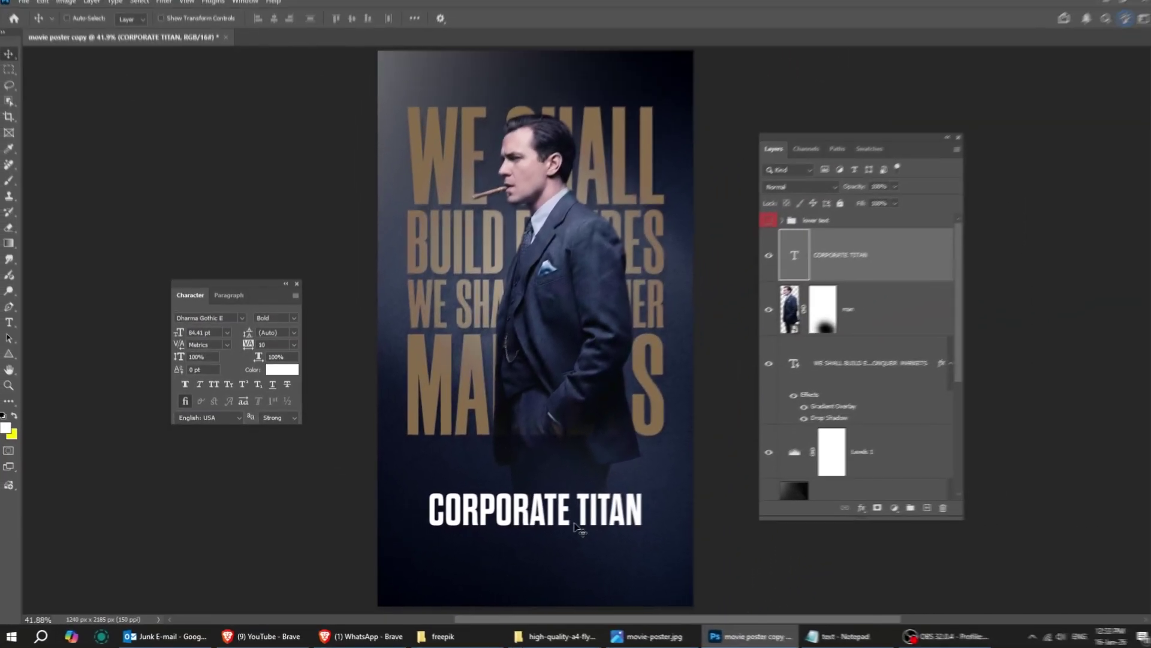
drag(581, 526, 585, 541)
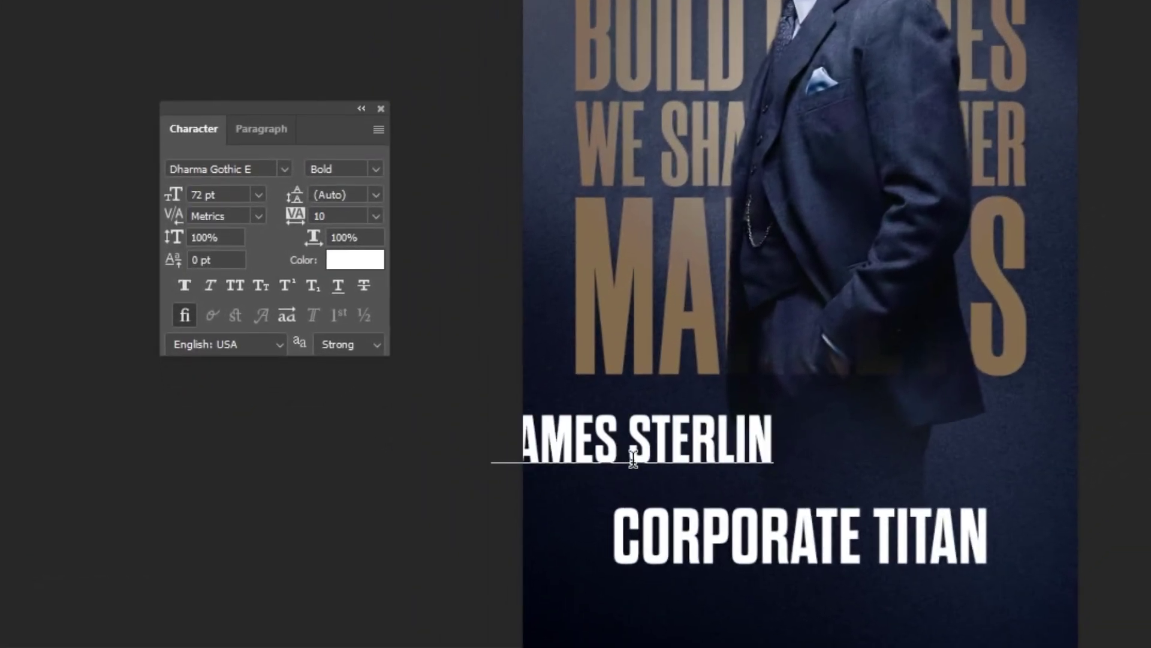
text( FOUNDER)
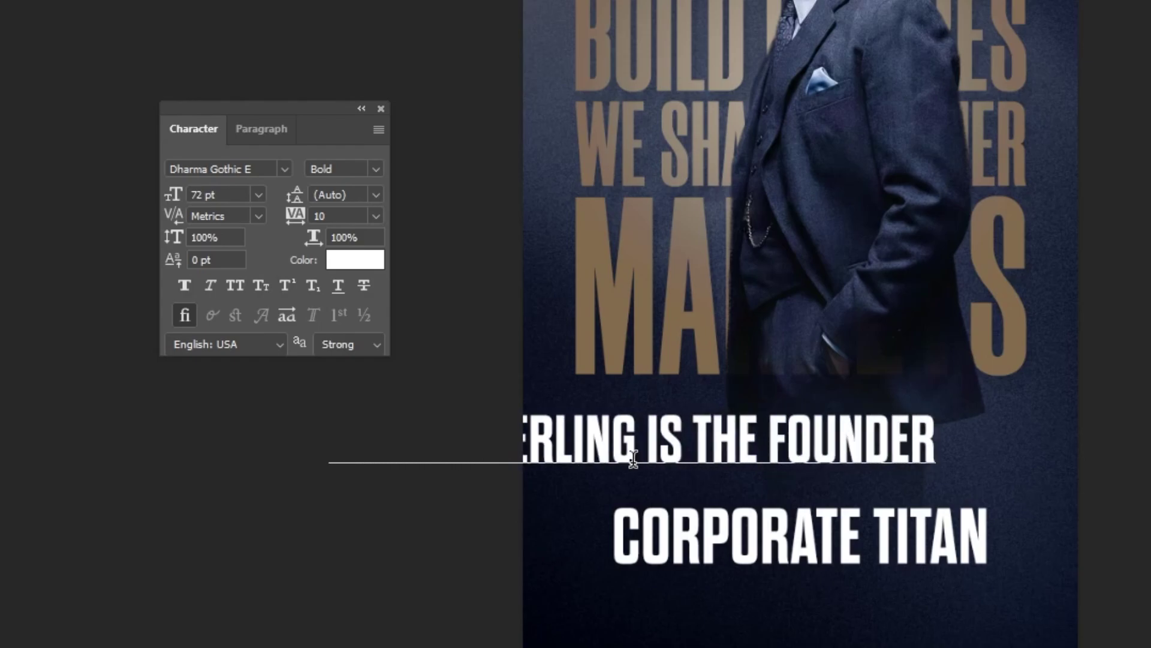
key(ctrl+Return)
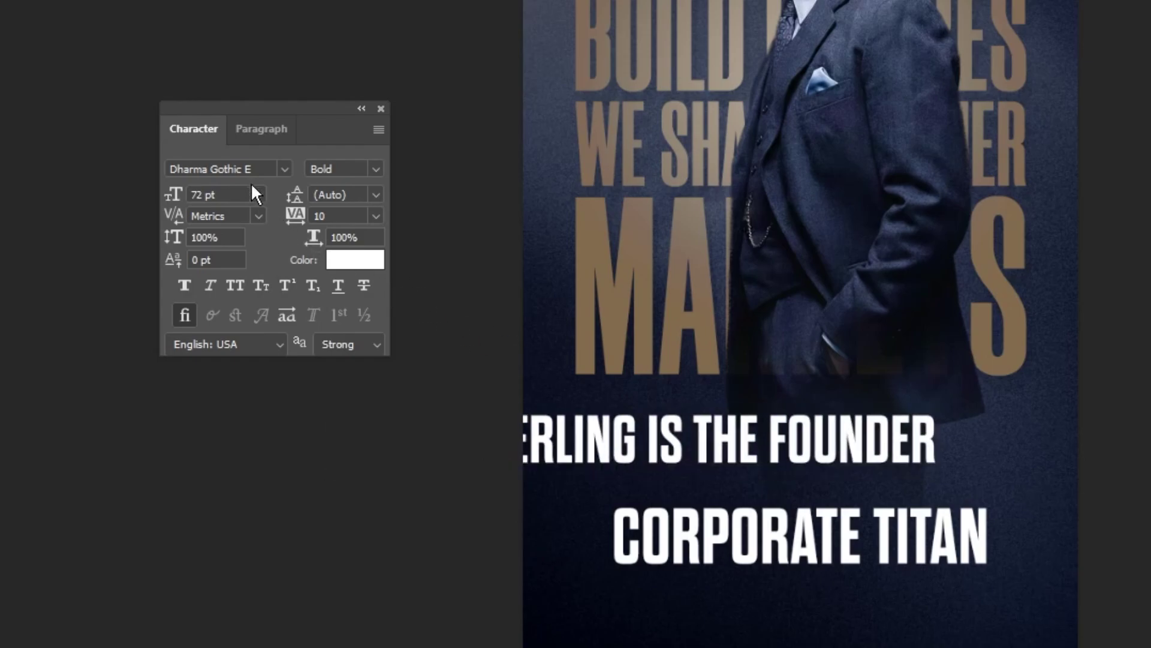
Set the founder tagline to Montserrat Regular at 25 pt
text(MONTS)
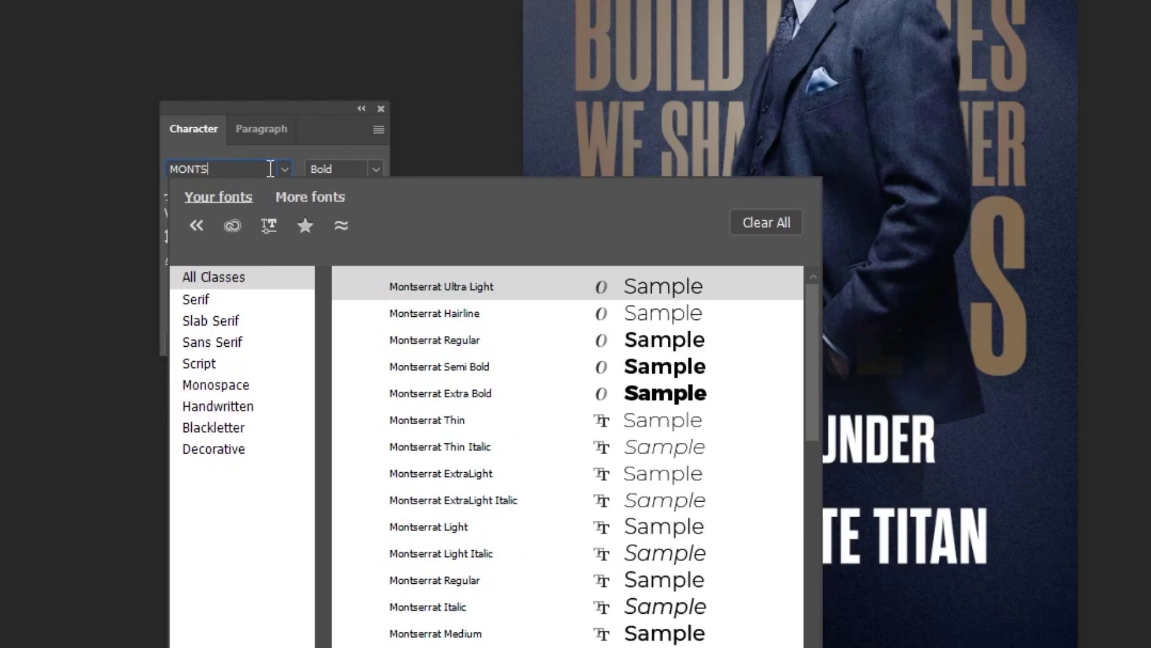
text(ER)
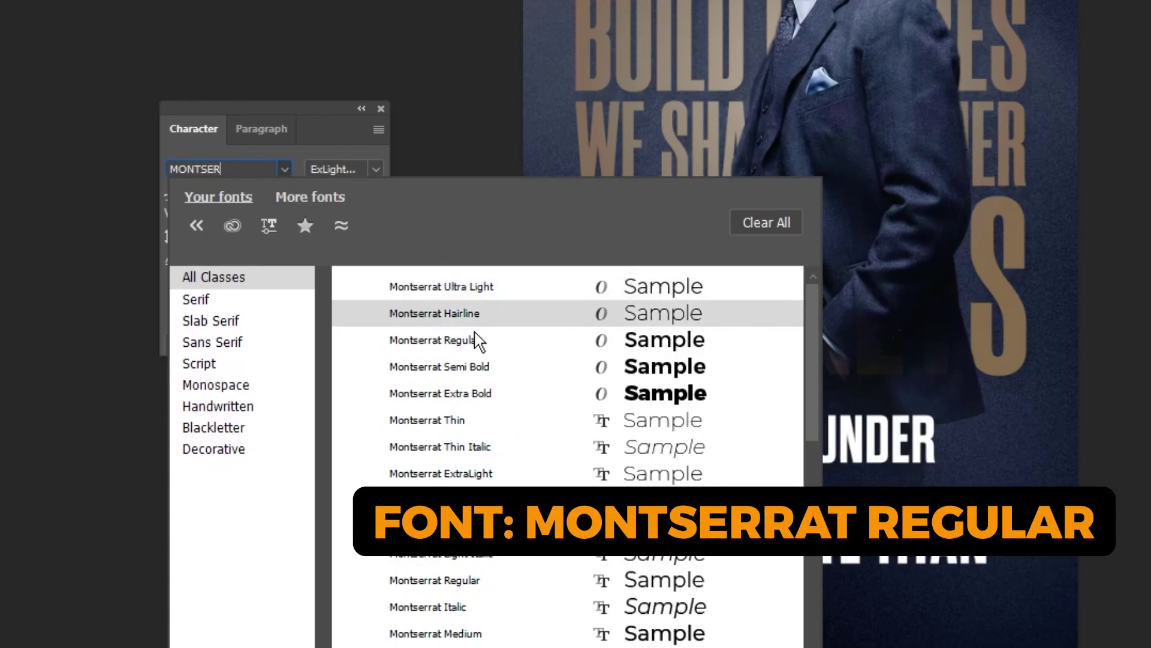
click(474, 339)
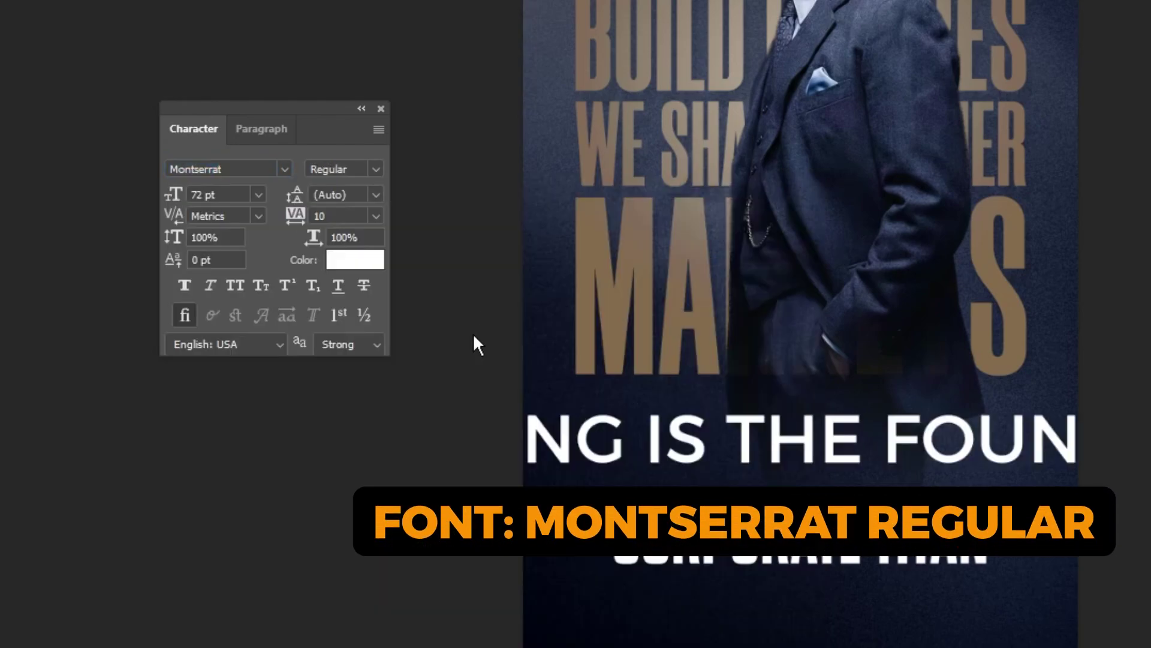
click(232, 196)
text(2)
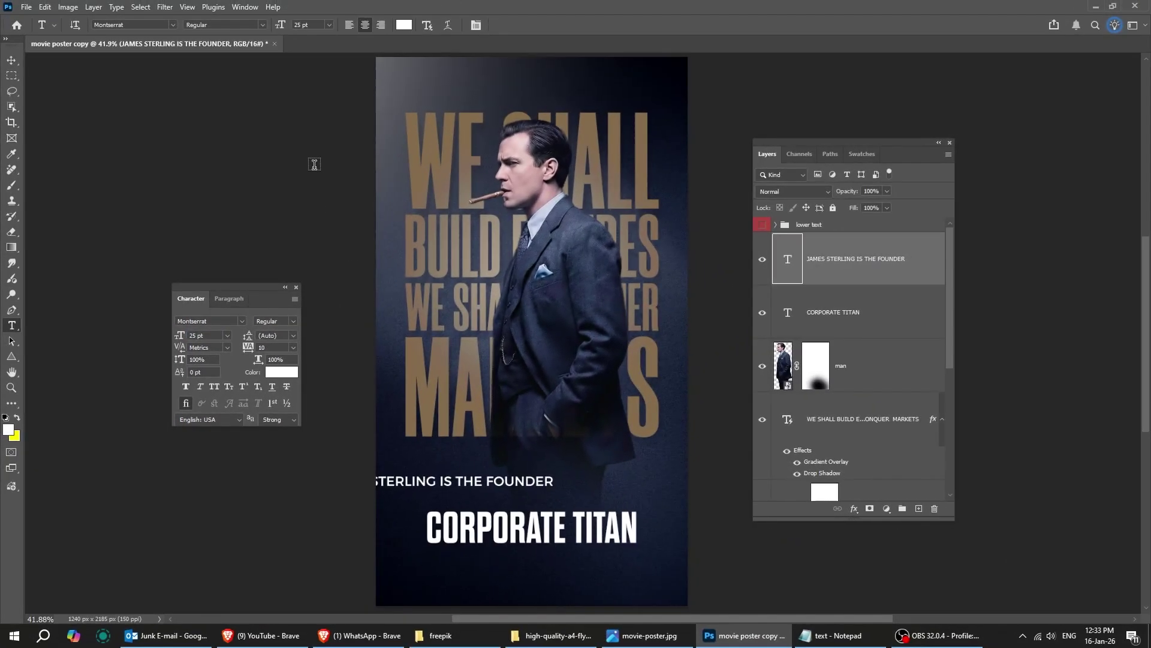
Align the founder tagline to the canvas's horizontal centre using Select All, then deselect
click(146, 8)
click(157, 18)
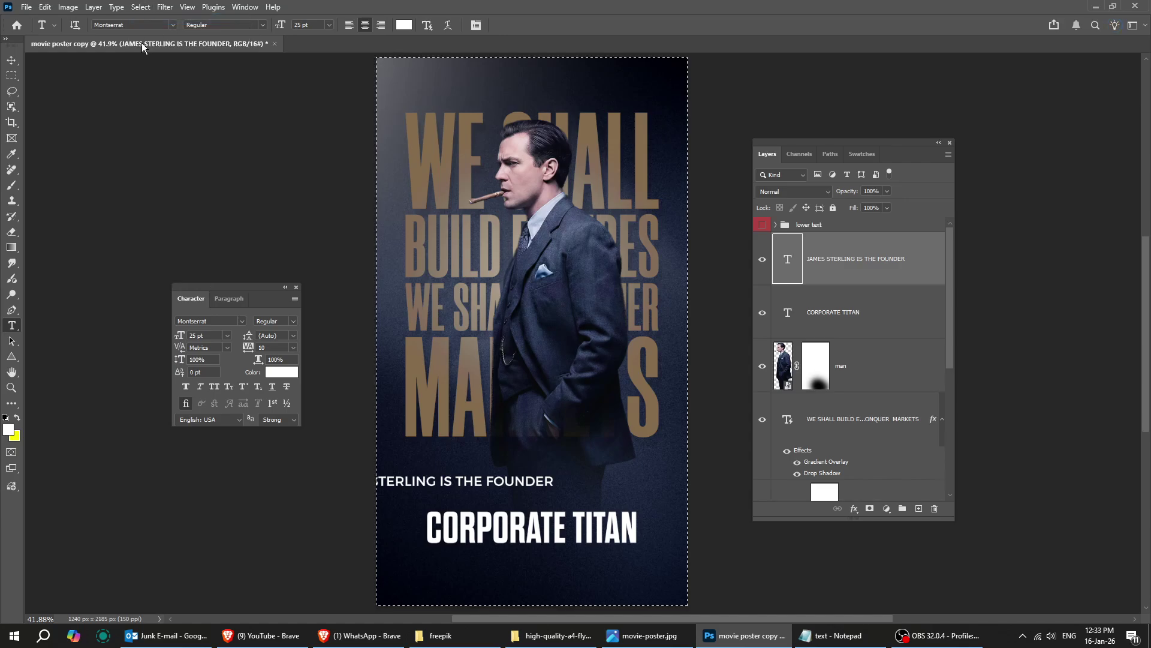
click(11, 62)
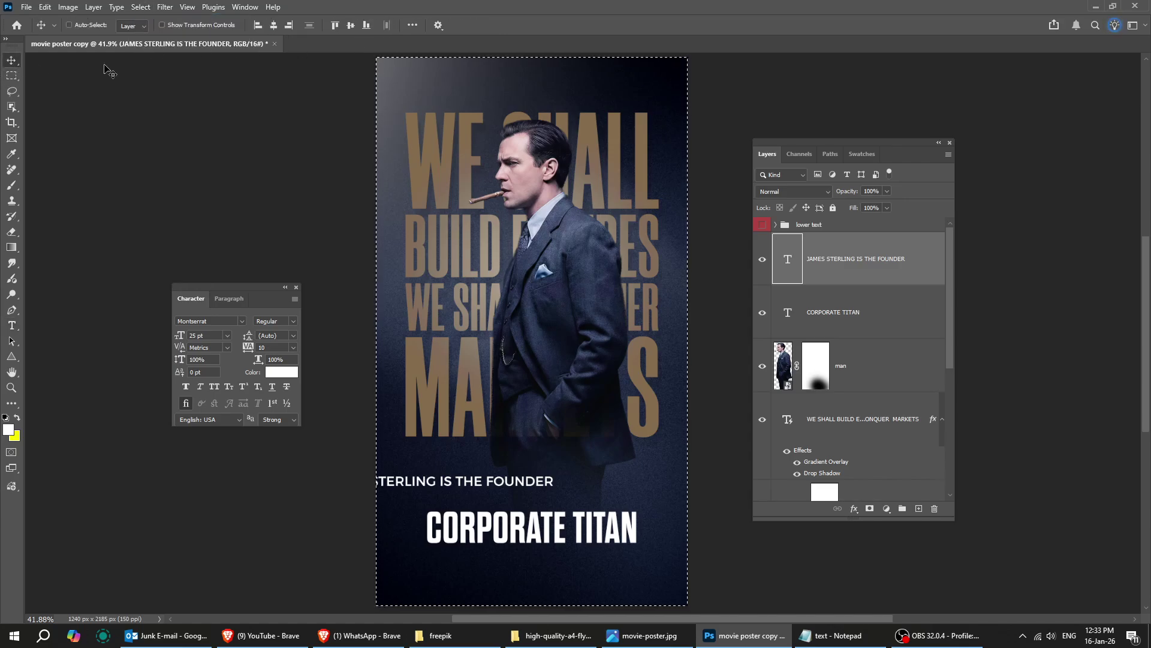
click(273, 24)
key(ctrl)
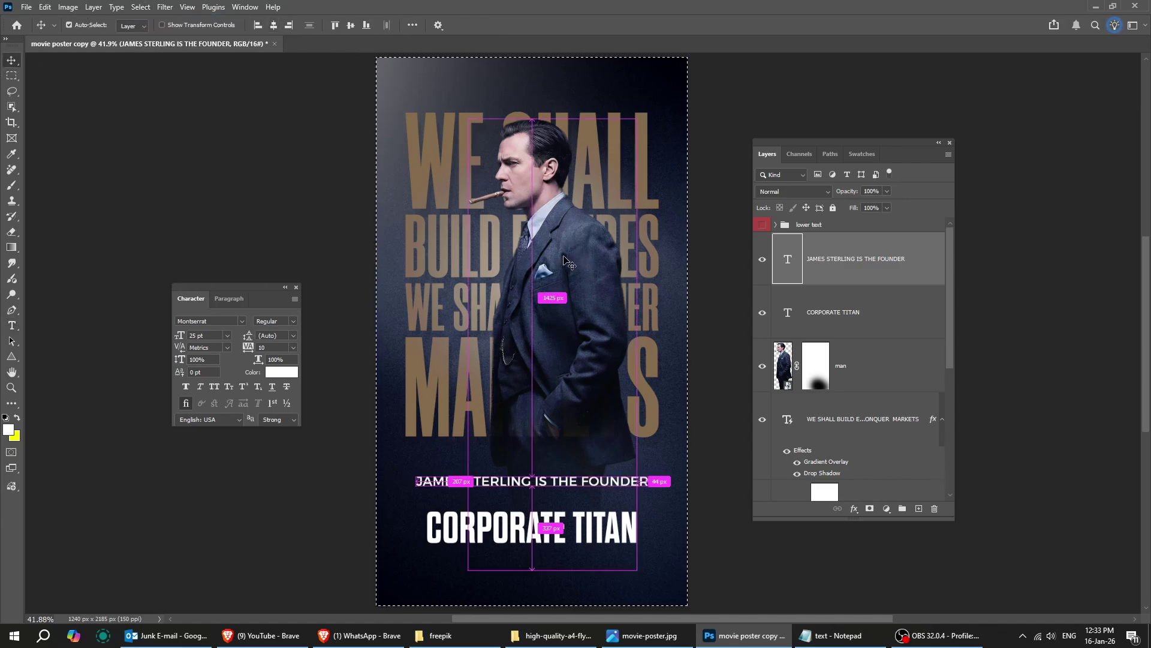
key(ctrl+d)
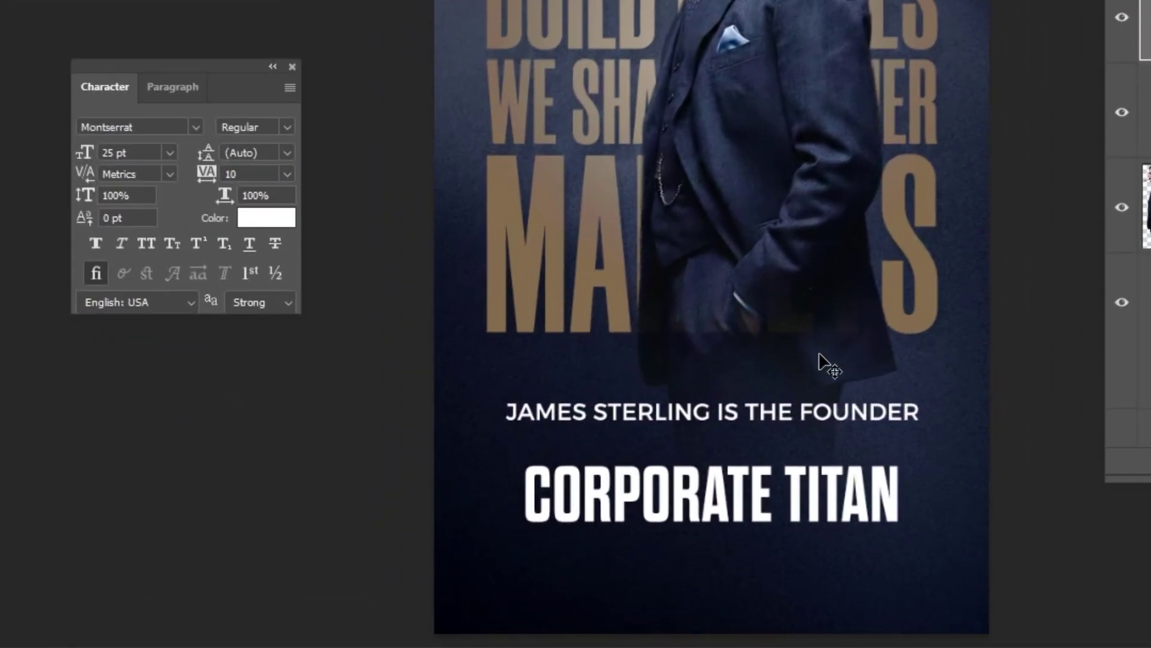
Nudge the tagline down and give it a muted tan colour (846c54)
key(Down)
key(Down)
key(Down)
key(Down)
key(Down)
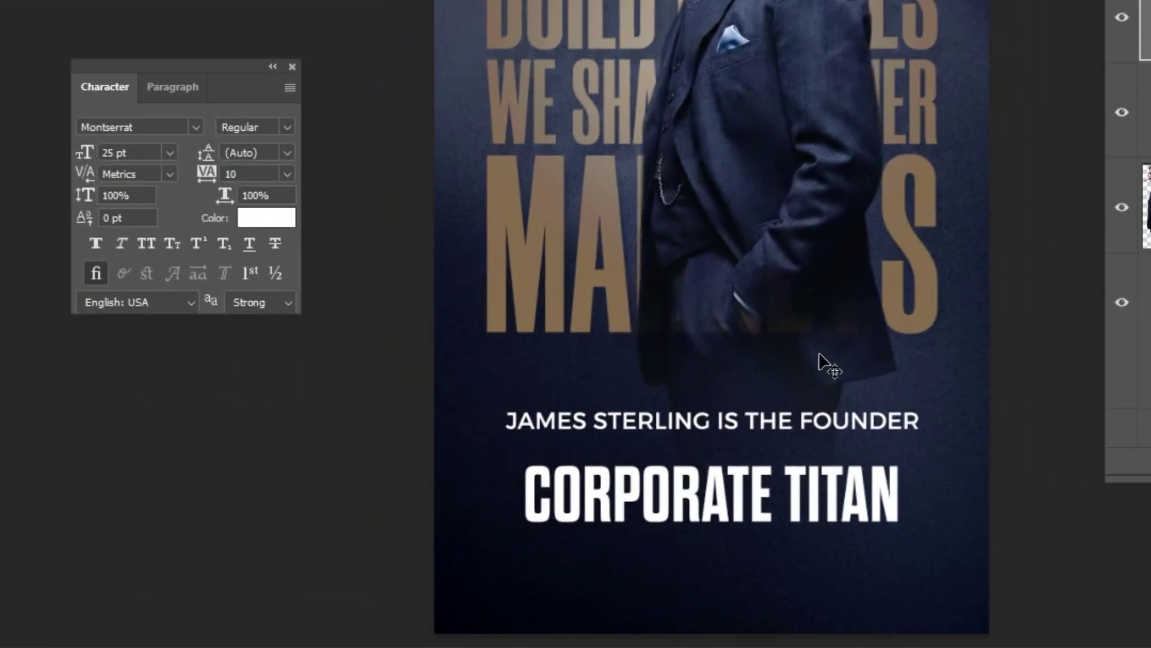
click(269, 222)
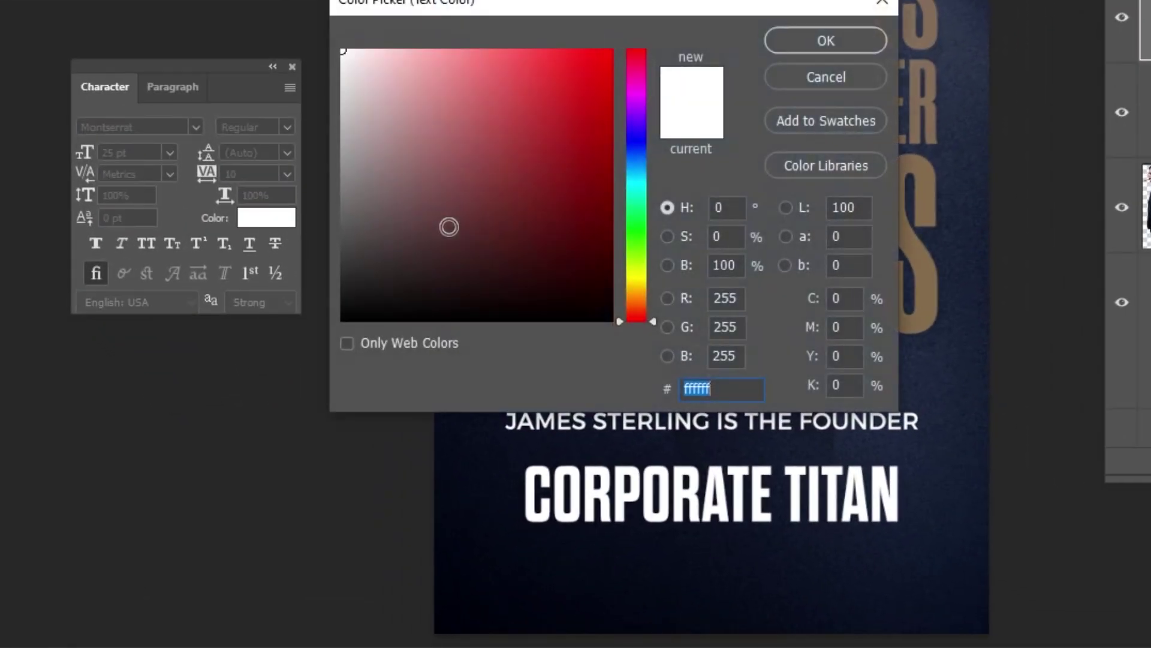
text(846c54)
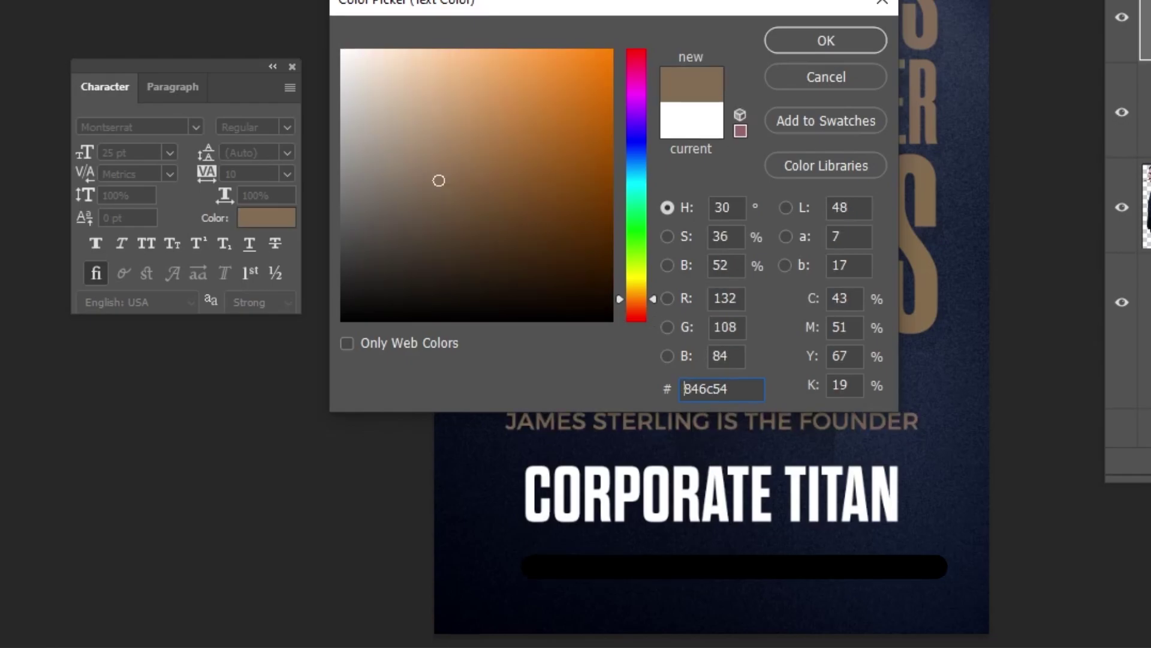
click(396, 178)
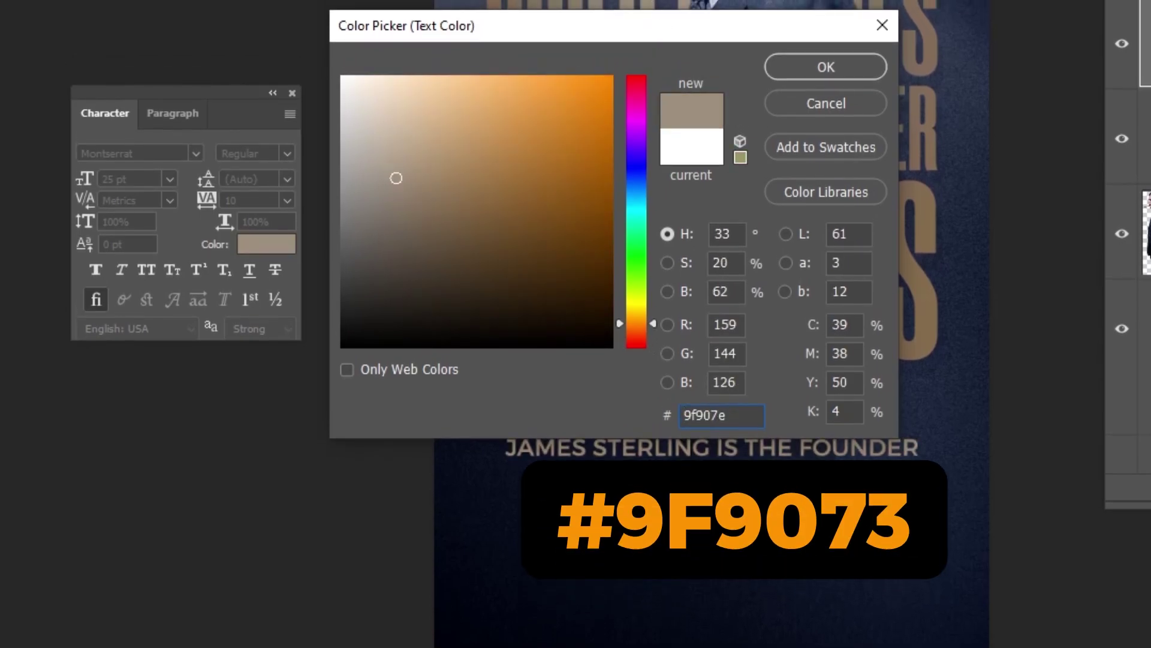
click(800, 70)
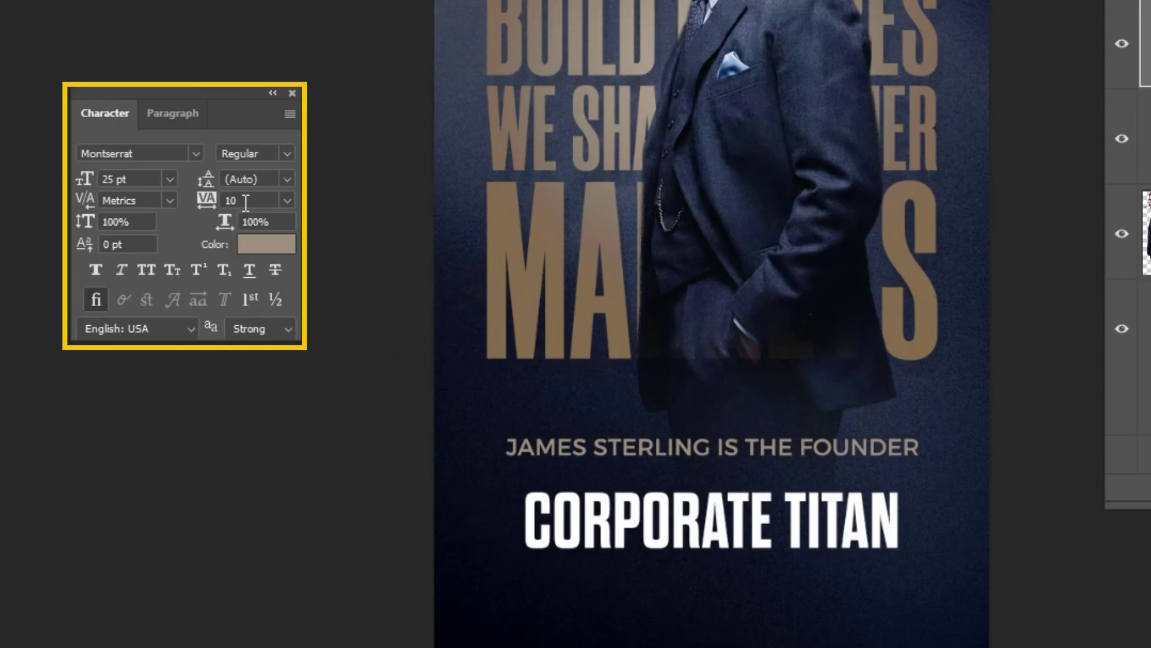
Set the subtitle to 20 pt and widen its tracking from 25 through 40 to 60
click(123, 179)
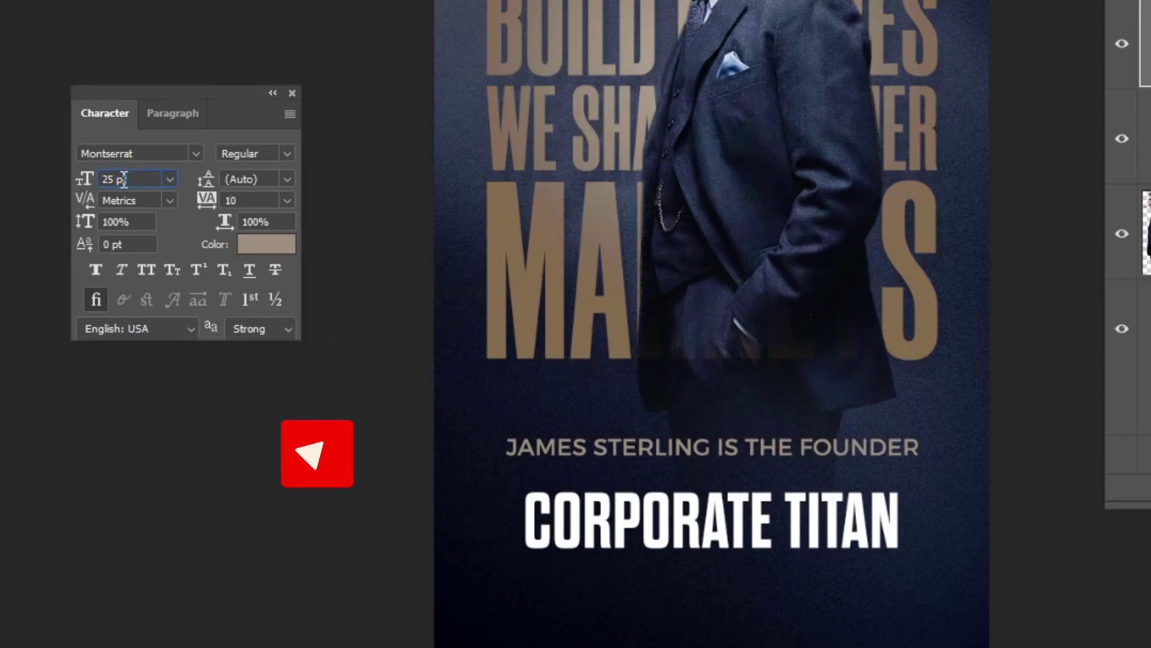
text(20)
key(Return)
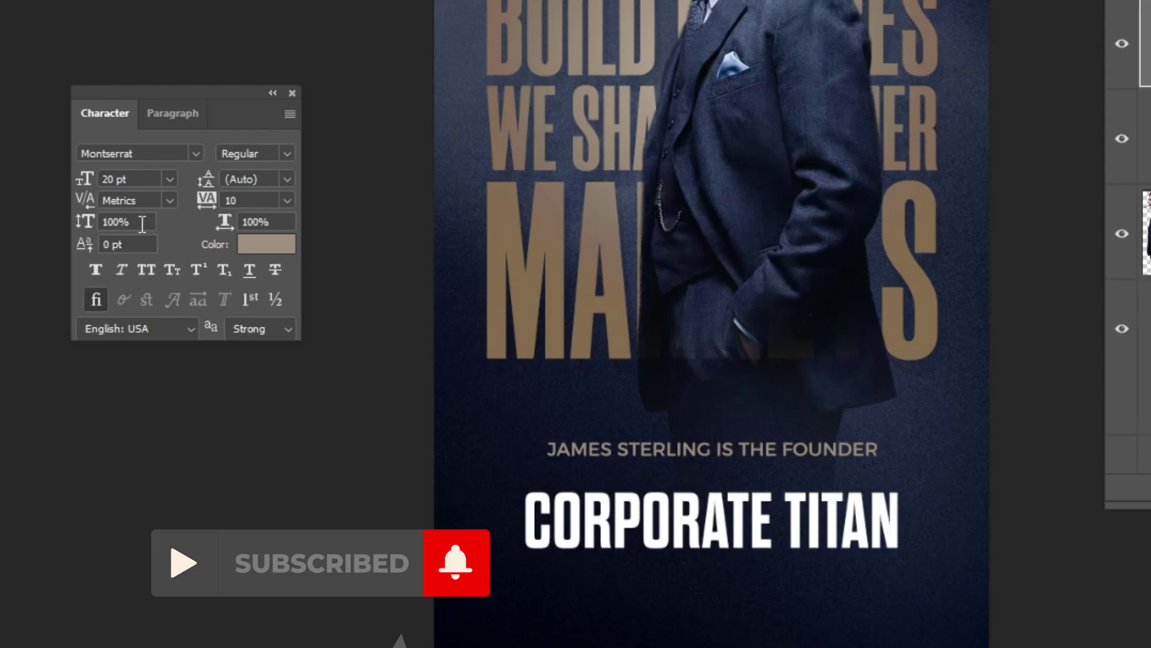
click(258, 200)
text(25)
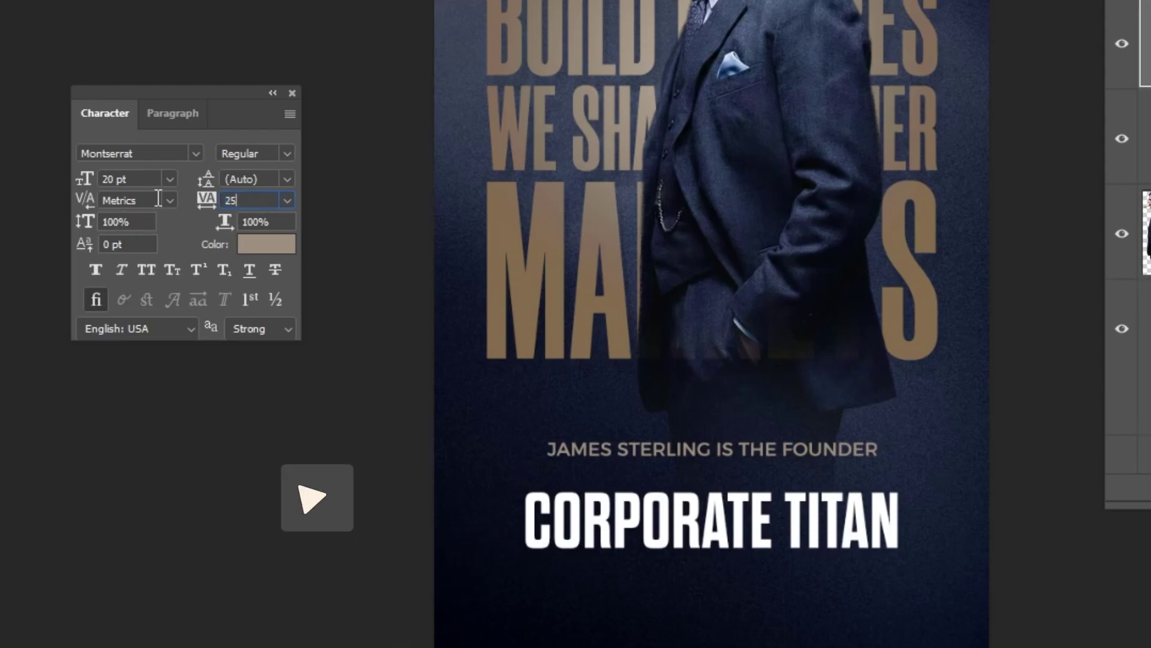
key(Return)
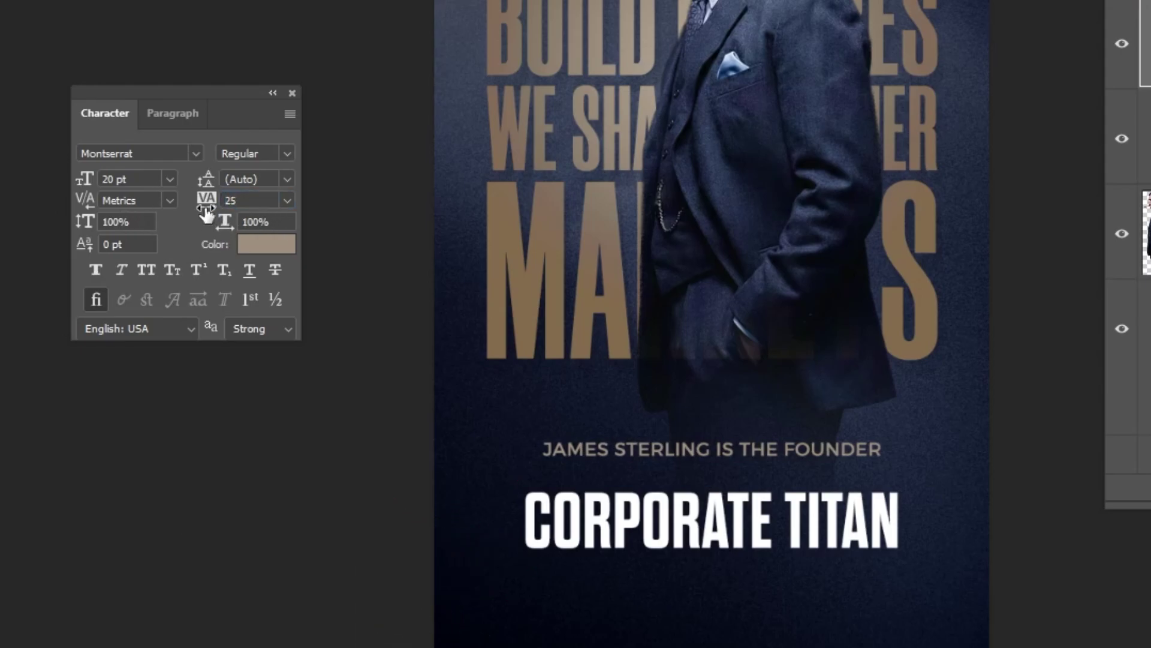
text(40)
key(Return)
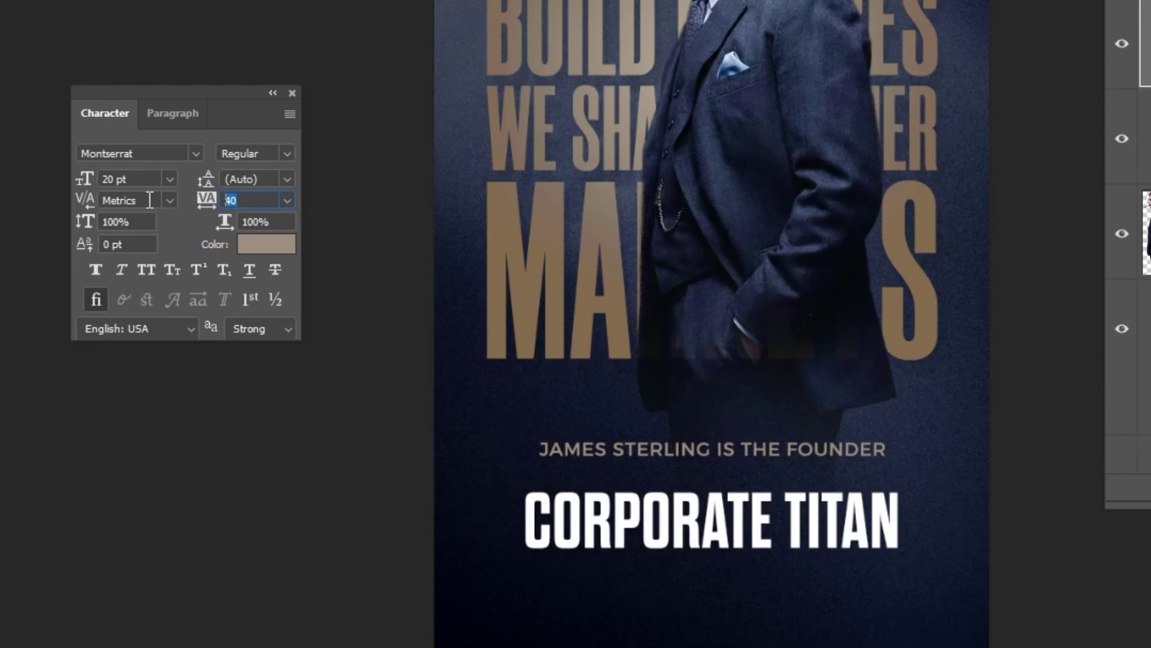
text(60)
key(Return)
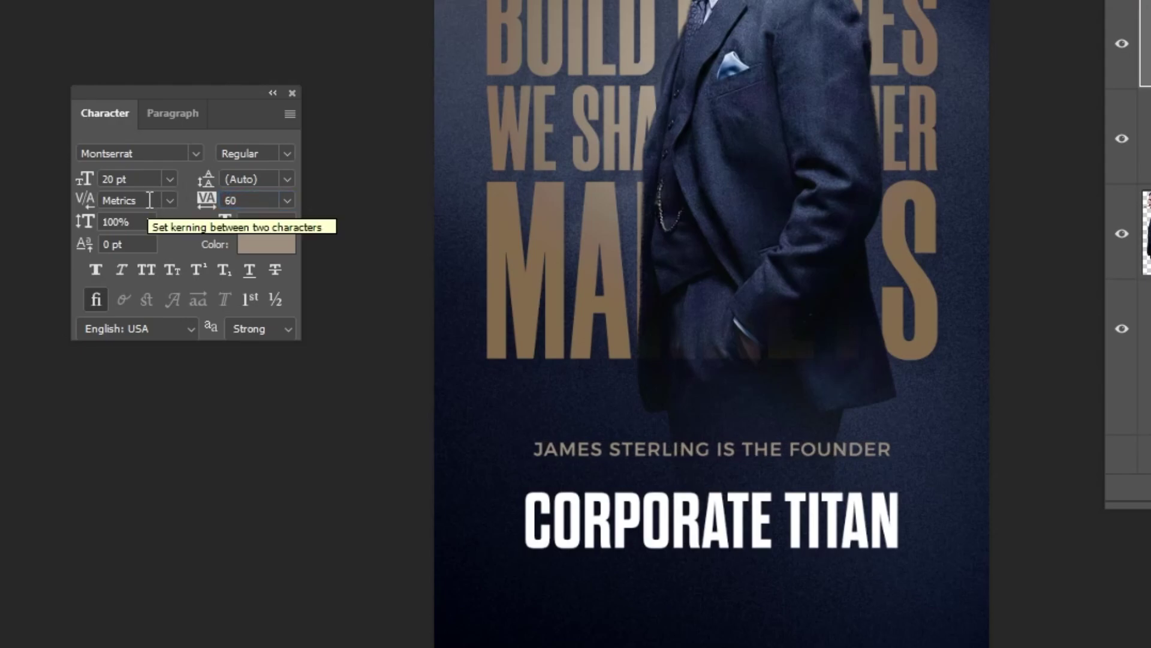
Move the CORPORATE TITAN title up so it sits just beneath the subtitle
right_click(756, 527)
click(760, 534)
drag(761, 534, 786, 326)
scroll(759, 507, up, 1)
key(shift+Down)
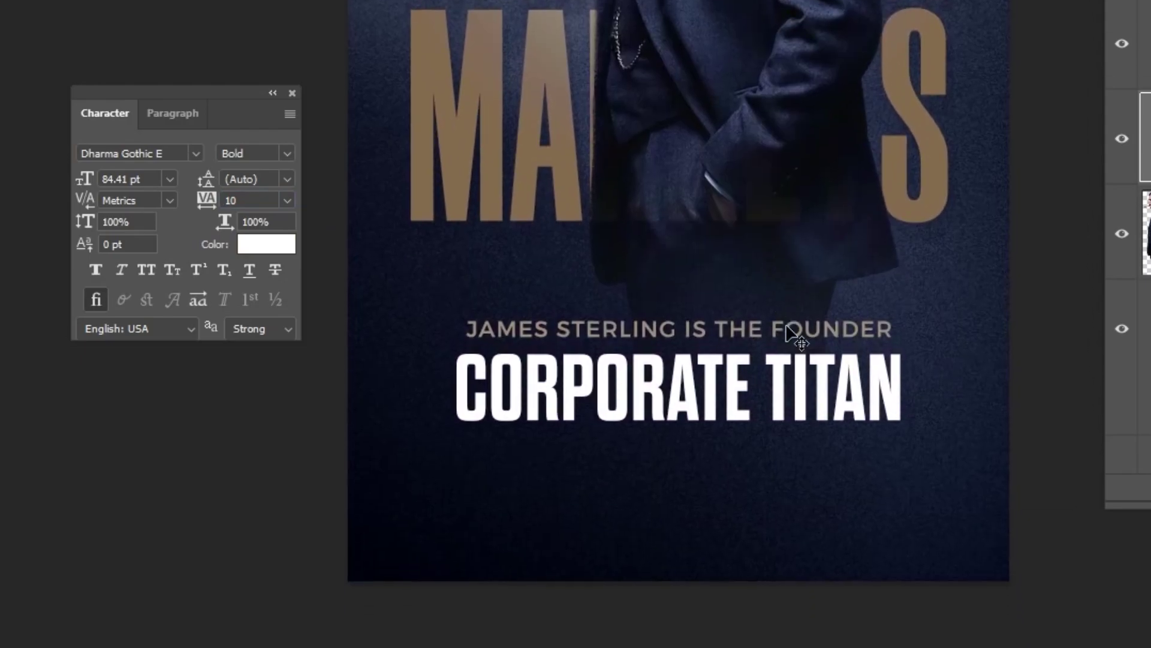
key(Down)
key(Down)
Reselect the founder subtitle layer and set its tracking to 75
right_click(667, 332)
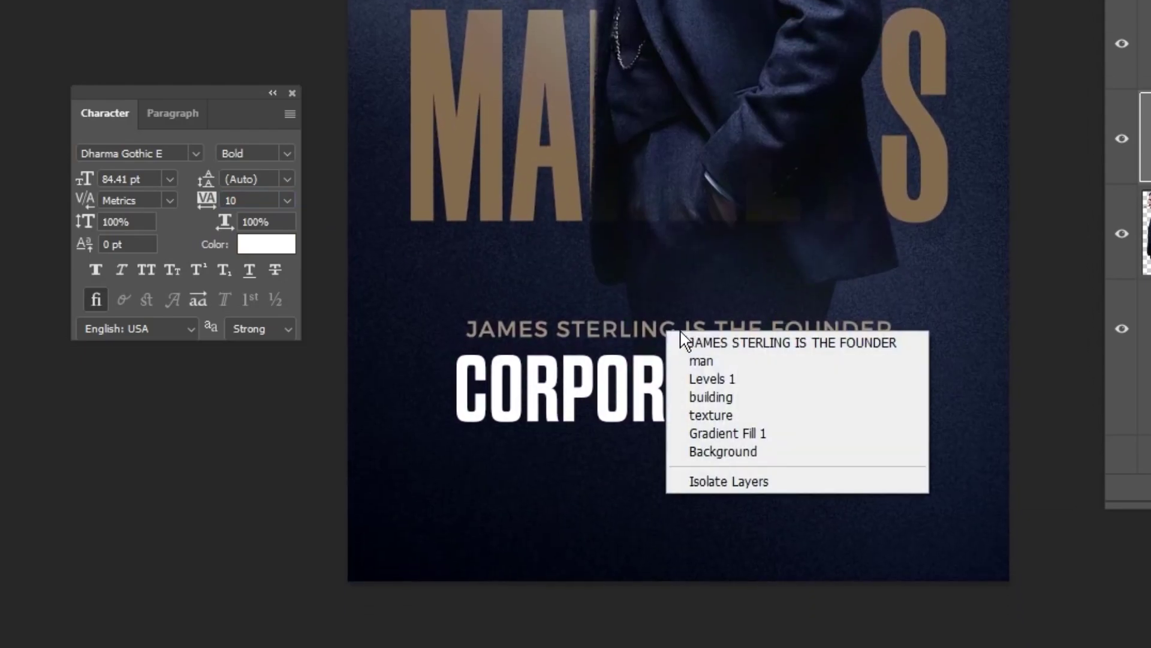
click(694, 340)
click(251, 201)
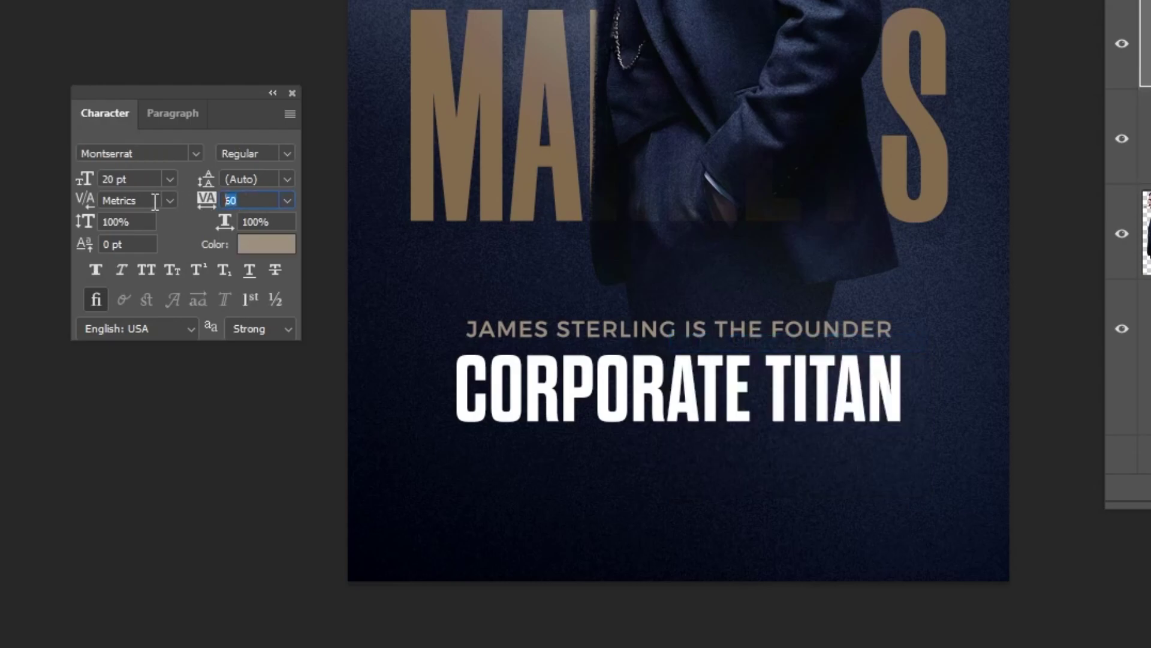
key(Return)
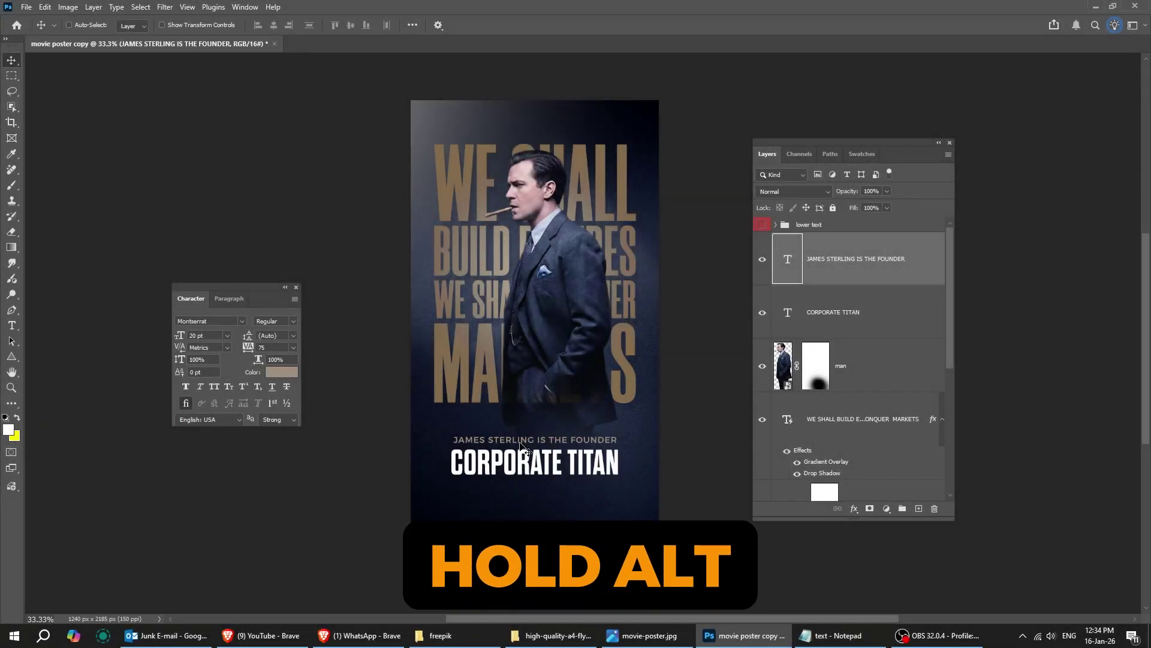
Duplicate the subtitle to the top of the poster and make the copy white
drag(512, 442, 513, 133)
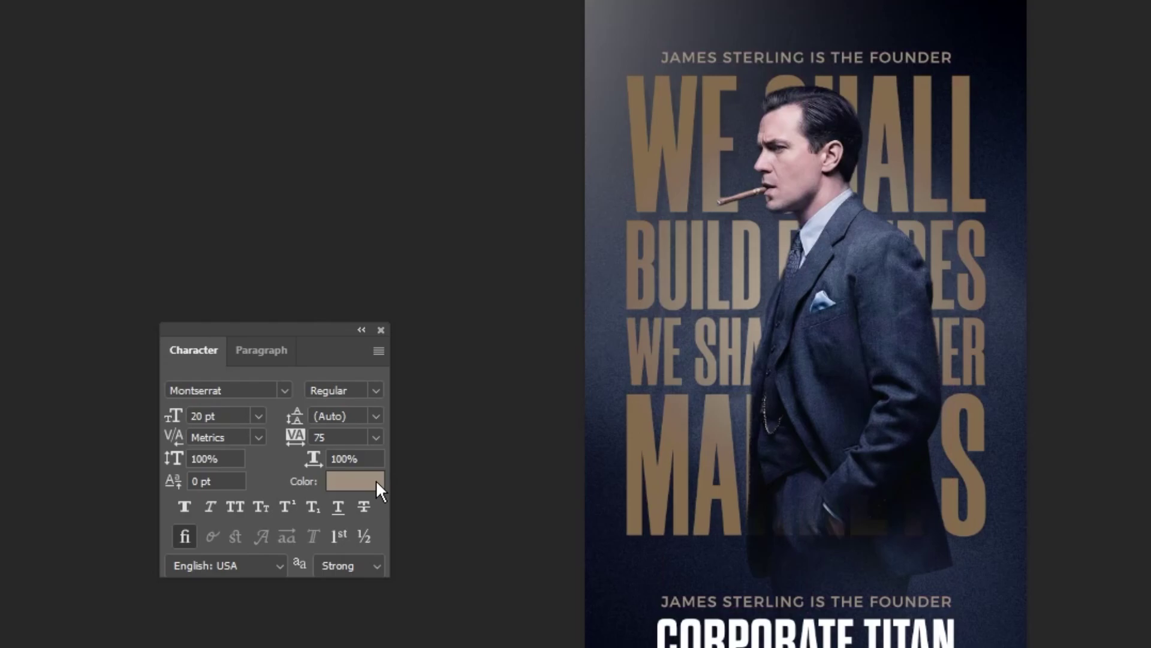
click(376, 481)
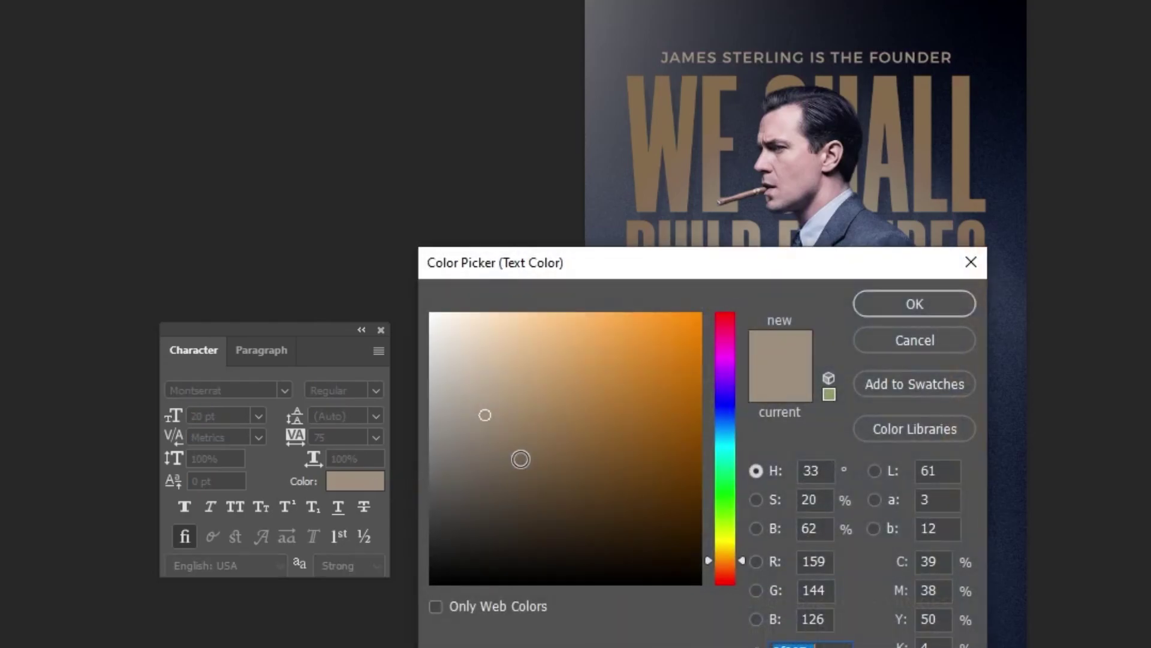
click(427, 305)
click(892, 313)
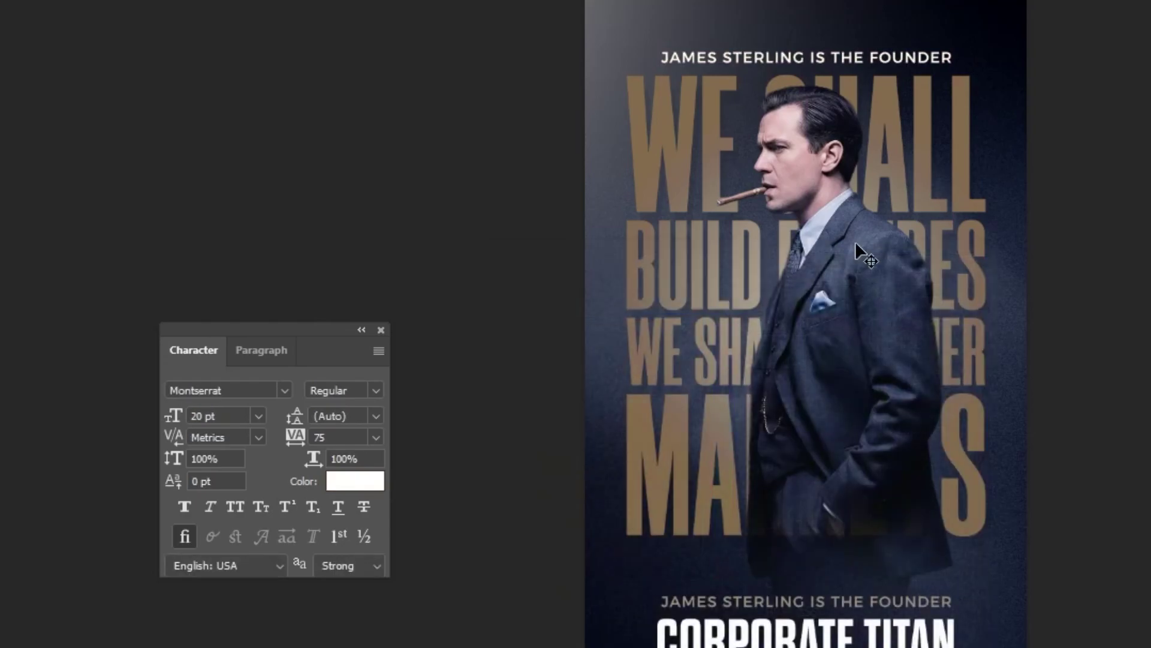
Retype the copy as 'producers of the market & capital' and set it in all caps
click(703, 58)
key(ctrl+a)
text(pro)
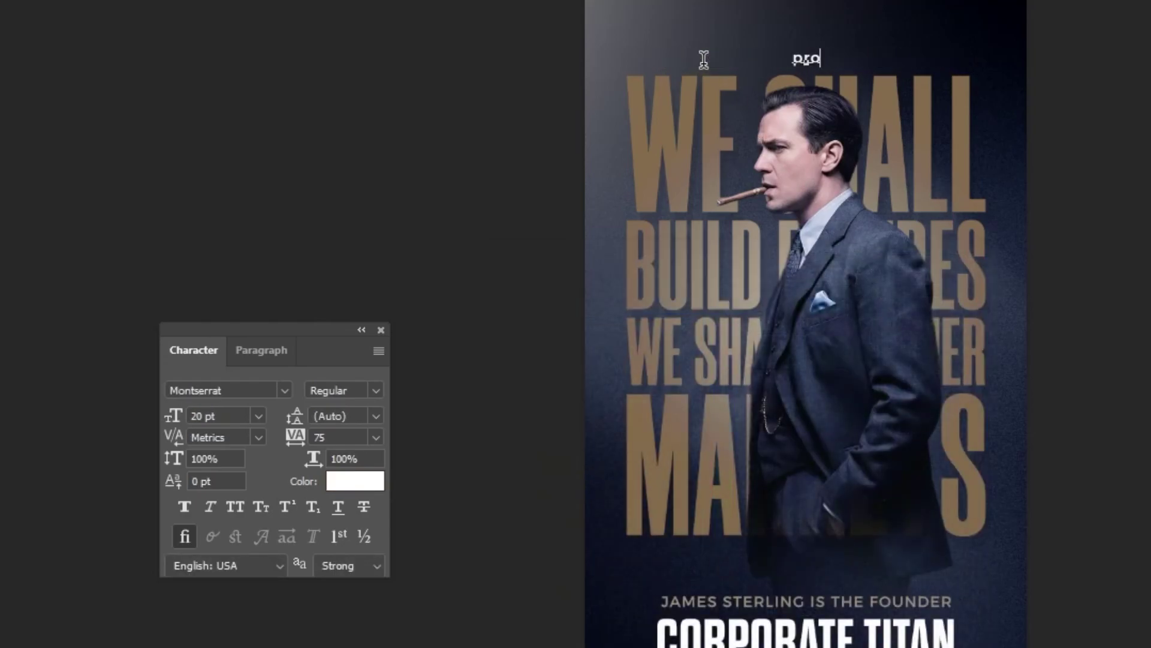
text(ducers of the market & capital)
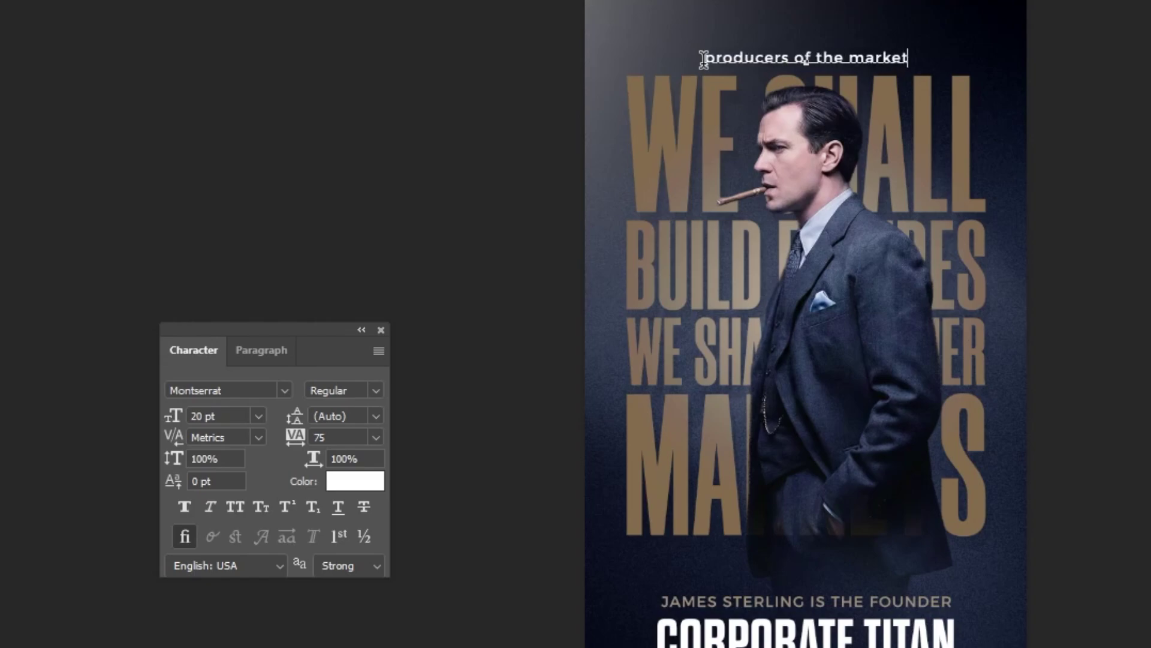
key(ctrl+Return)
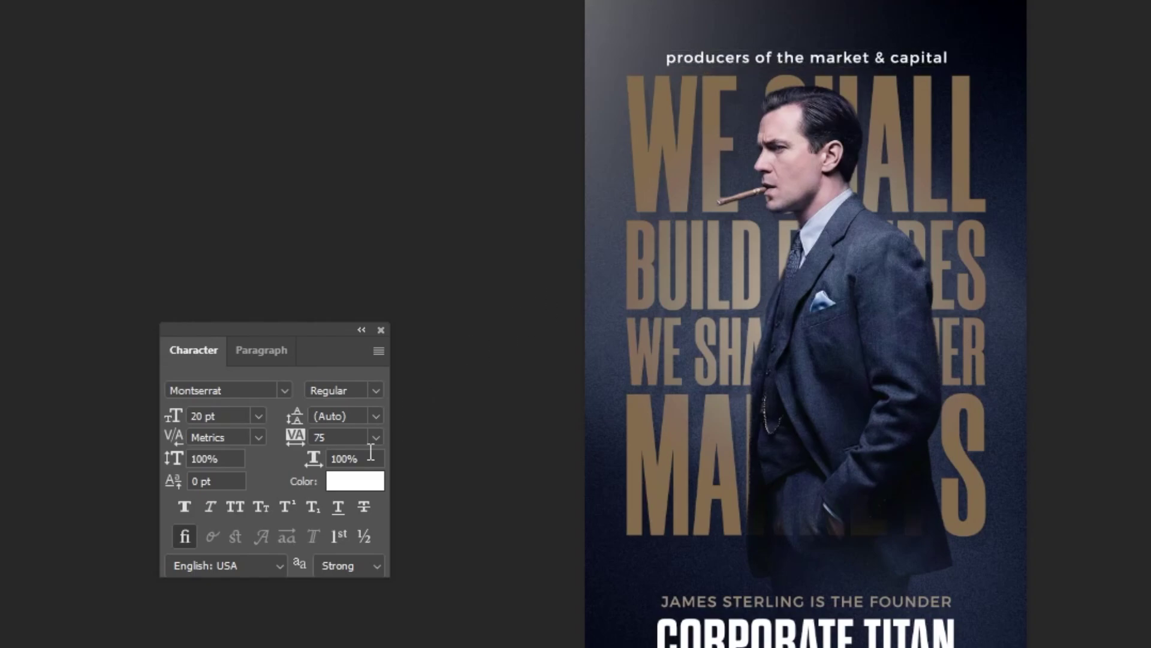
click(235, 506)
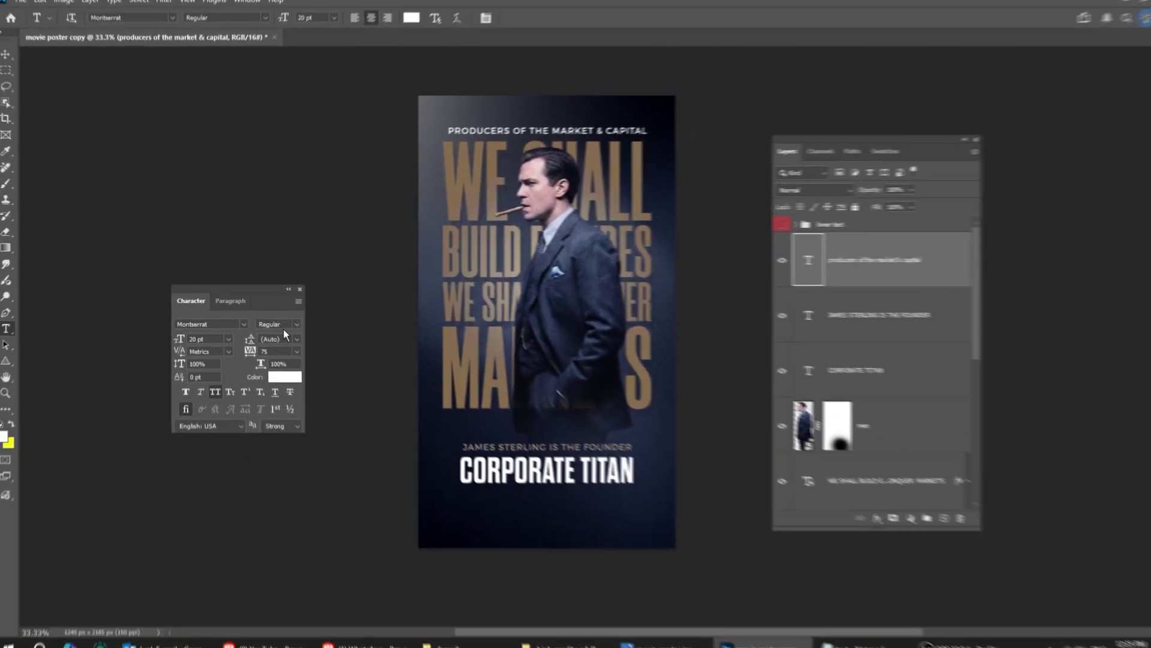
key(v)
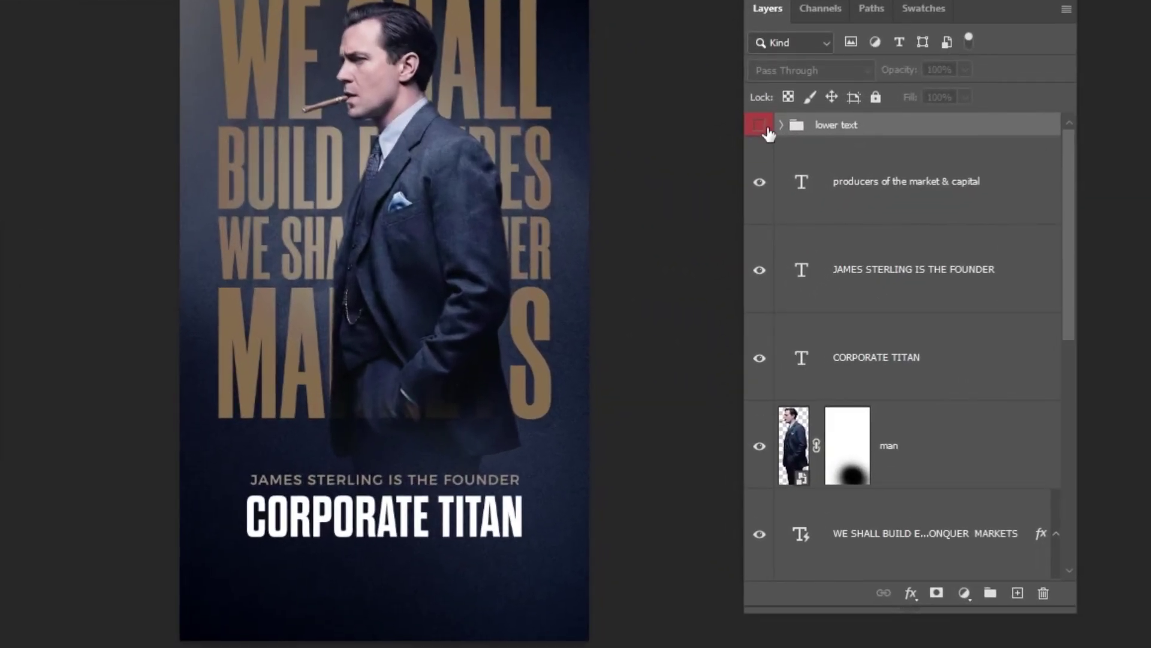
Reveal the lower text credits block, nudge subtitle and title up together, then open the freepik folder
click(761, 225)
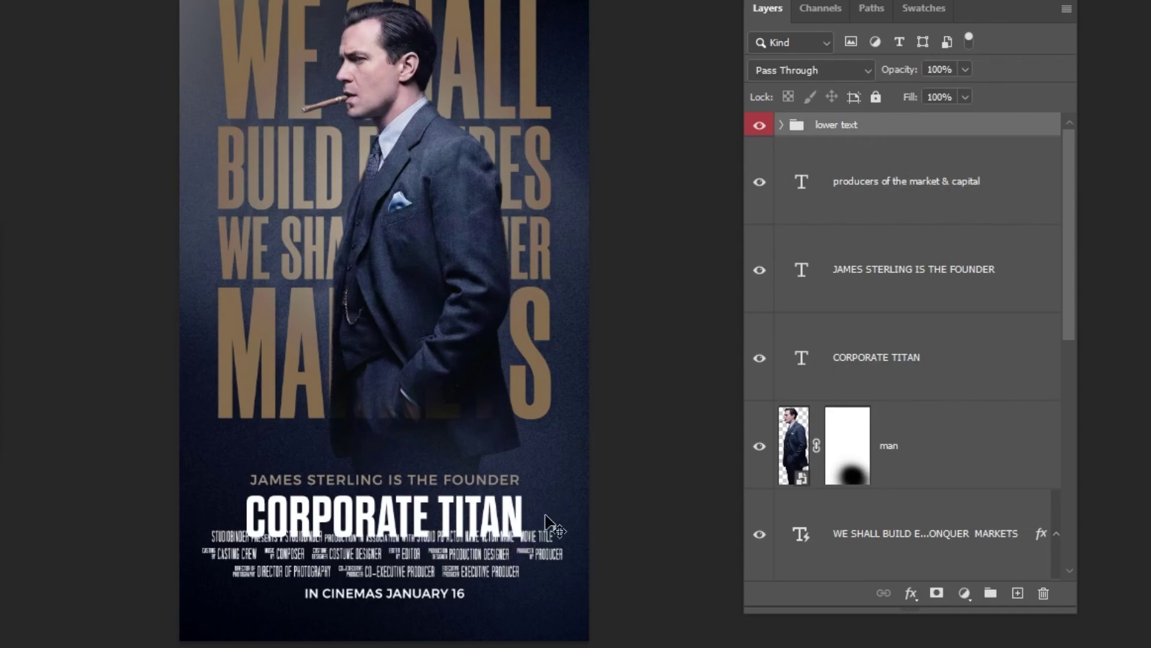
click(884, 275)
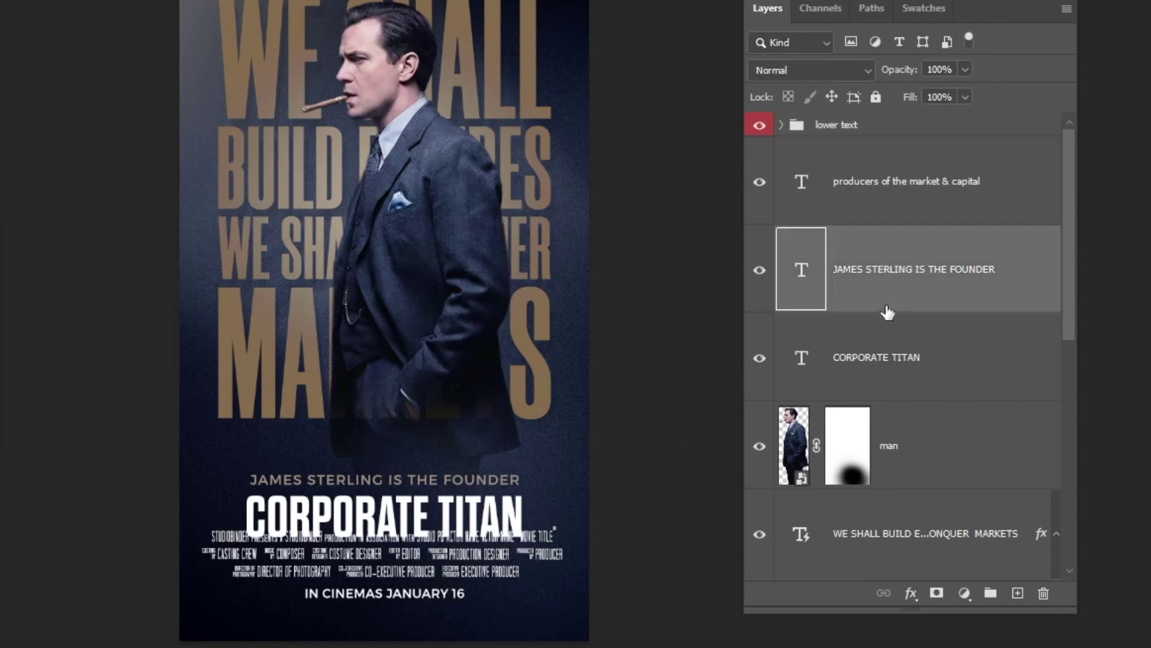
shift+click(880, 363)
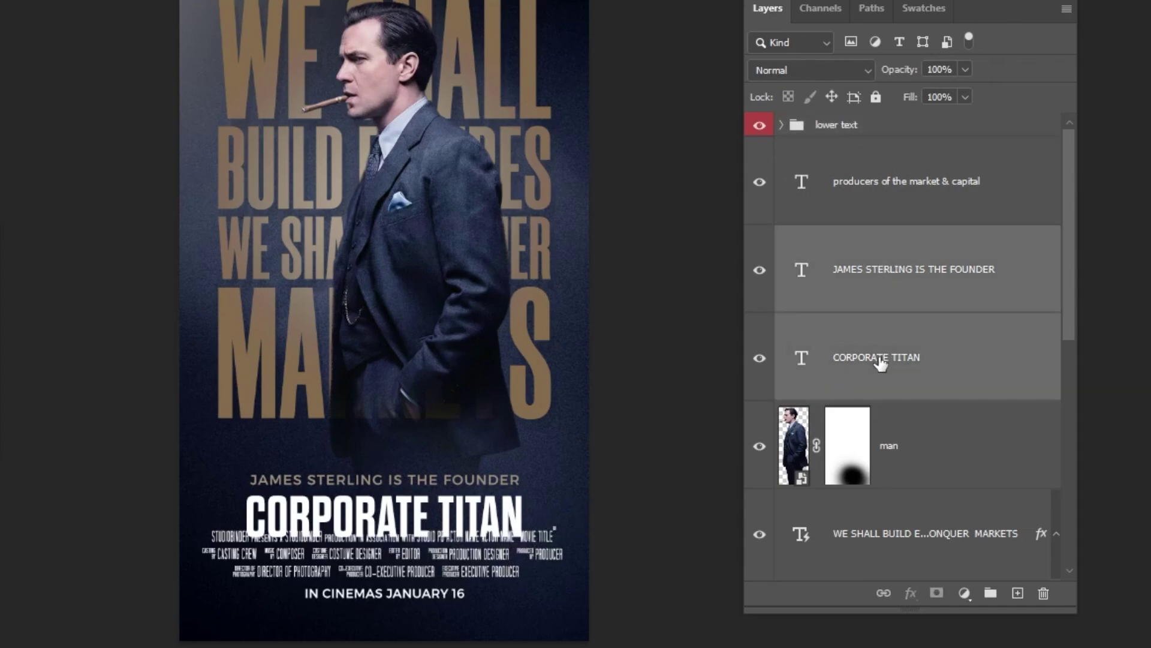
key(shift+Up)
key(shift+Up)
key(shift+Up)
key(shift+Up)
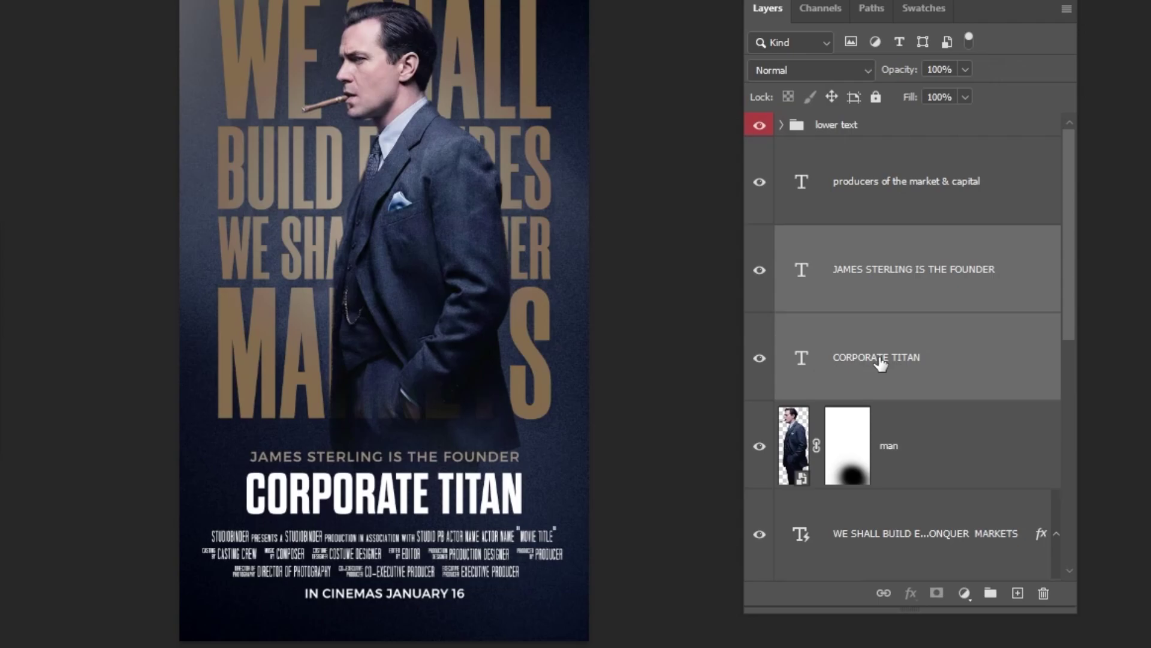
key(Up)
key(Up)
key(Up)
key(Up)
key(Up)
key(Up)
key(Up)
key(Up)
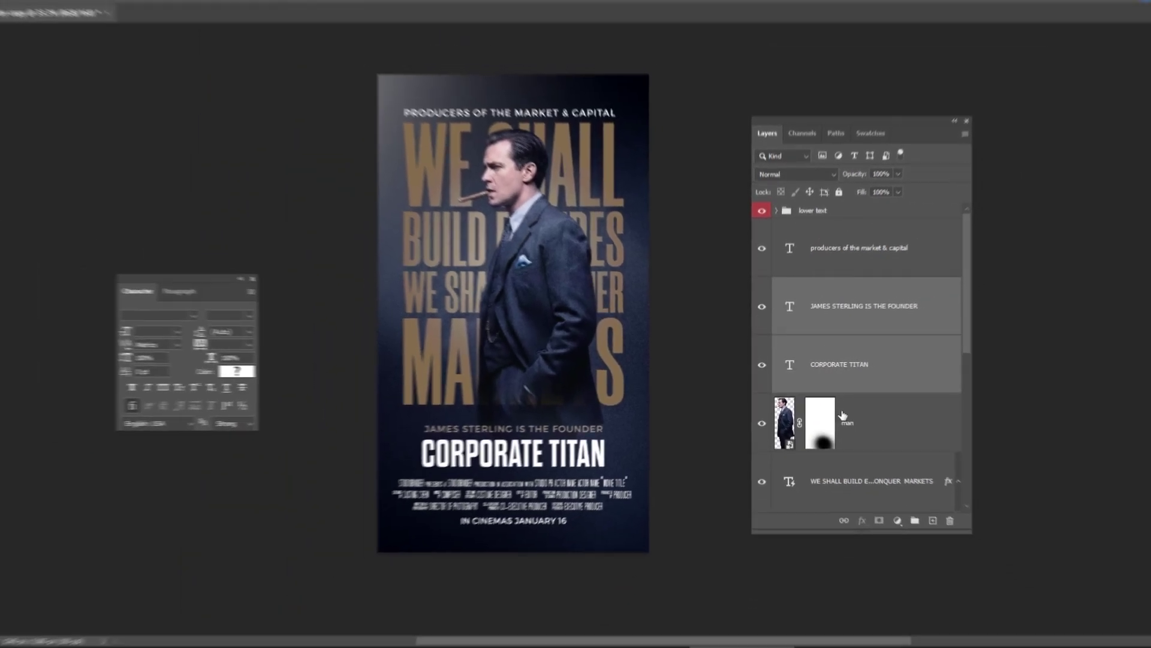
click(551, 465)
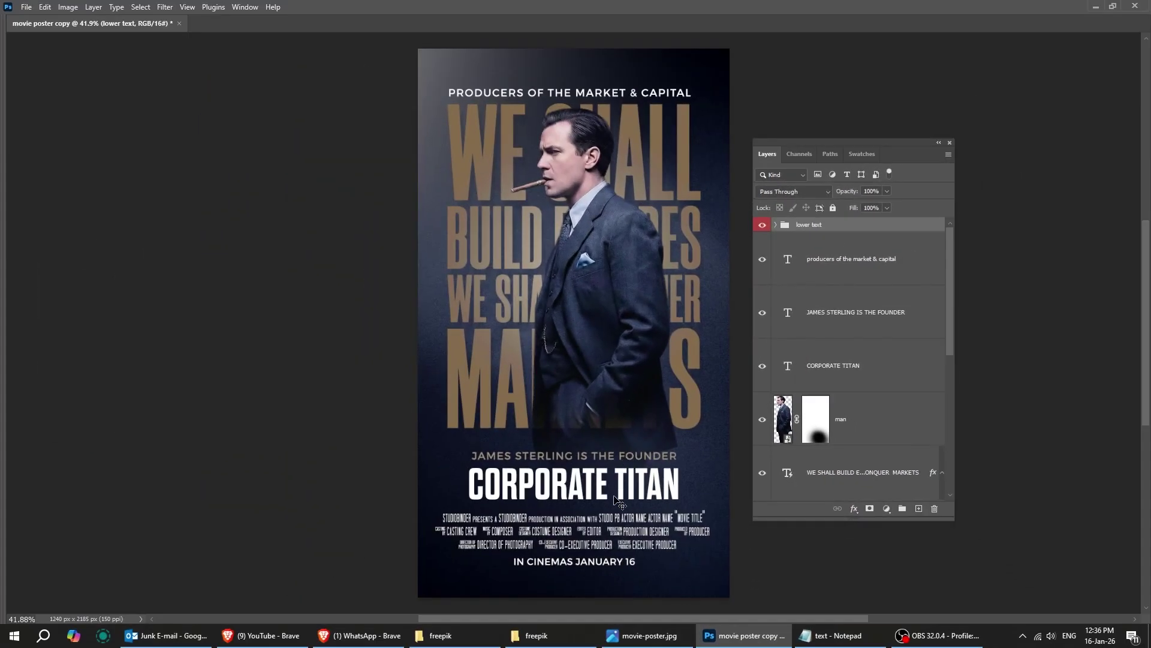
click(440, 635)
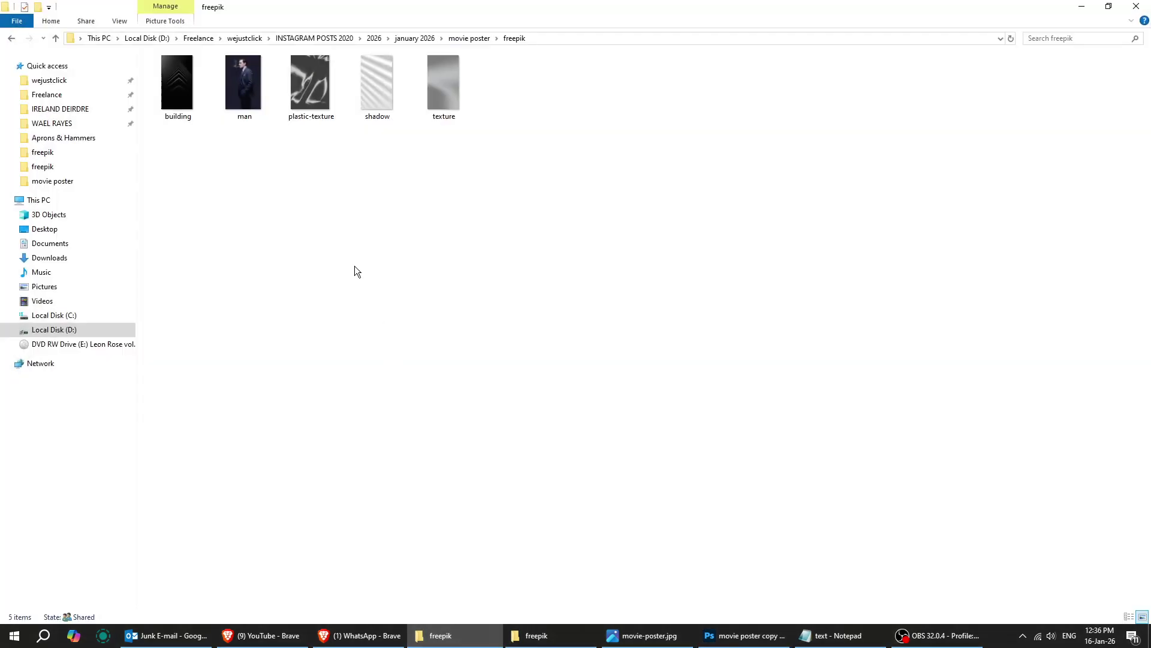